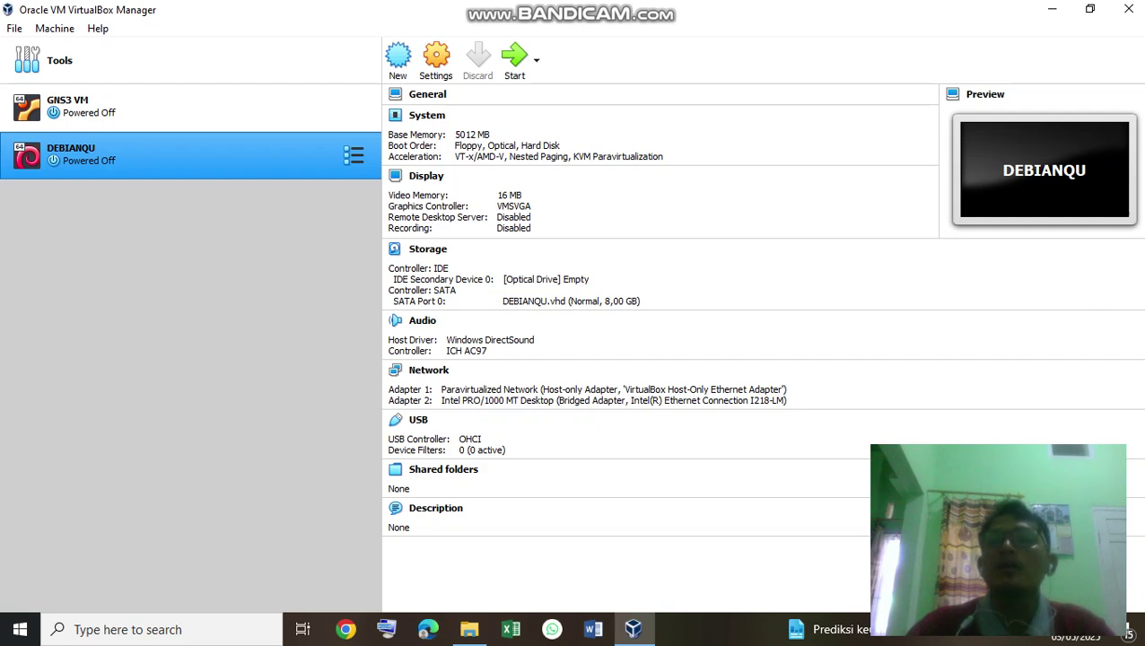
# Close the VirtualBox Manager window and the Bandicam recordings folder window.
pyautogui.click(1129, 9)
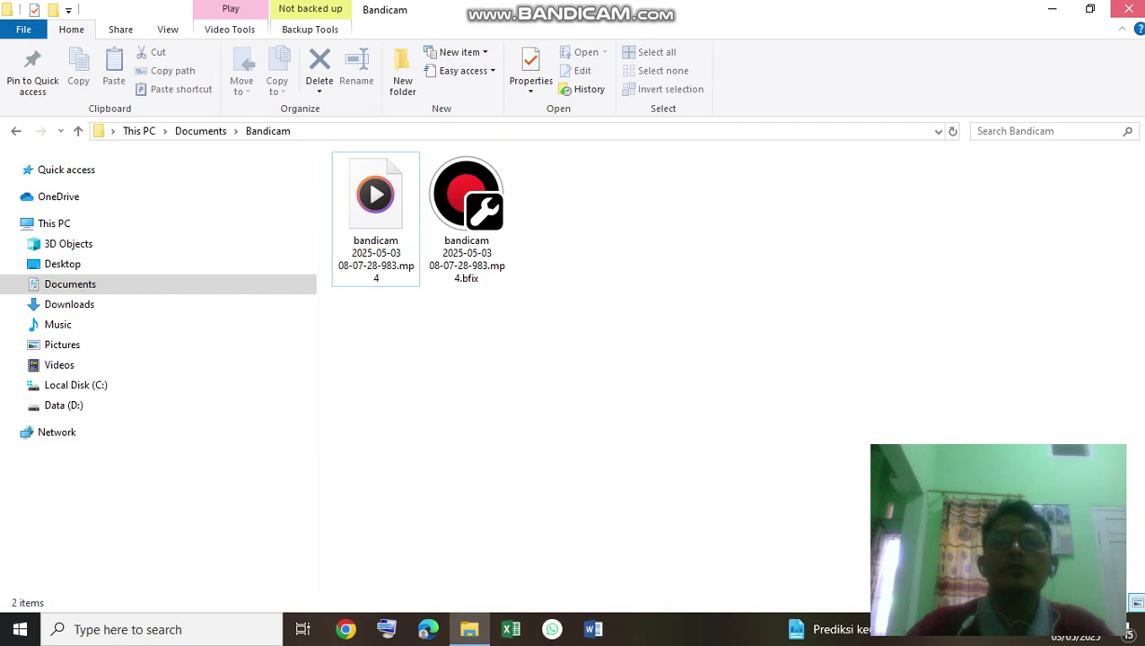
pyautogui.click(1130, 9)
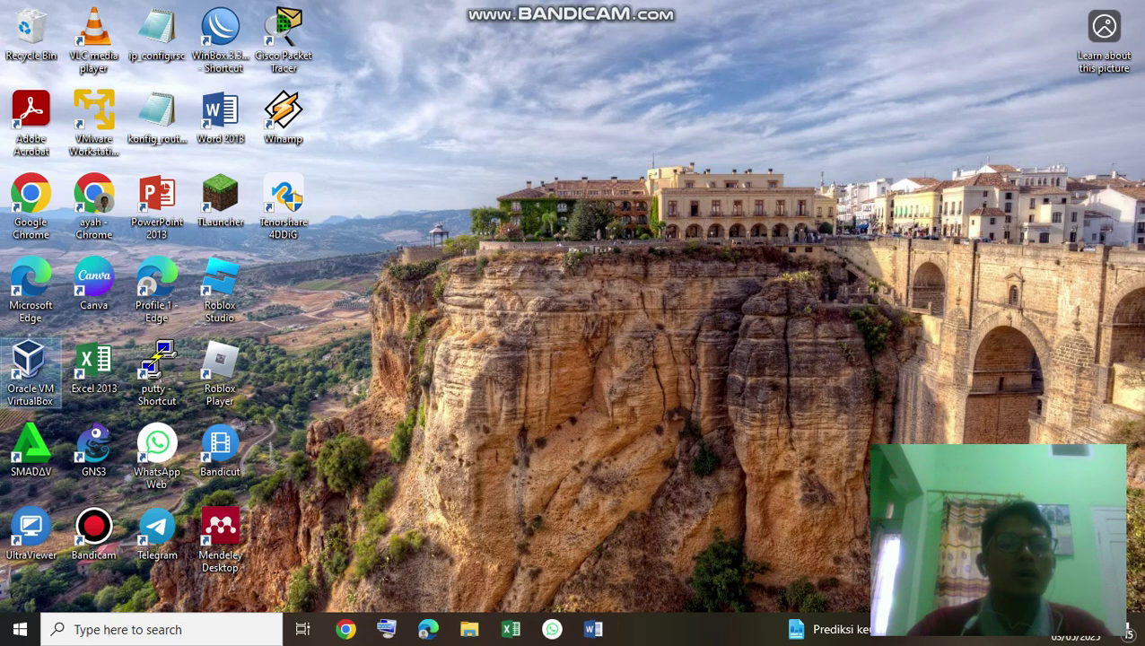
# Relaunch VirtualBox Manager from its desktop shortcut and begin creating a new virtual machine.
pyautogui.doubleClick(30, 370)
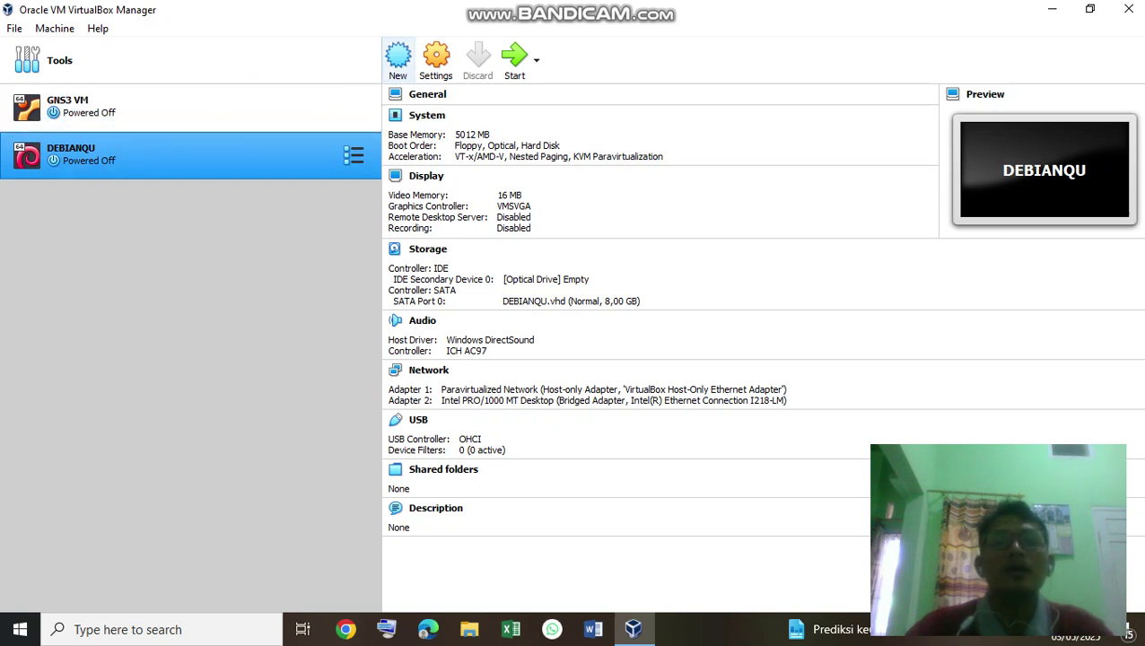
pyautogui.click(398, 58)
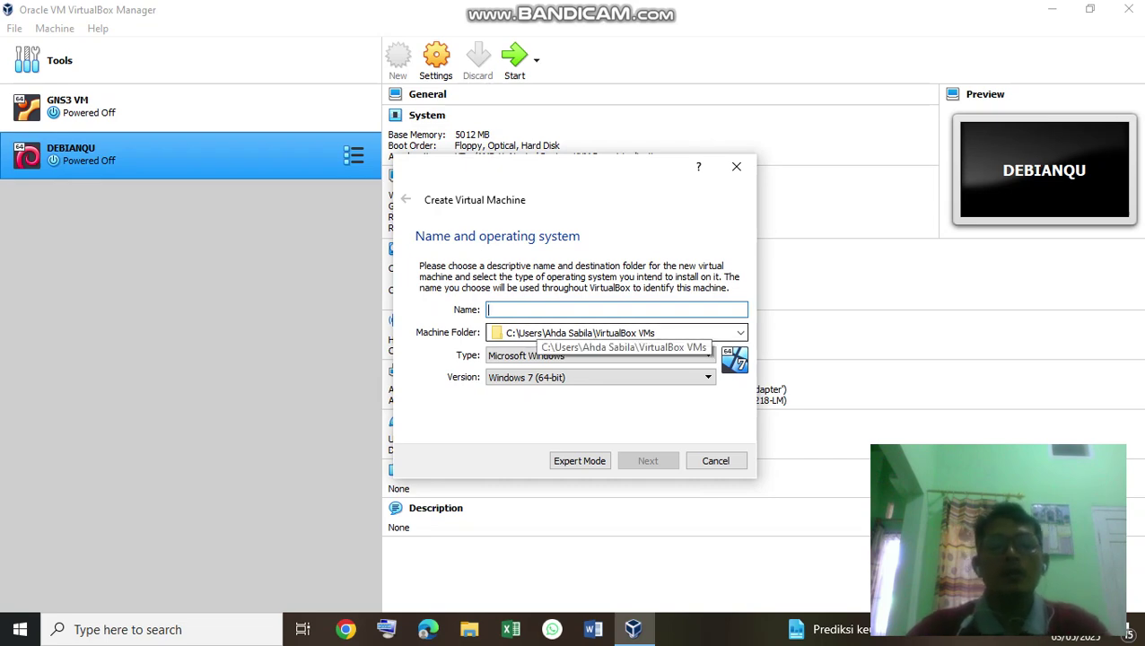
# Name the new machine DebianServer and give it 3004 MB of memory.
pyautogui.write('Debian')
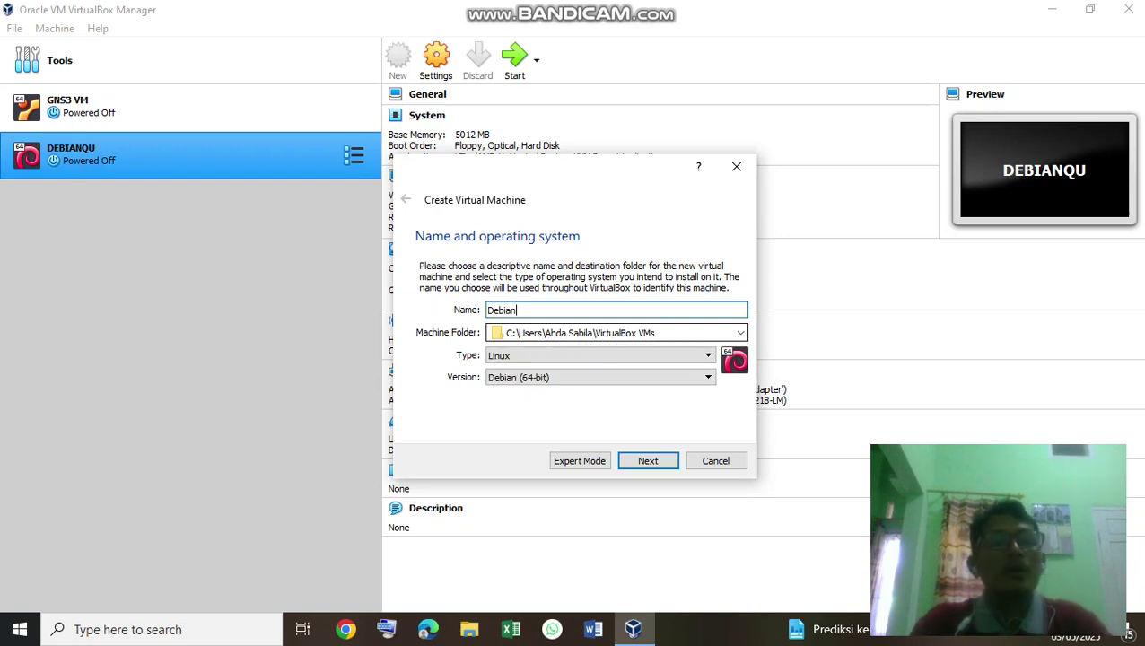
pyautogui.write('Swrv')
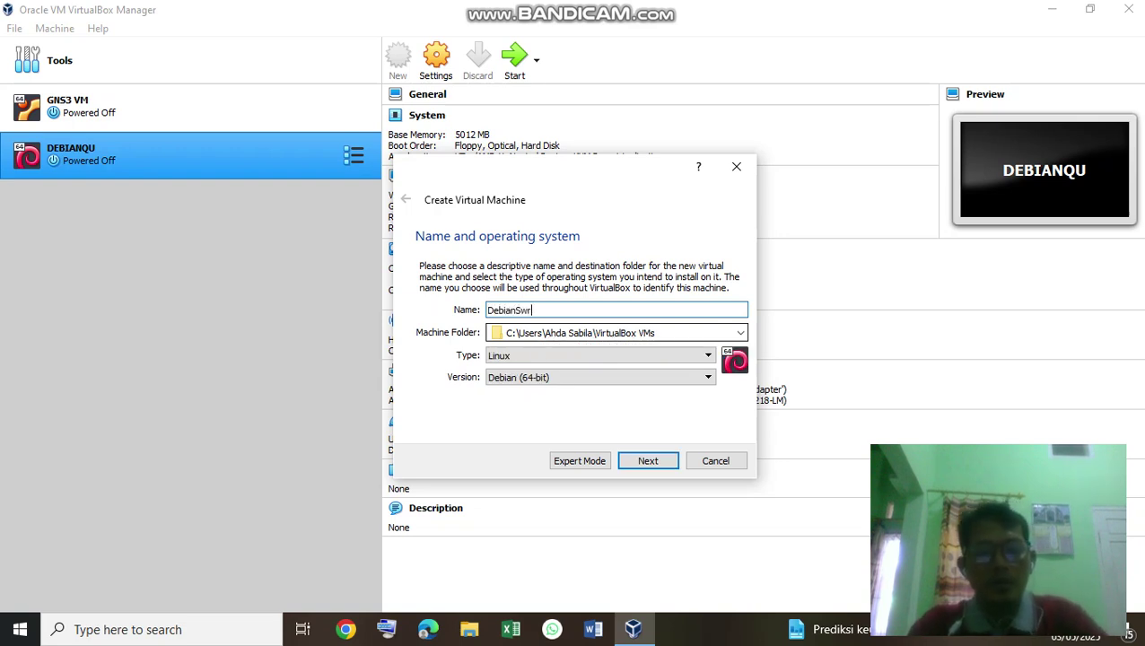
pyautogui.press('BackSpace')
pyautogui.press('BackSpace')
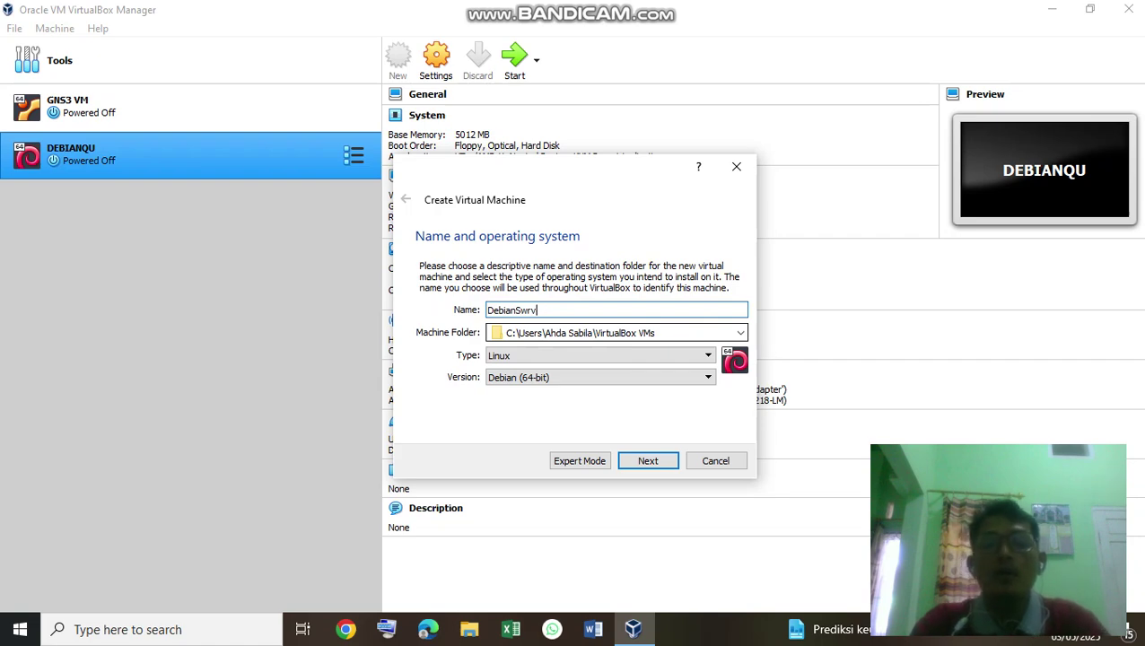
pyautogui.press('BackSpace')
pyautogui.write('er')
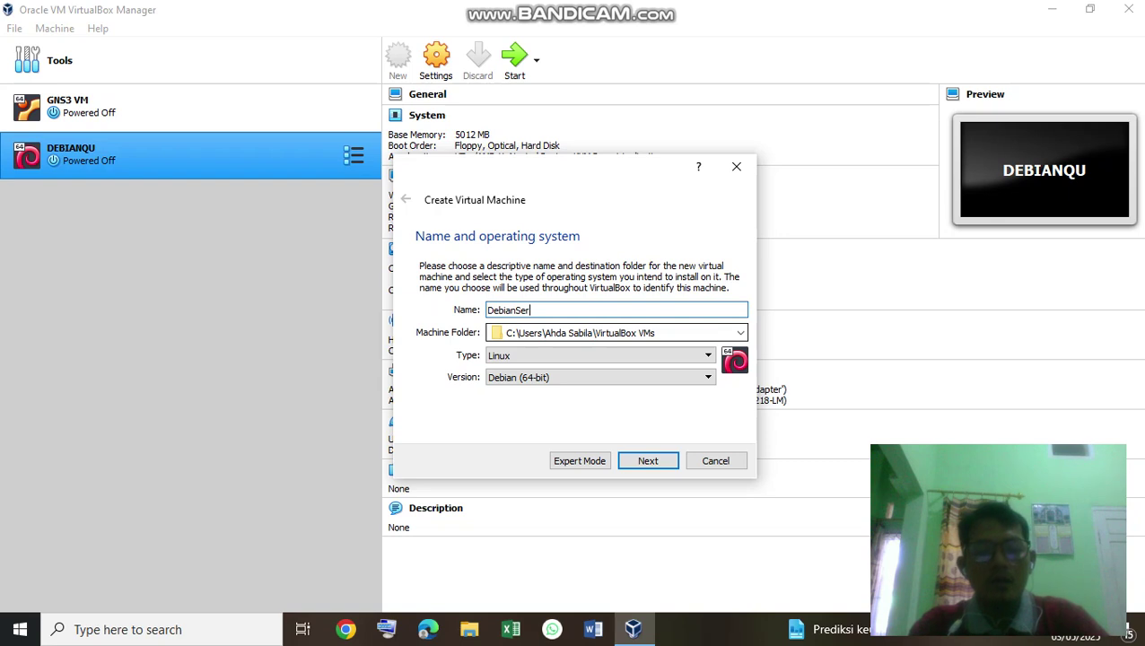
pyautogui.write('ver')
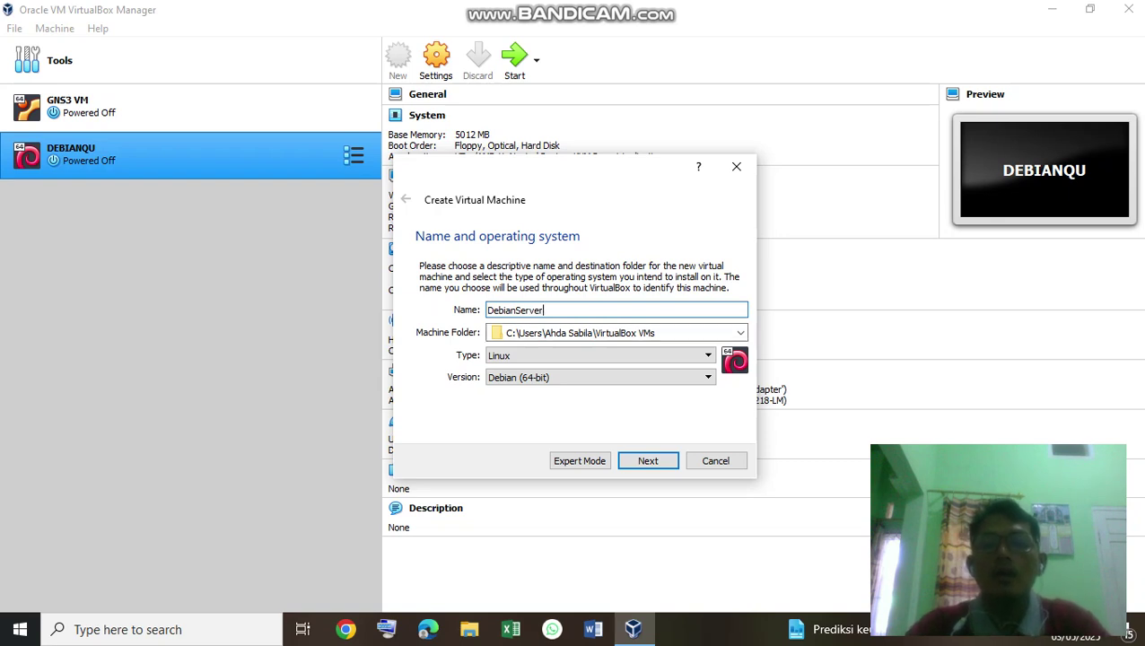
pyautogui.press('Return')
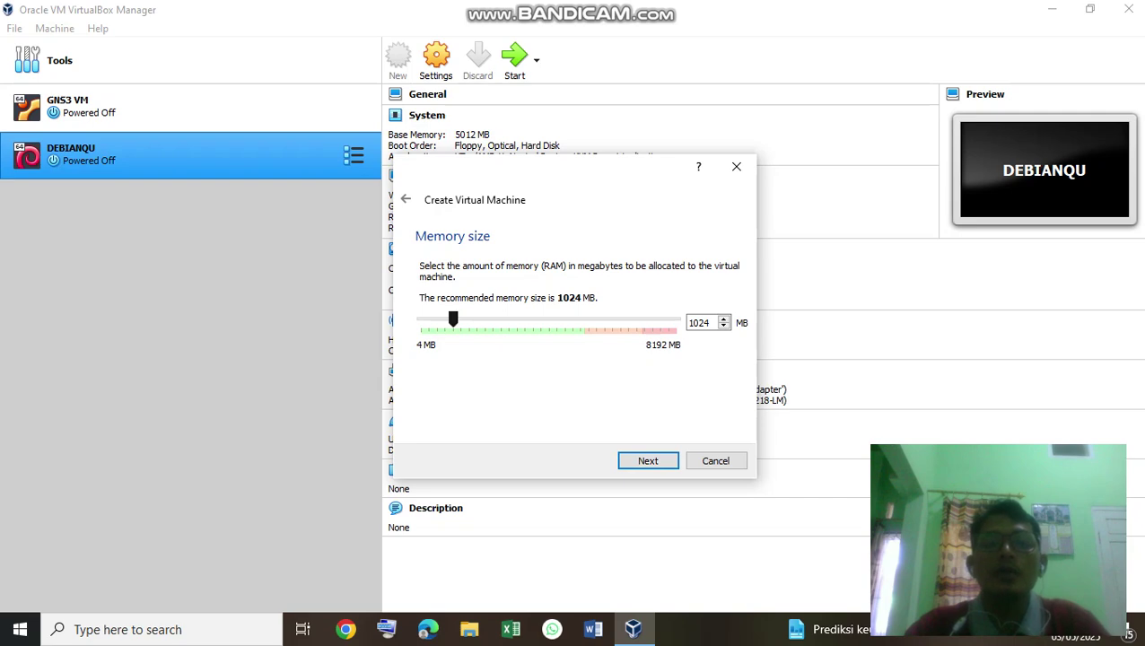
pyautogui.moveTo(453, 320); pyautogui.dragTo(514, 320)
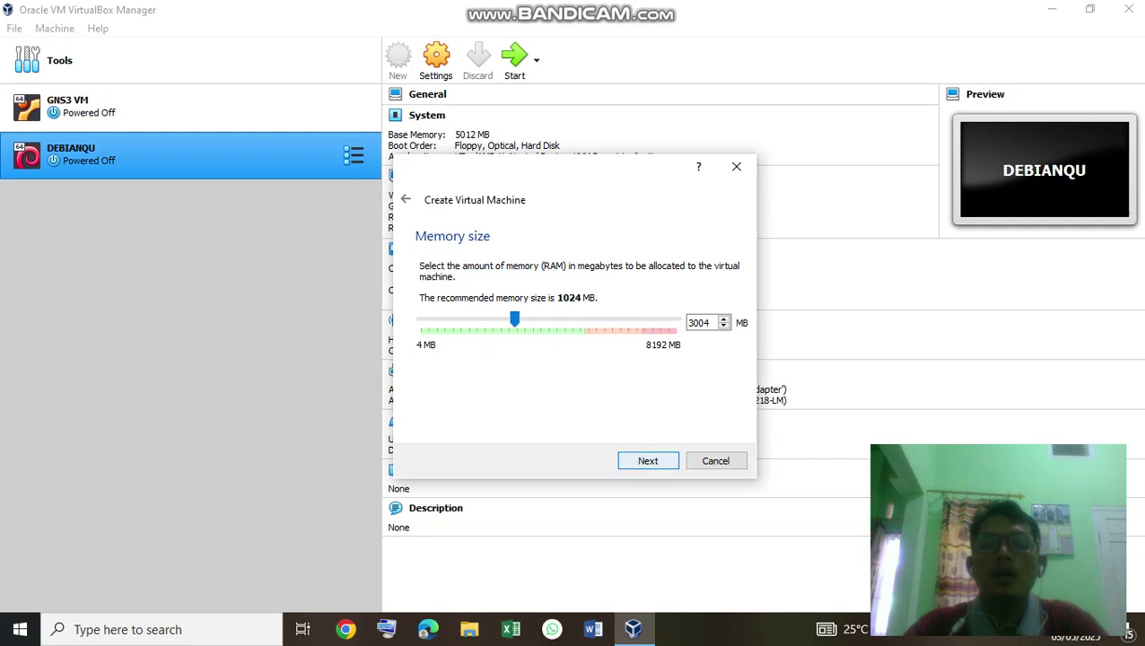
pyautogui.click(648, 461)
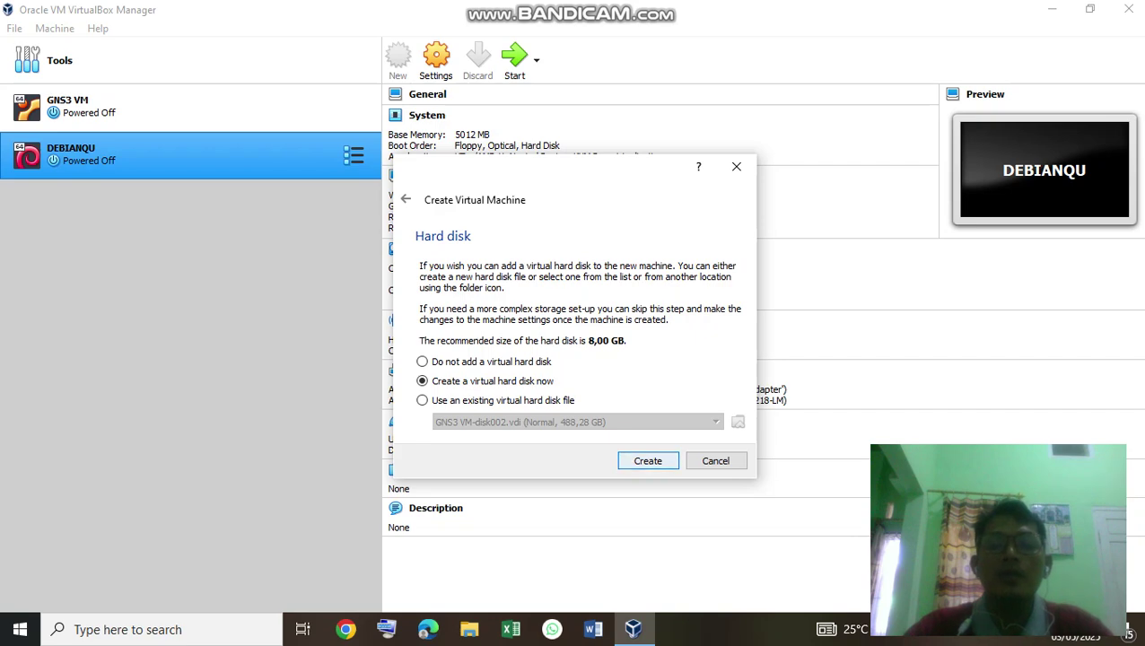
# Create a dynamically allocated 8,00 GB VHD disk, DebianServer.vhd.
pyautogui.press('Return')
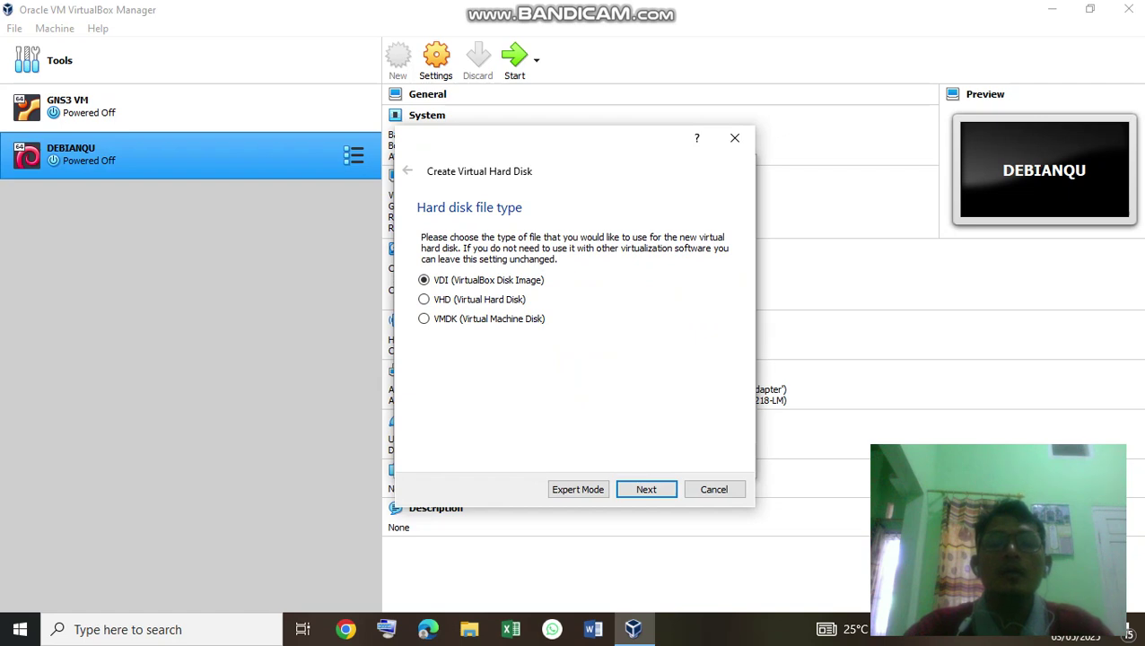
pyautogui.press('Down')
pyautogui.press('Return')
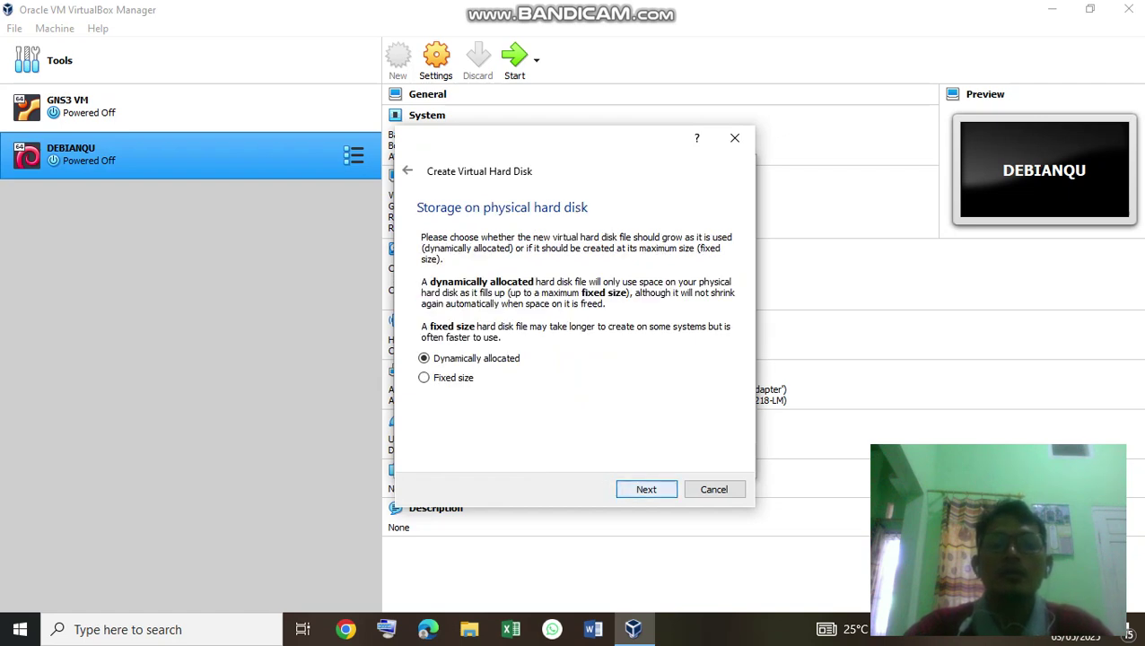
pyautogui.press('Return')
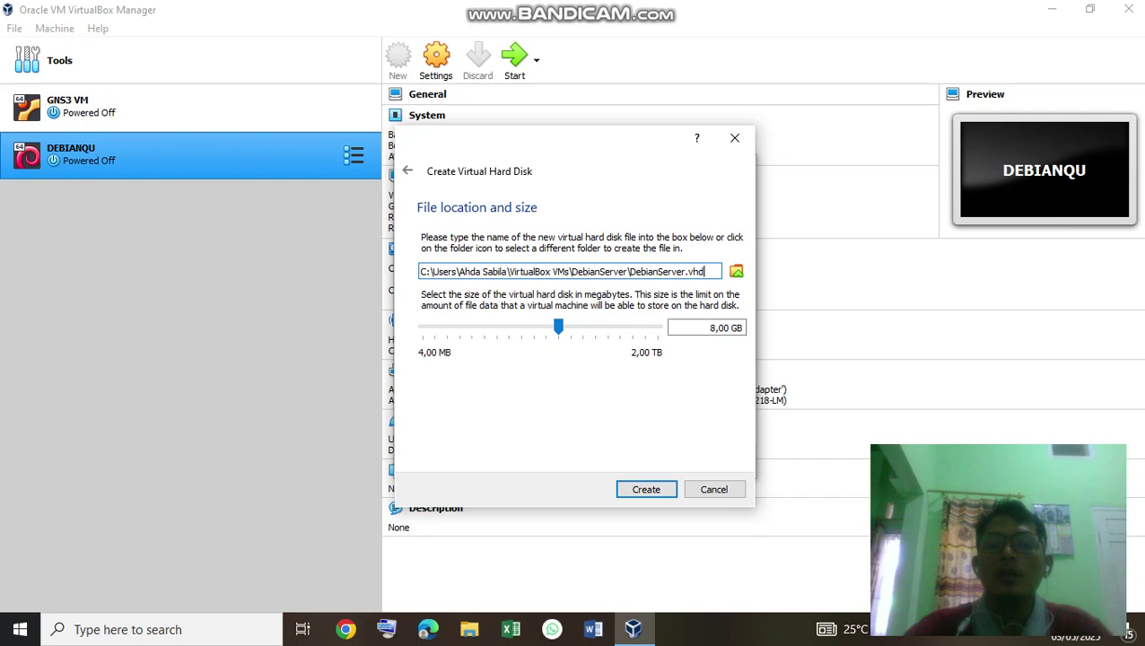
pyautogui.press('Return')
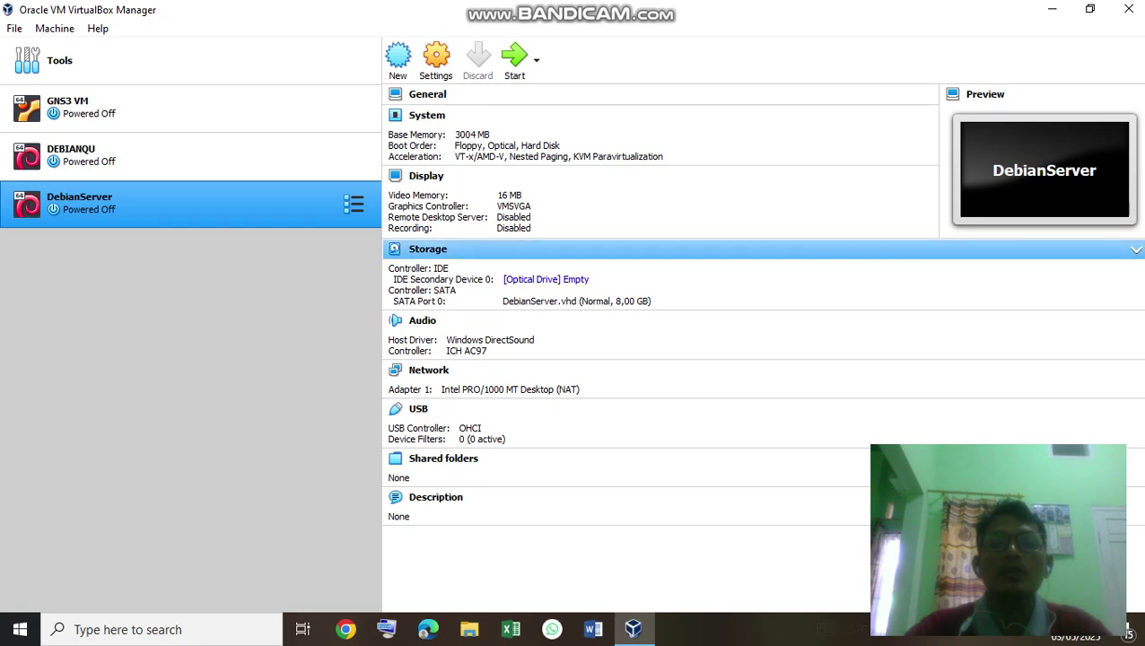
# Insert debian-12.10.0-amd64-netinst.iso from Downloads into DebianServer's optical drive.
pyautogui.click(530, 279)
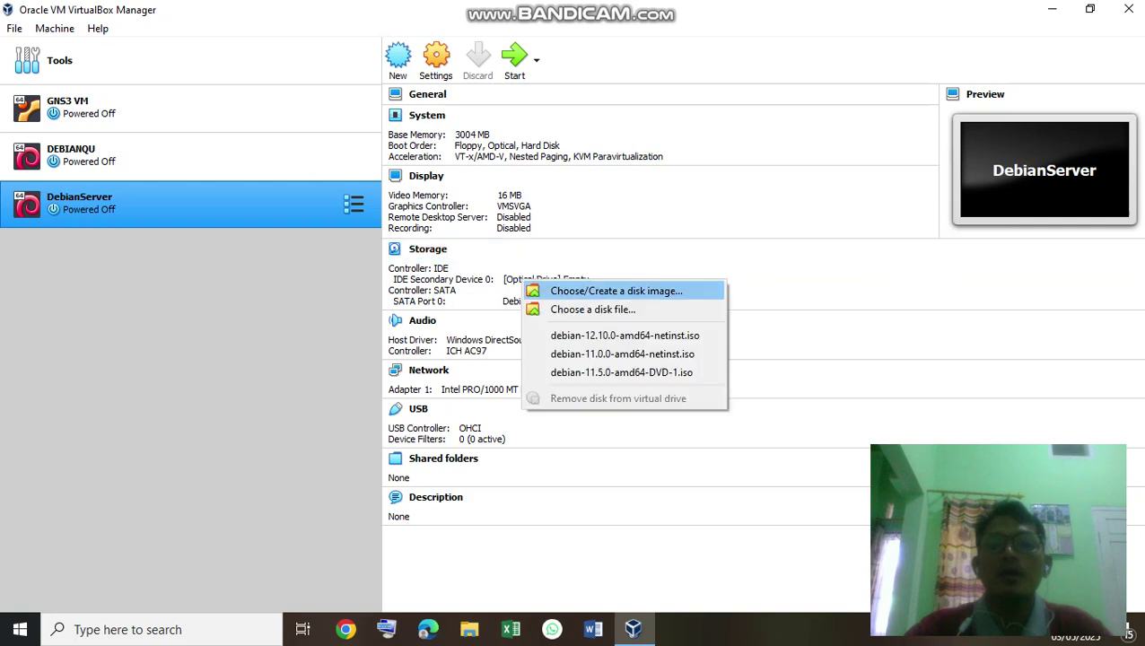
pyautogui.press('Return')
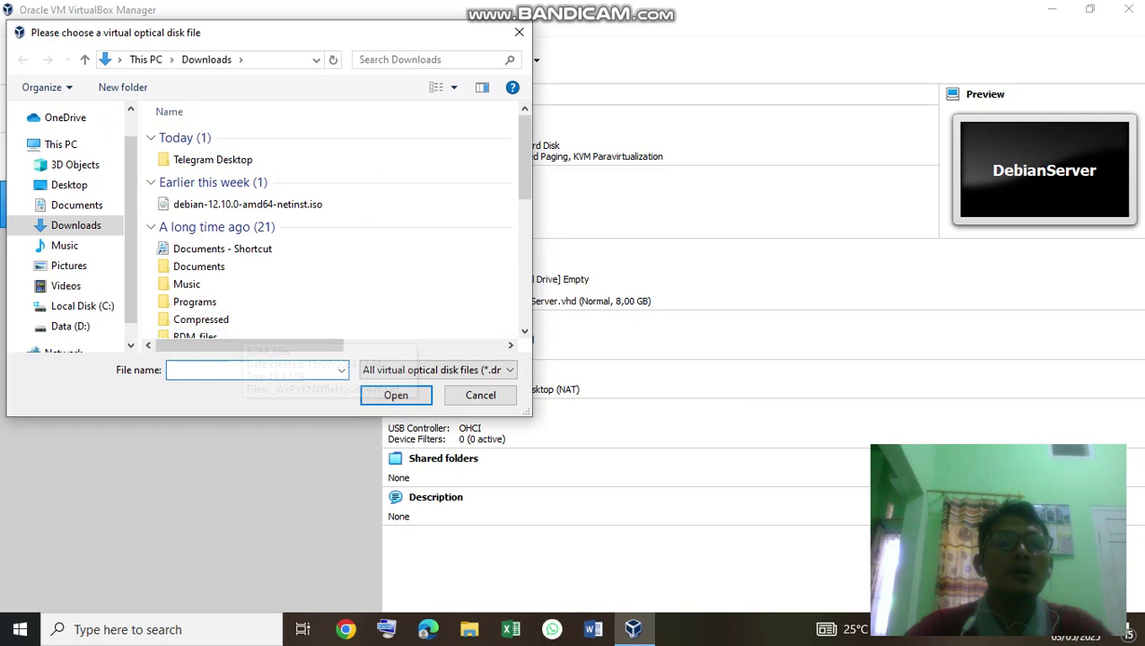
pyautogui.click(248, 204)
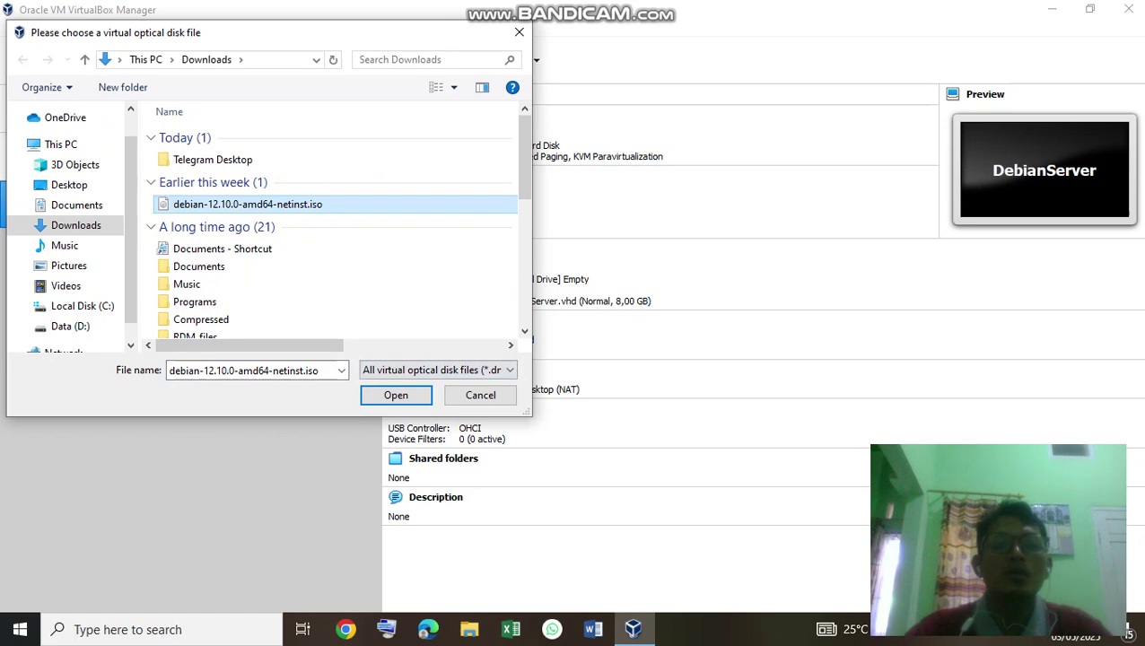
pyautogui.click(395, 395)
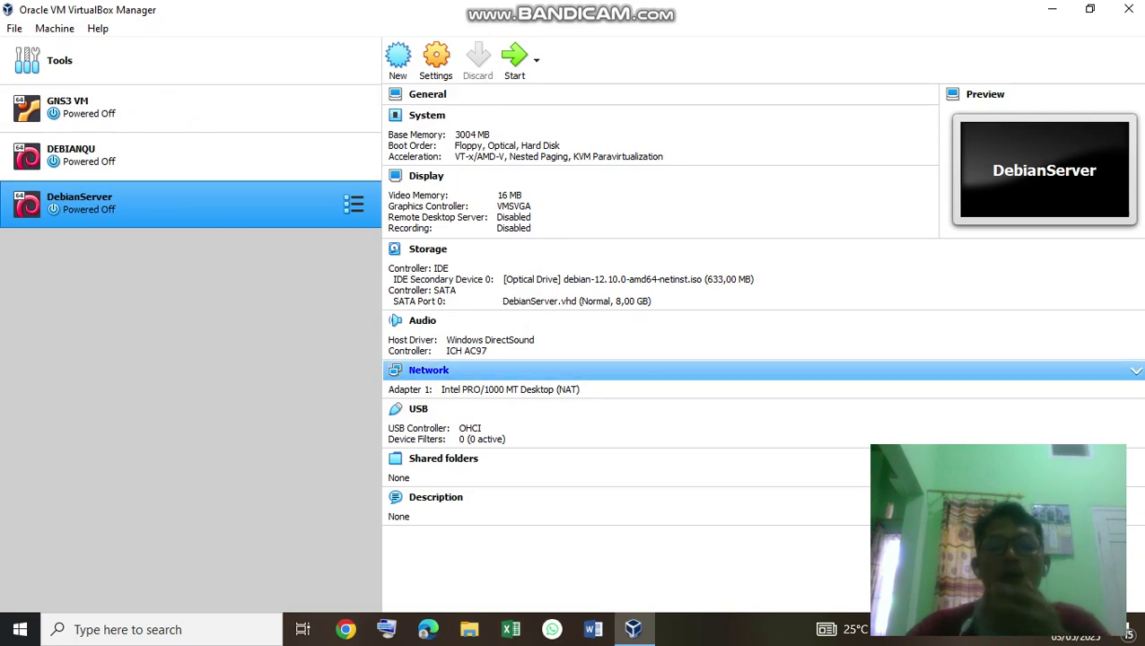
# In DebianServer's network settings, compare the NAT Adapter 1 with Adapter 2.
pyautogui.click(428, 370)
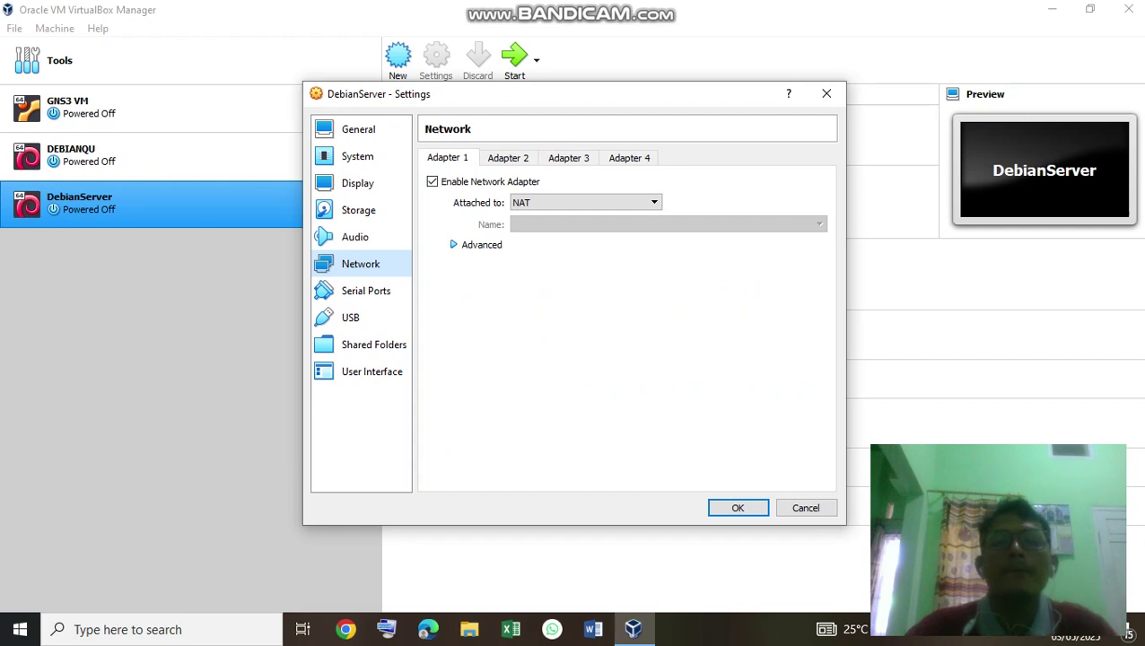
pyautogui.click(528, 157)
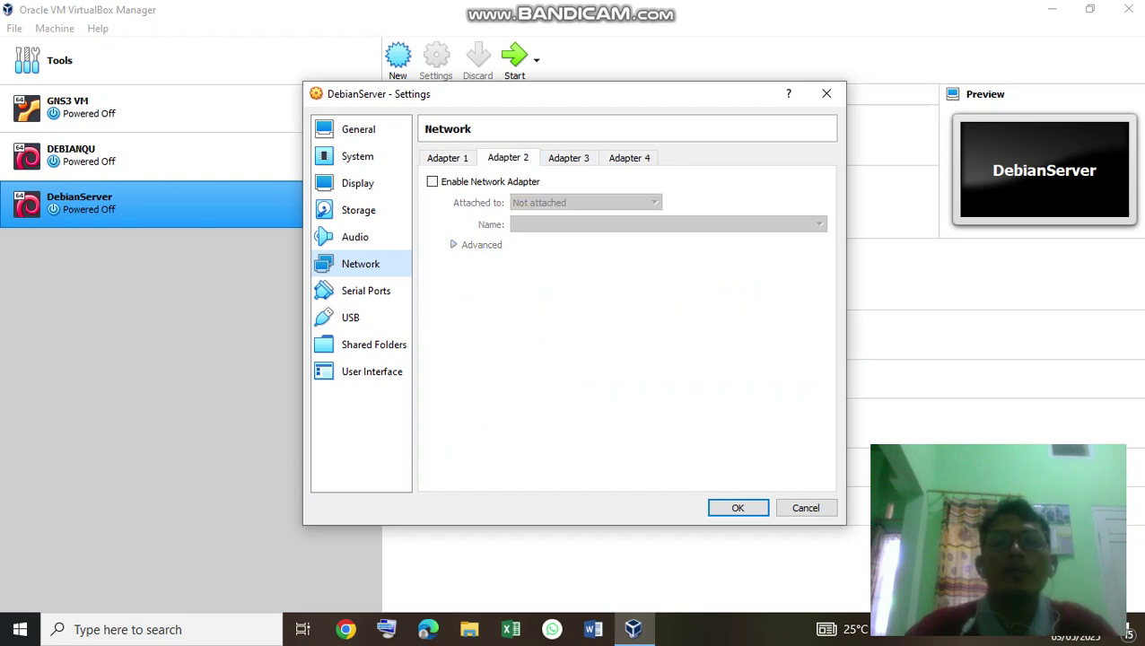
pyautogui.click(447, 157)
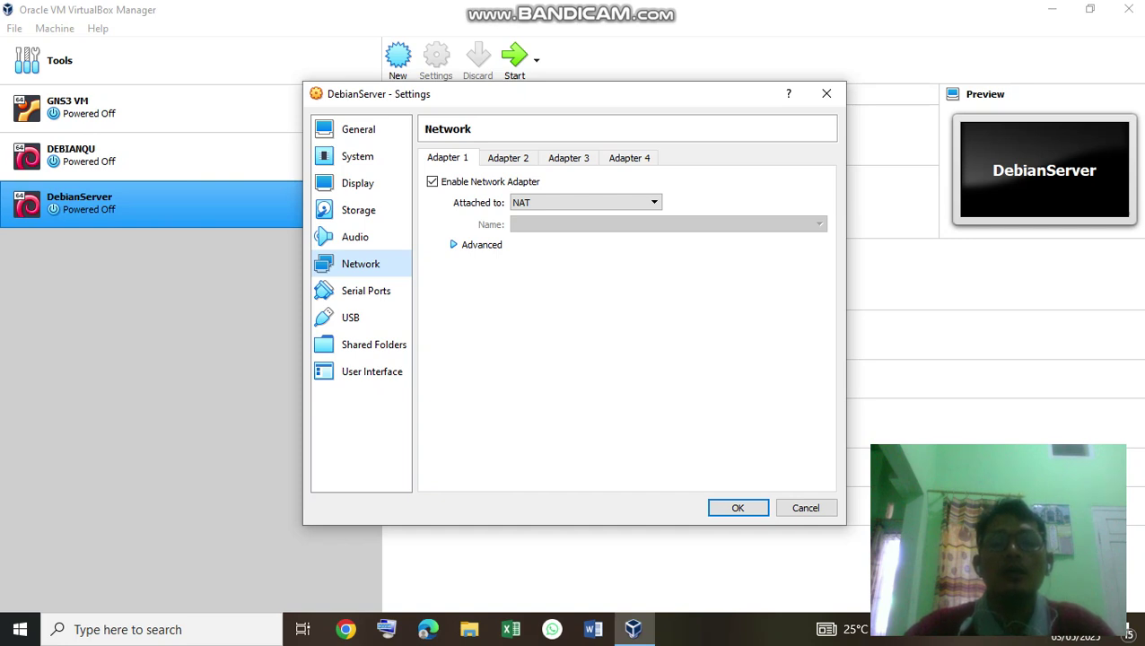
pyautogui.click(508, 157)
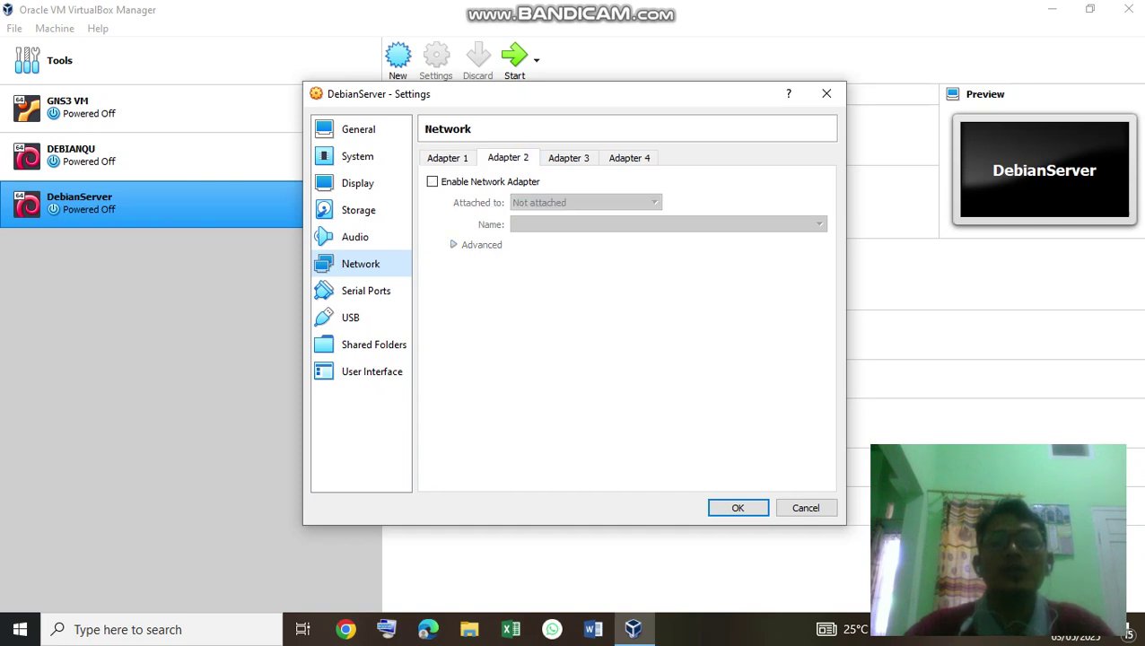
pyautogui.click(447, 157)
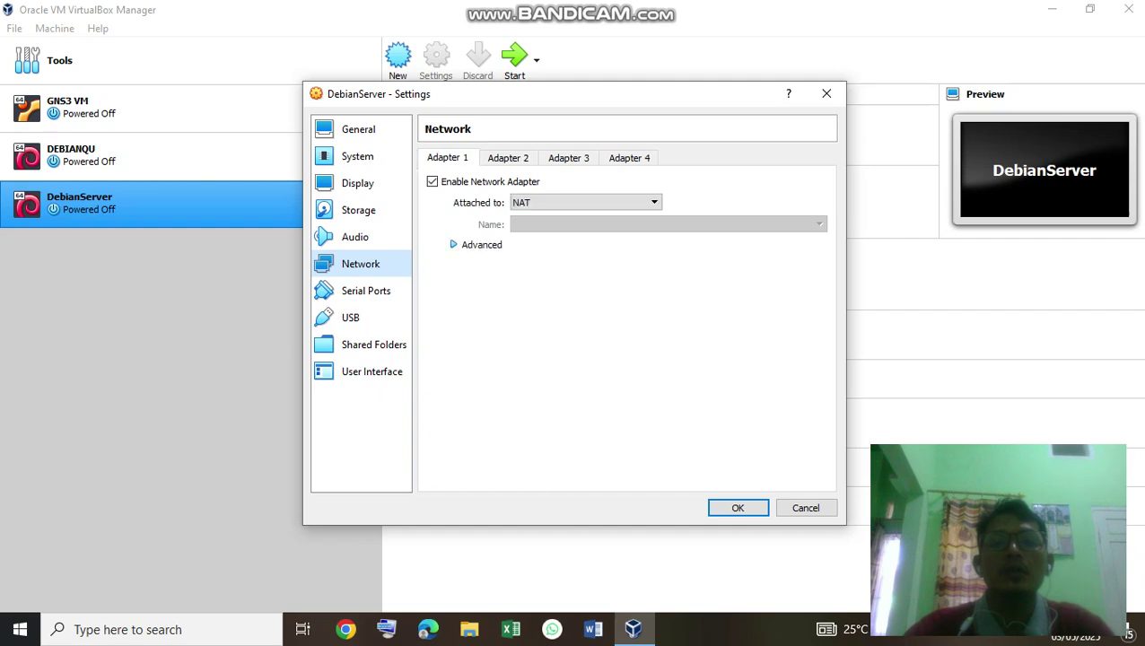
pyautogui.click(509, 157)
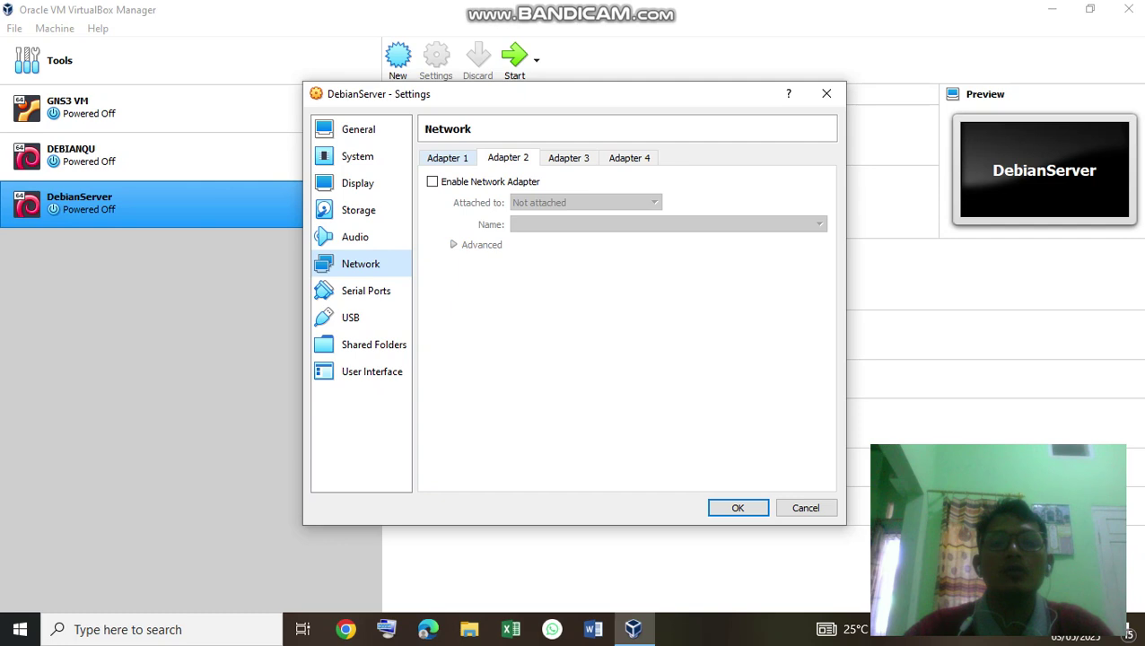
pyautogui.click(447, 157)
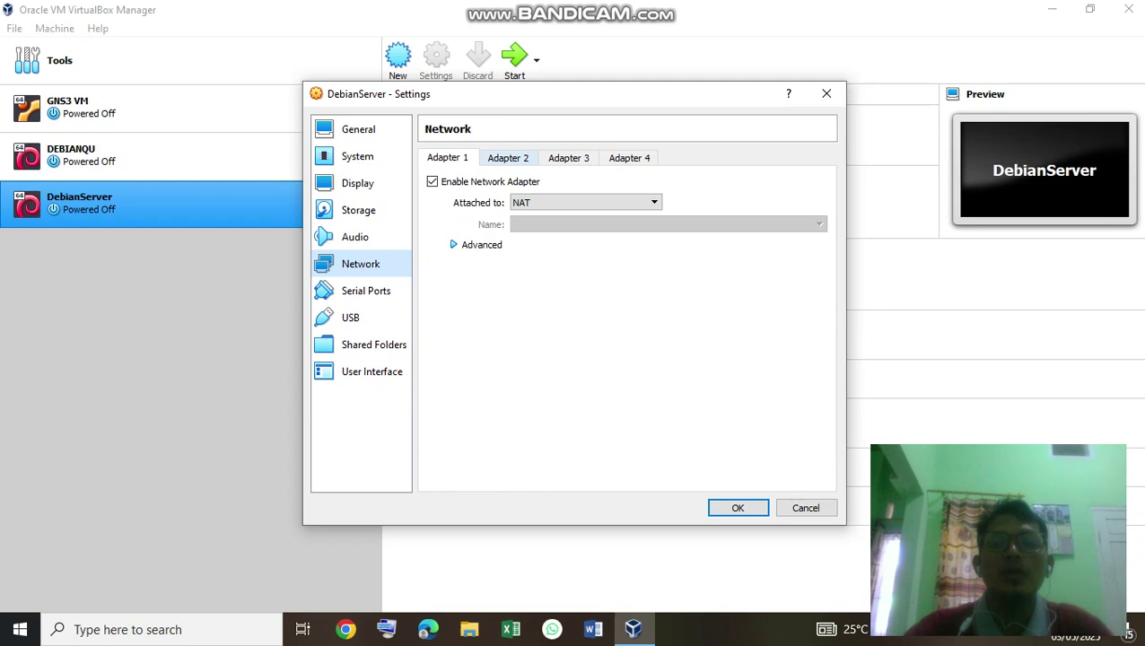
pyautogui.click(508, 157)
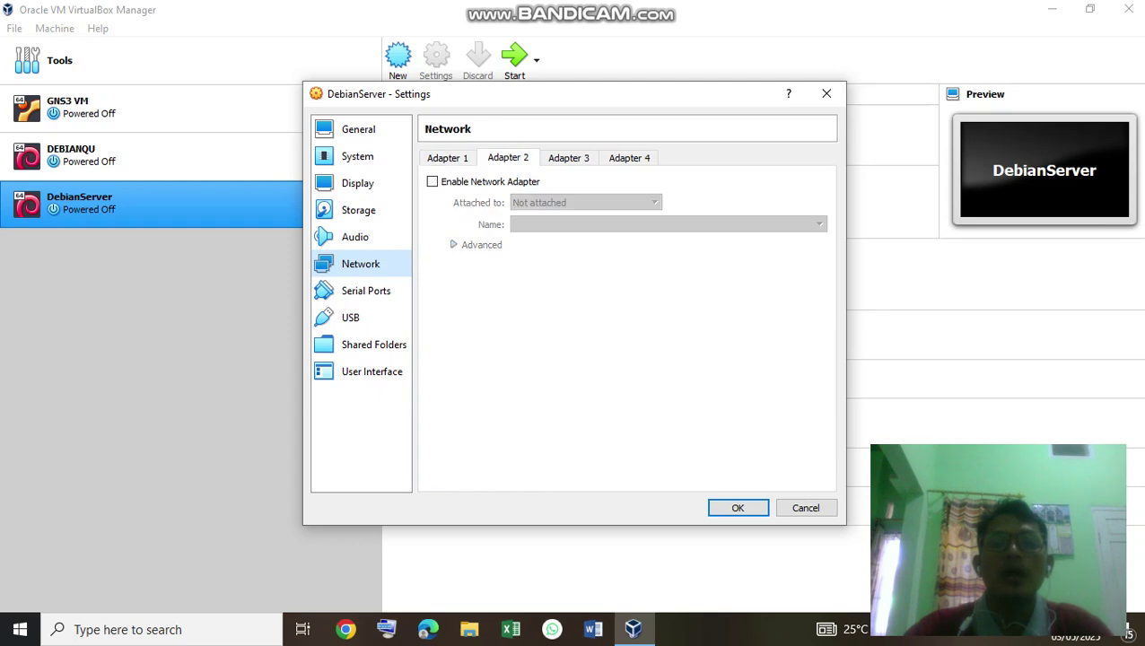
# Enable Adapter 2 as a Host-only Adapter, save, and start DebianServer.
pyautogui.click(433, 182)
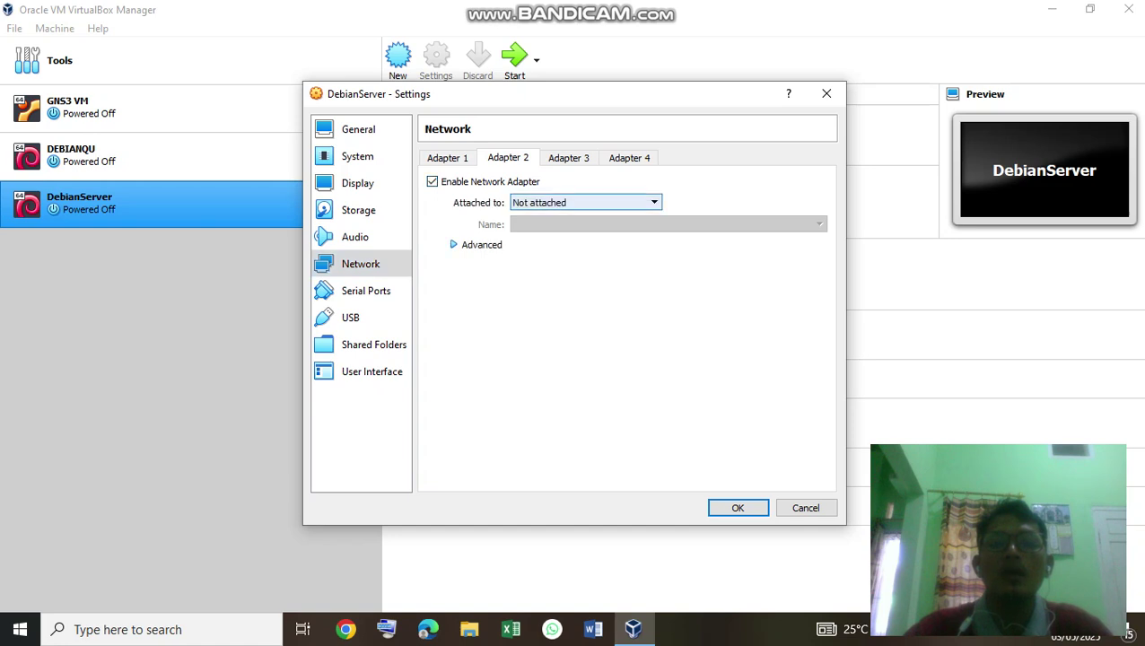
pyautogui.click(583, 202)
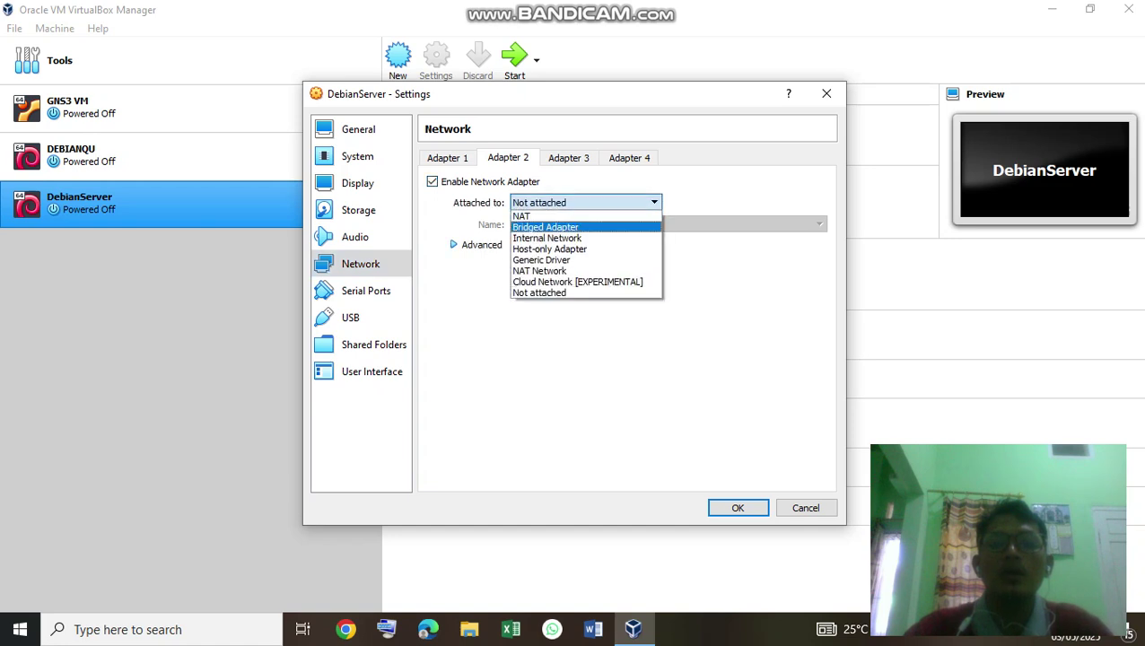
pyautogui.click(550, 249)
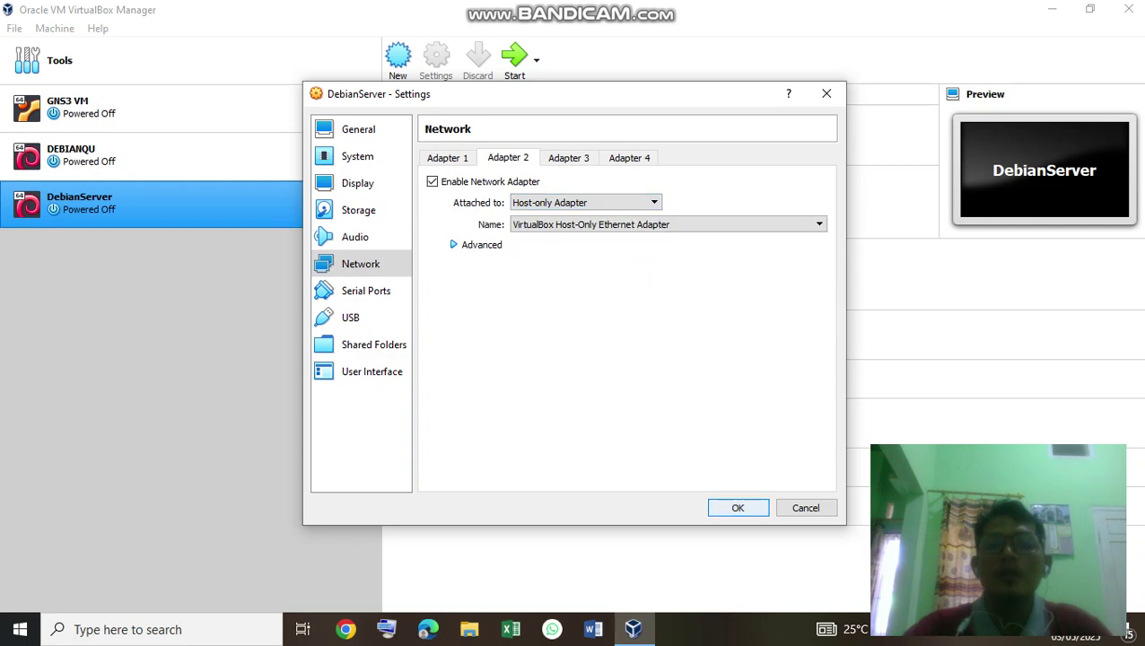
pyautogui.click(737, 508)
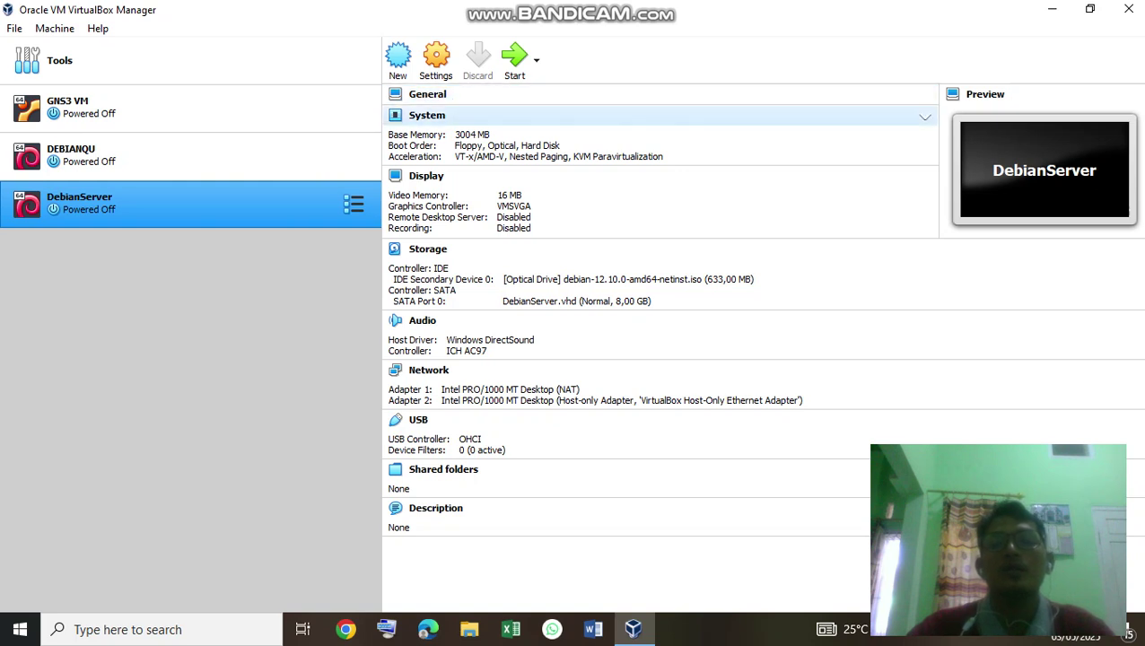
pyautogui.click(514, 58)
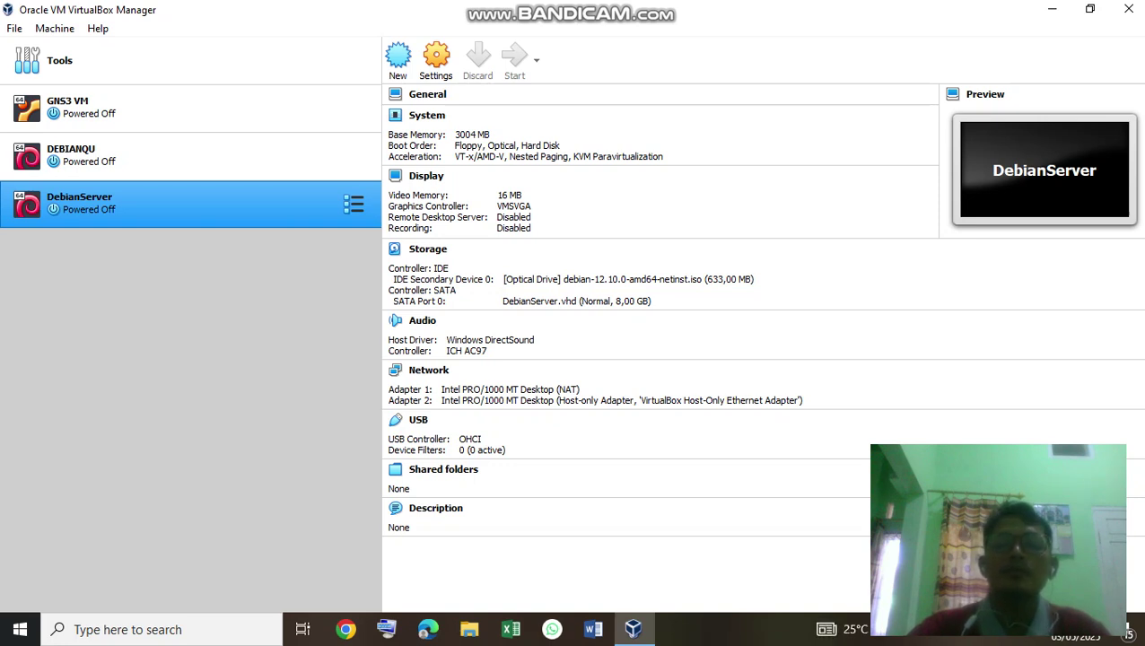
# Bring up the running DebianServer VM window.
pyautogui.press('Return')
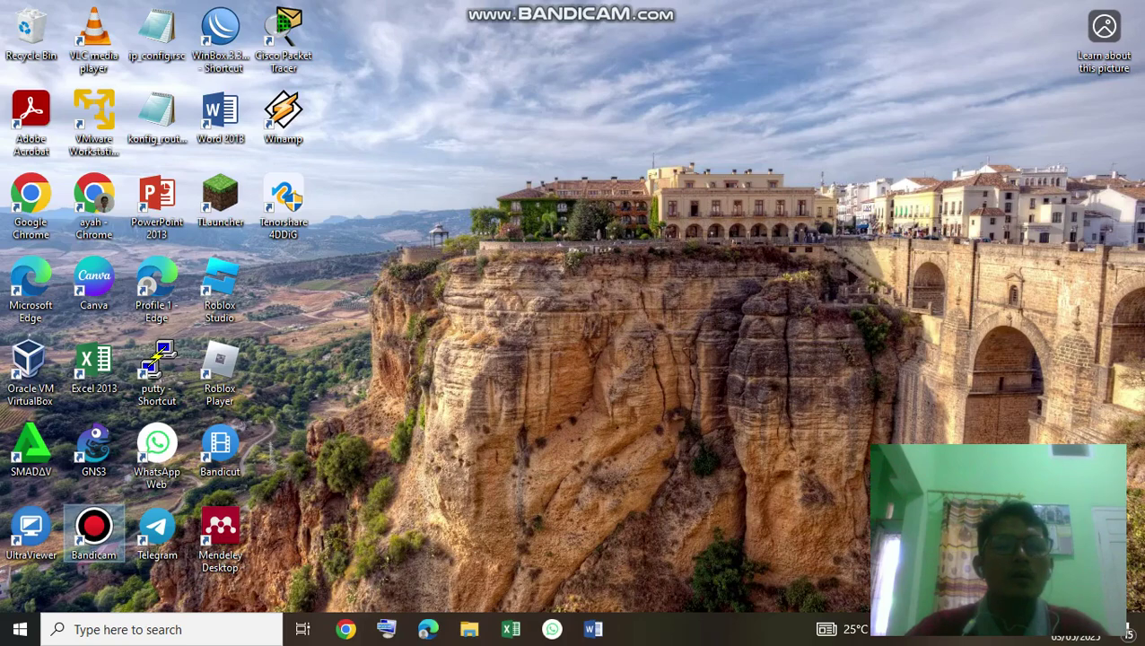
# Open the screen recorder, launch Graphical install, and dismiss the mouse integration notice.
pyautogui.doubleClick(93, 530)
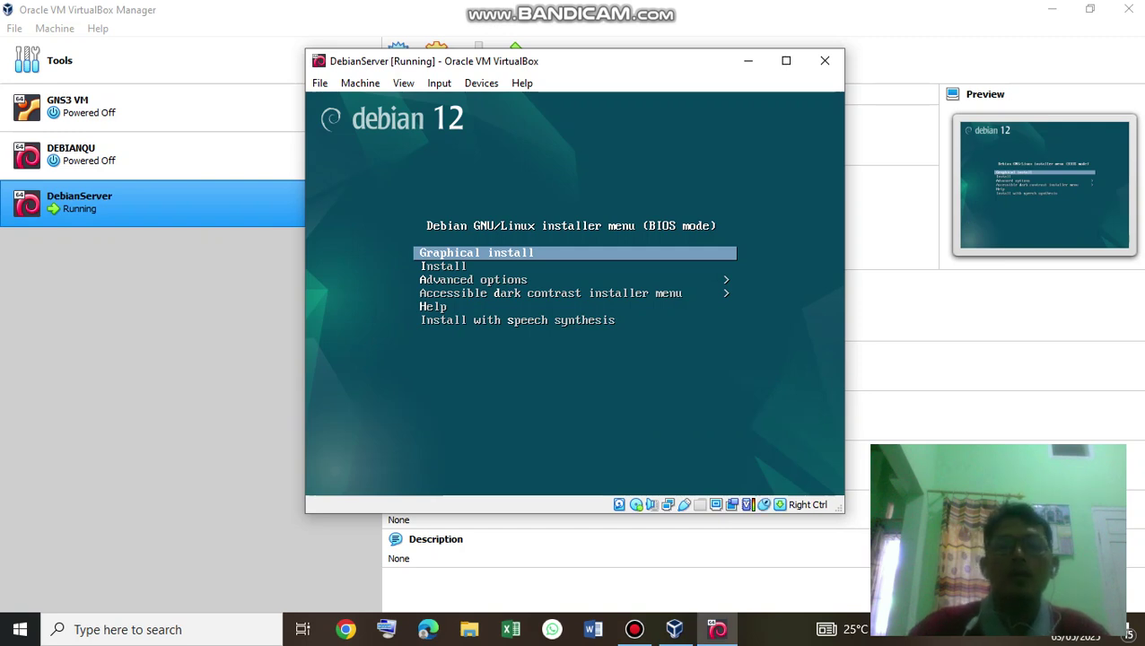
pyautogui.press('Return')
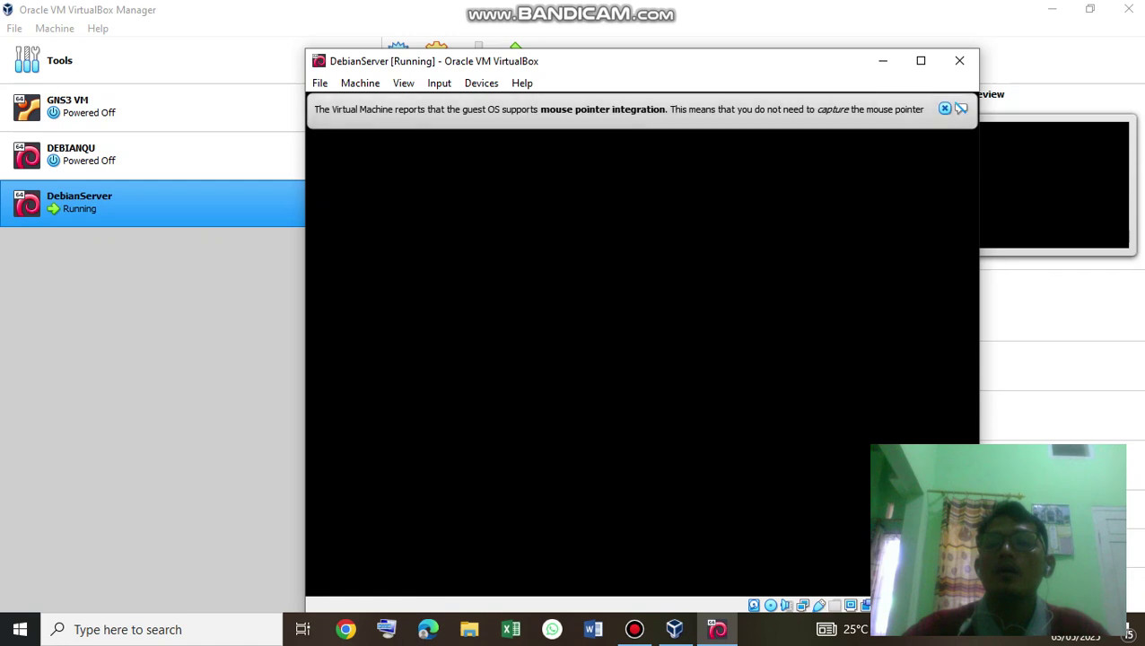
pyautogui.click(945, 109)
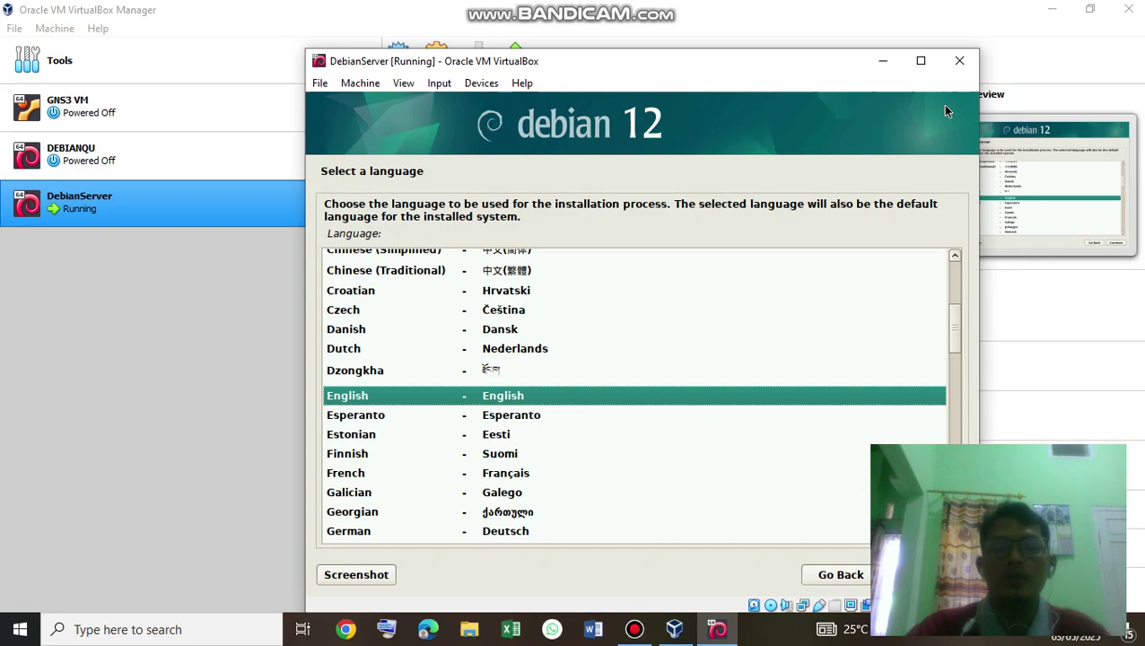
# Accept English as the language and choose other > Asia for the location.
pyautogui.press('Return')
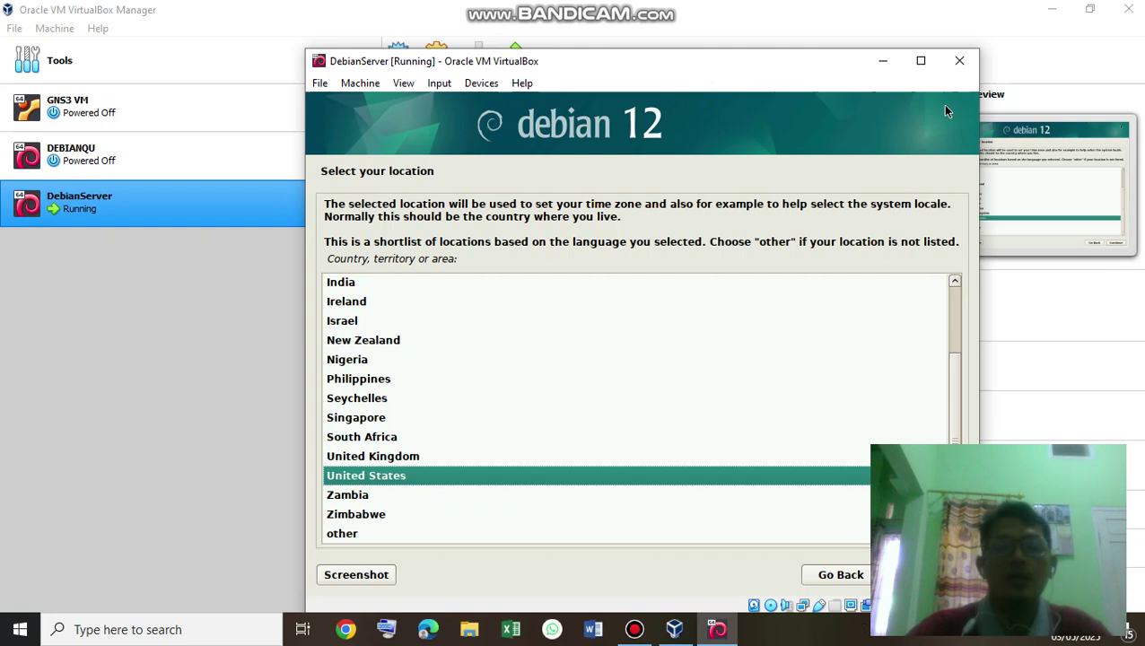
pyautogui.press('Down')
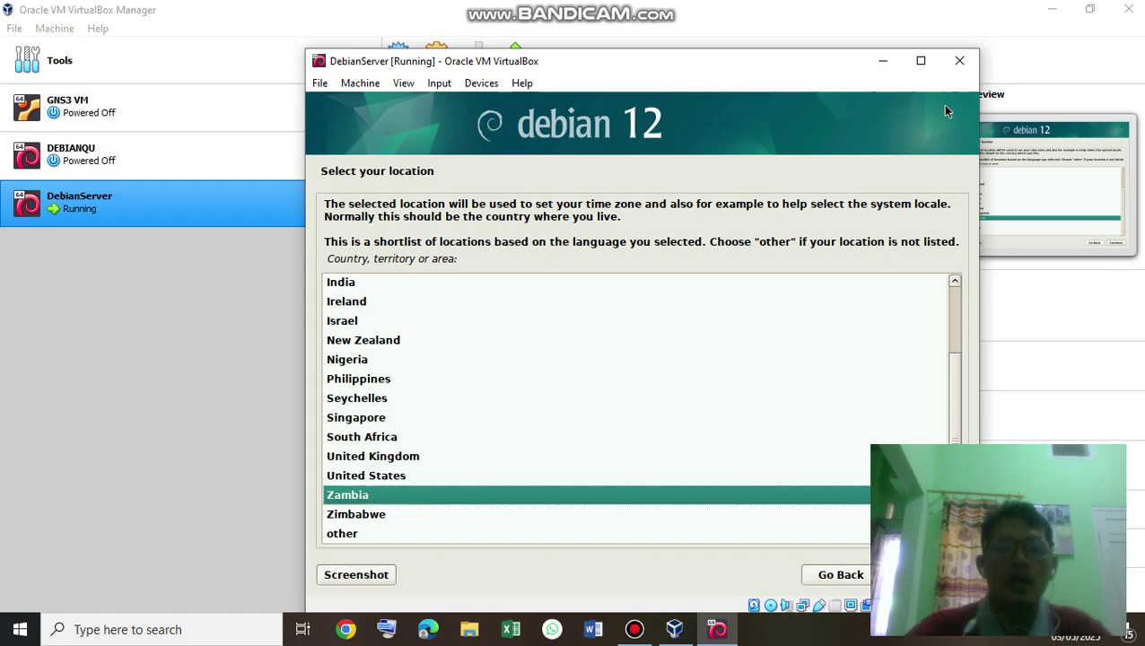
pyautogui.press('Down')
pyautogui.press('Down')
pyautogui.press('Return')
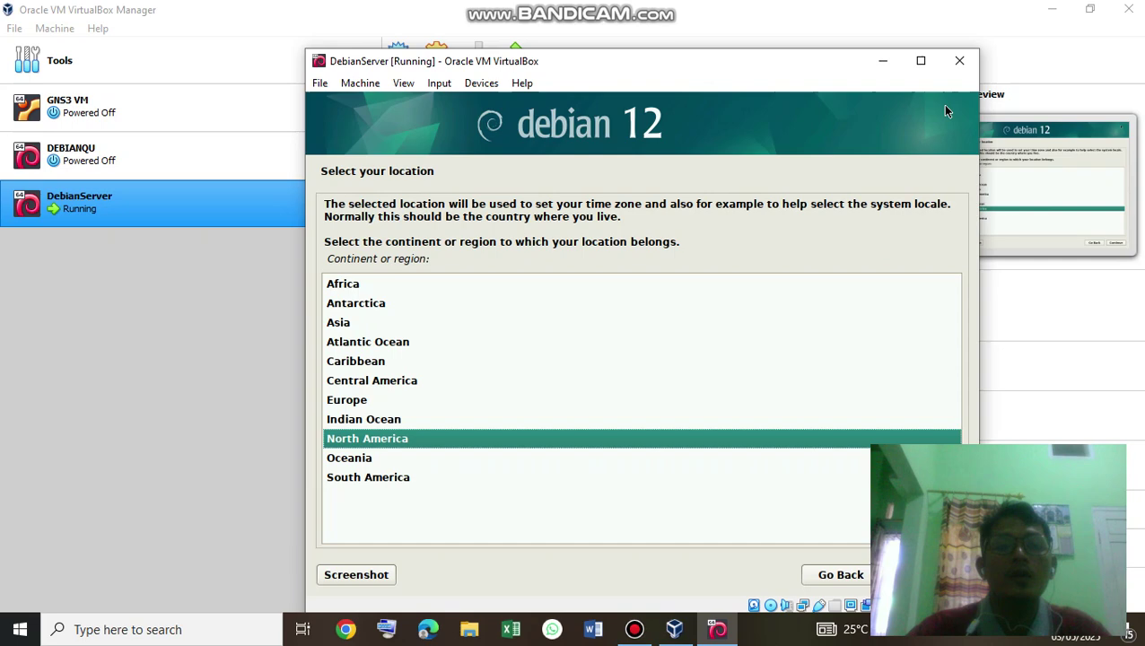
pyautogui.press('Up')
pyautogui.press('Up')
pyautogui.press('Up')
pyautogui.press('Up')
pyautogui.press('Up')
pyautogui.press('Up')
pyautogui.press('Return')
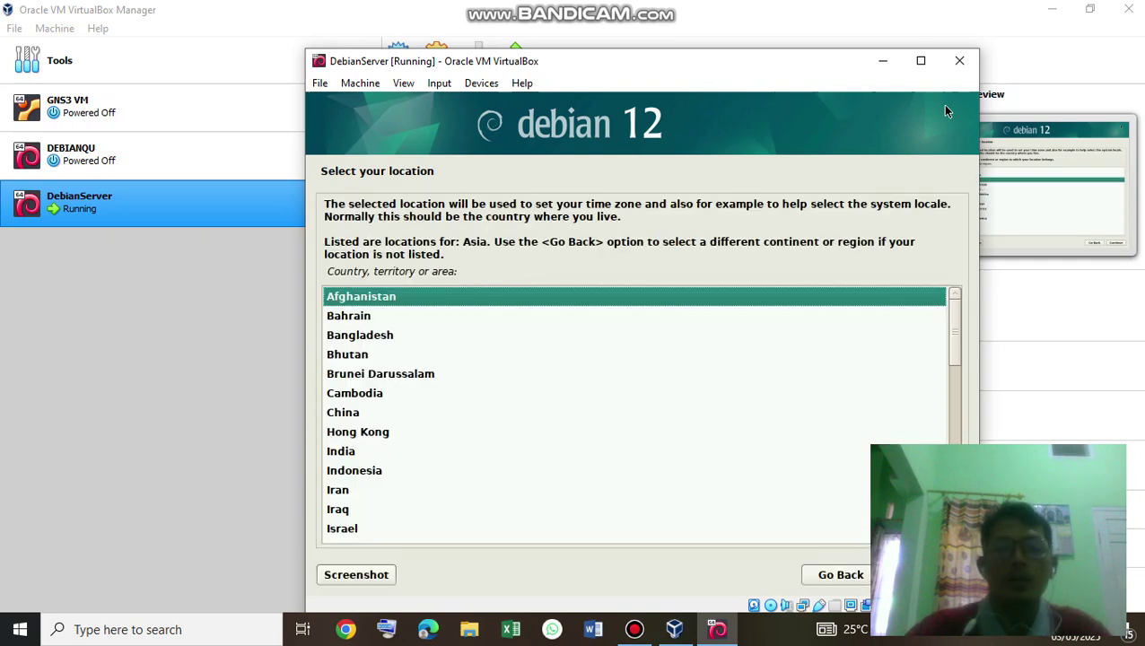
# Select Indonesia, then accept the en_US.UTF-8 locale and American English keymap.
pyautogui.press('Down')
pyautogui.press('Down')
pyautogui.press('Down')
pyautogui.press('Down')
pyautogui.press('Down')
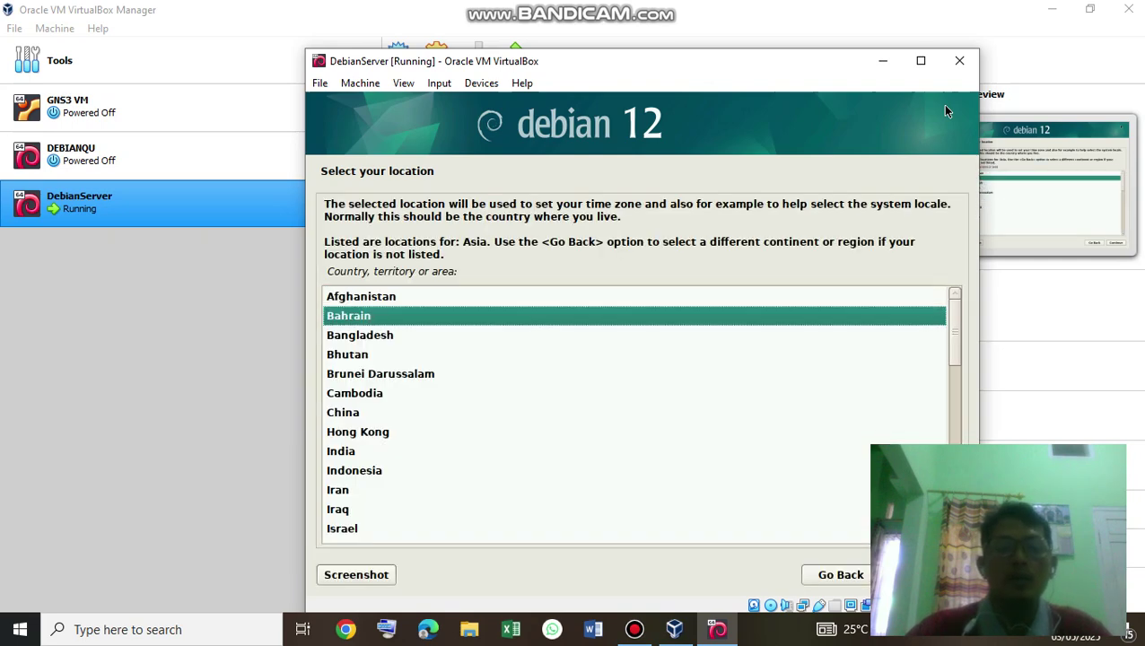
pyautogui.press('Down')
pyautogui.press('Down')
pyautogui.press('Down')
pyautogui.press('Down')
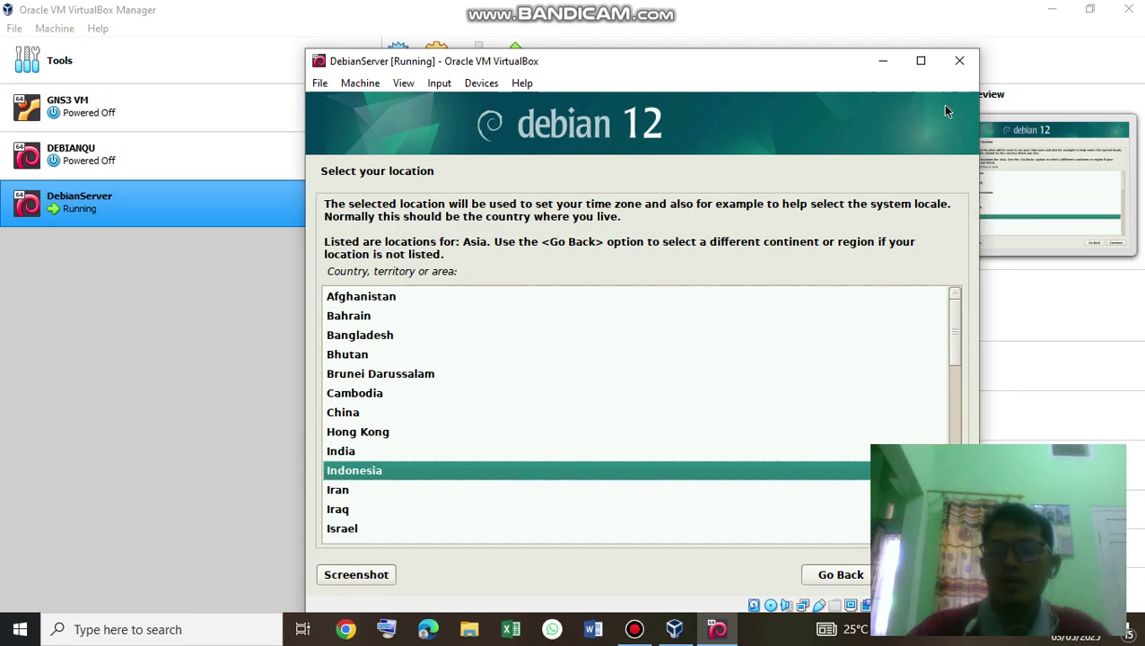
pyautogui.press('Return')
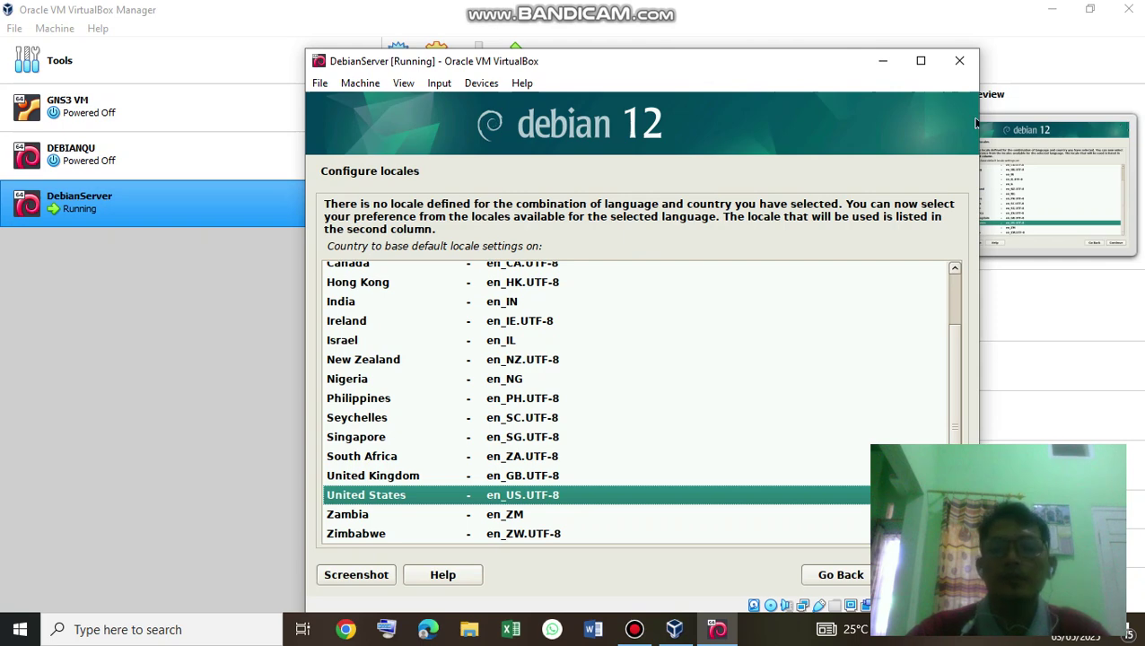
pyautogui.press('Return')
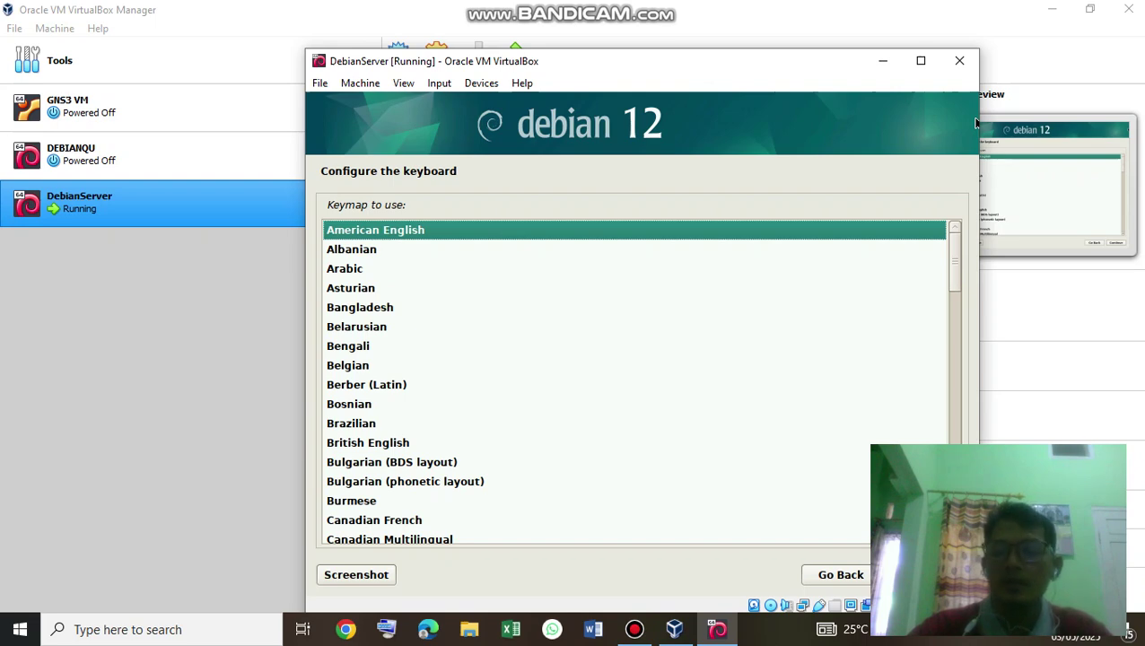
pyautogui.press('Return')
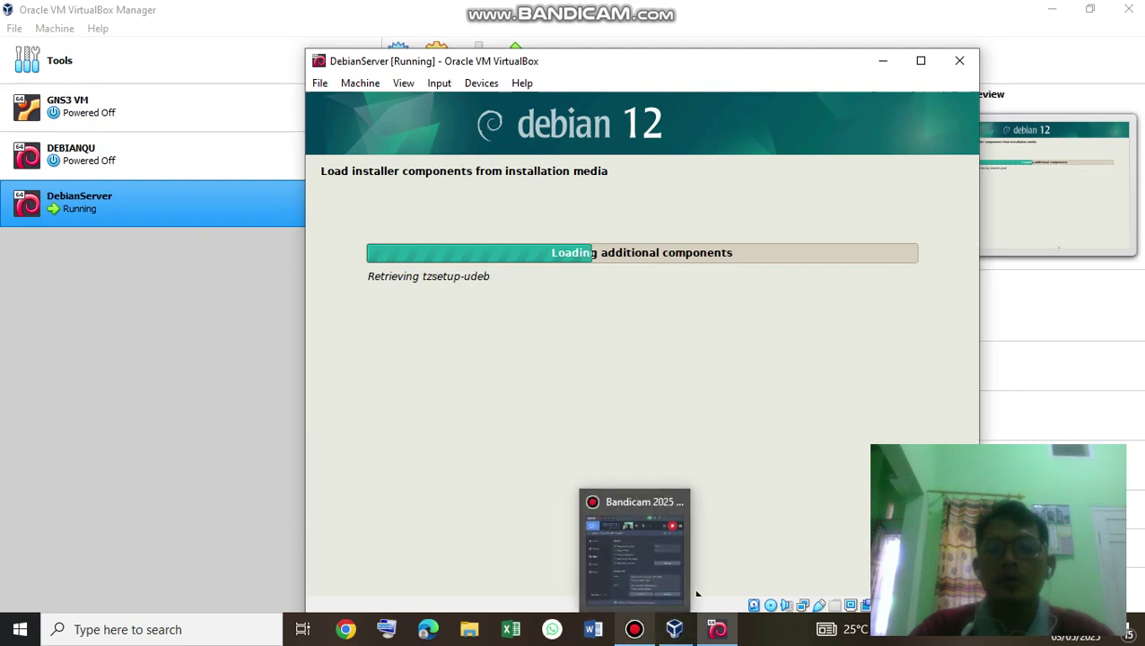
# Drag the Bandicam recorder window off the installer while components load.
pyautogui.moveTo(656, 556)
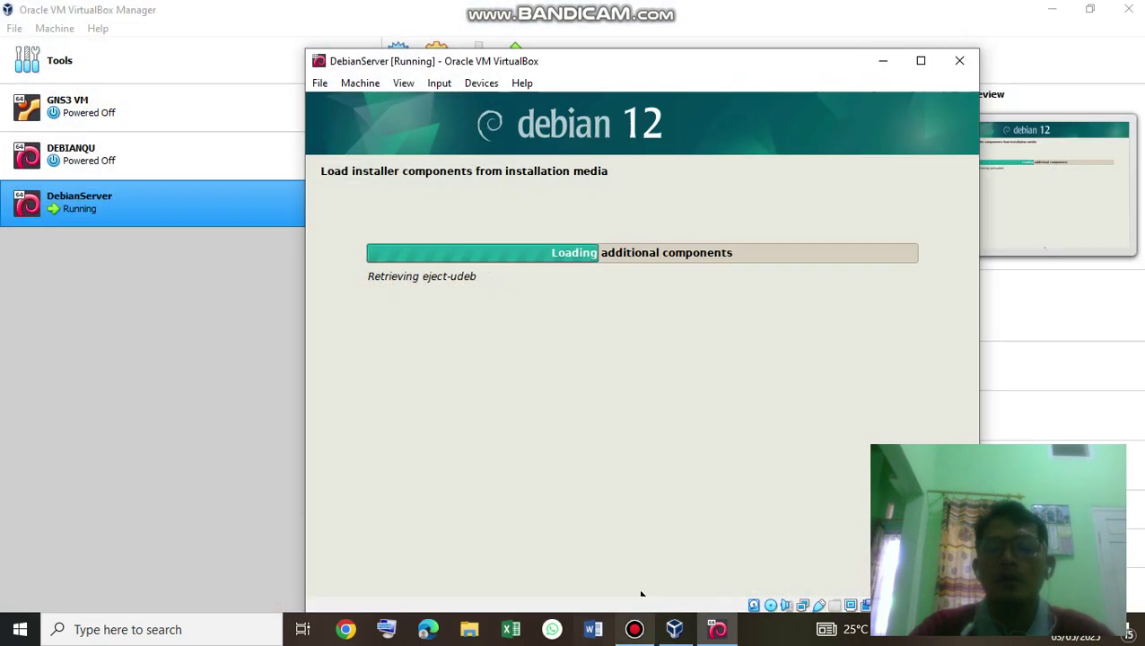
pyautogui.moveTo(635, 629)
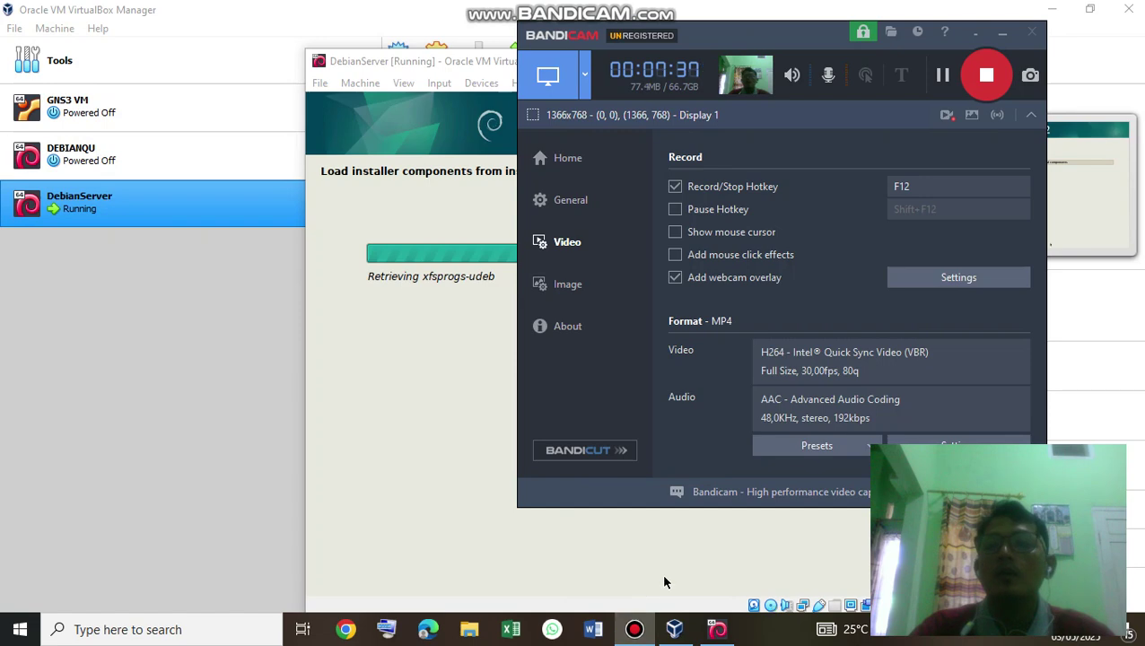
pyautogui.moveTo(718, 36); pyautogui.dragTo(786, 335)
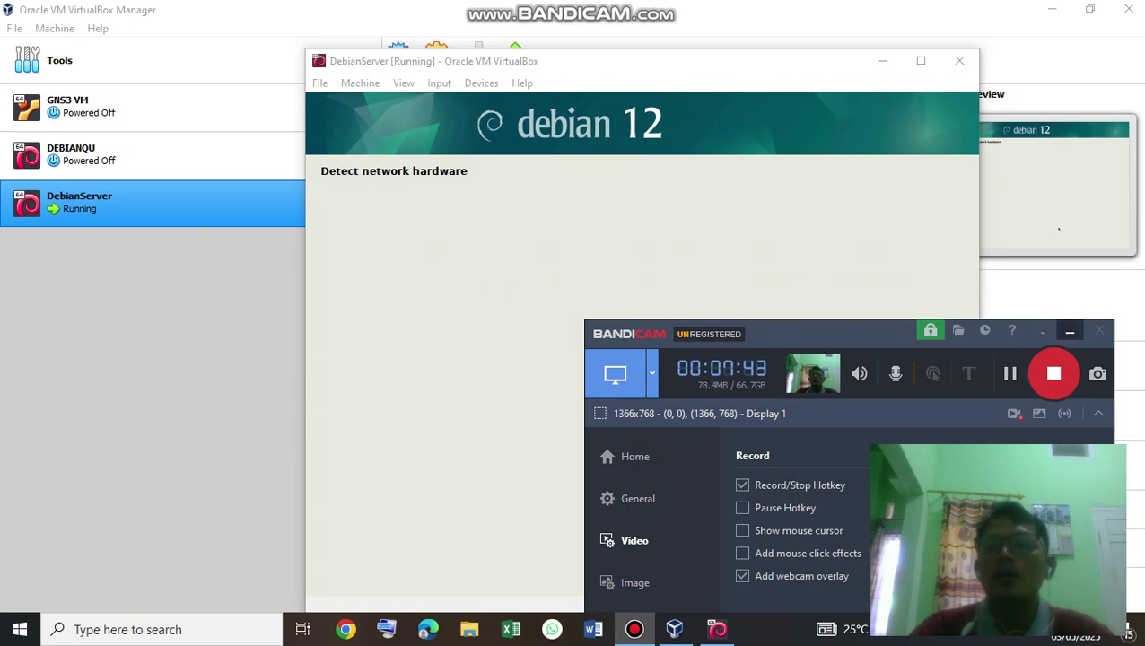
# Use enp0s3 as the primary network interface and let DHCP autoconfiguration finish.
pyautogui.click(1070, 332)
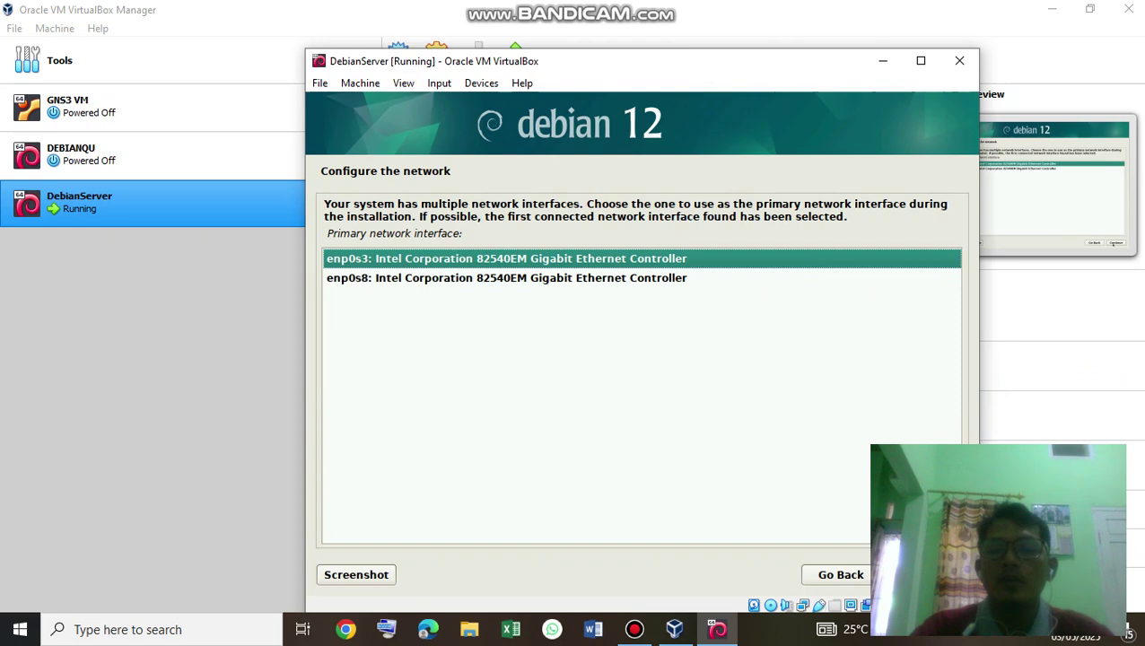
pyautogui.press('Return')
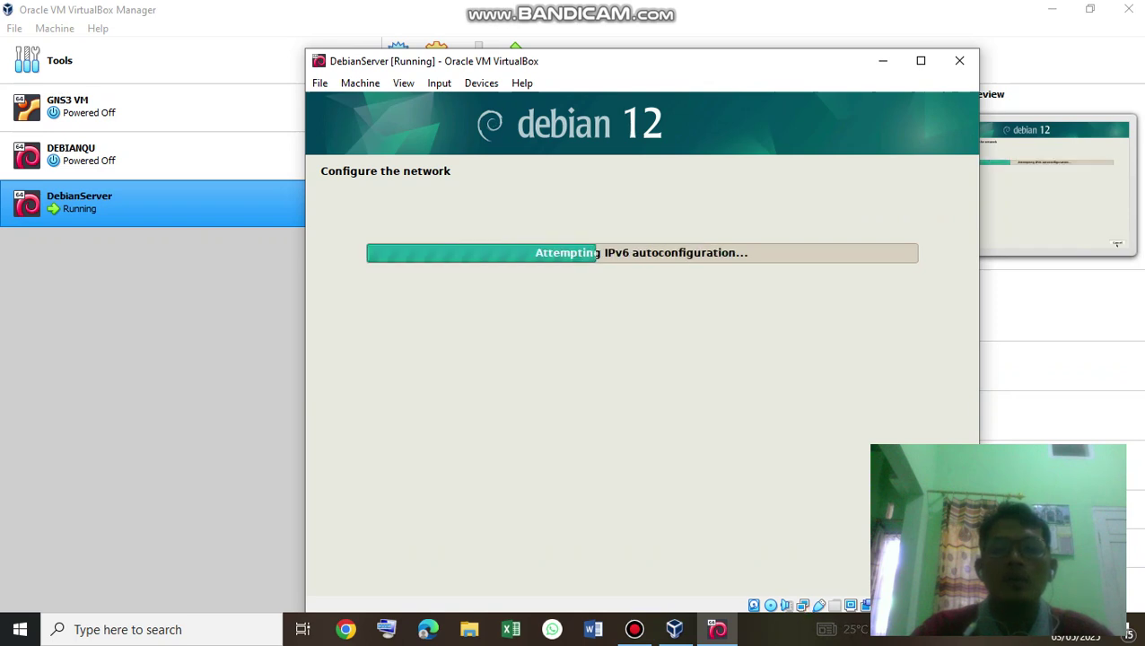
pyautogui.moveTo(716, 629)
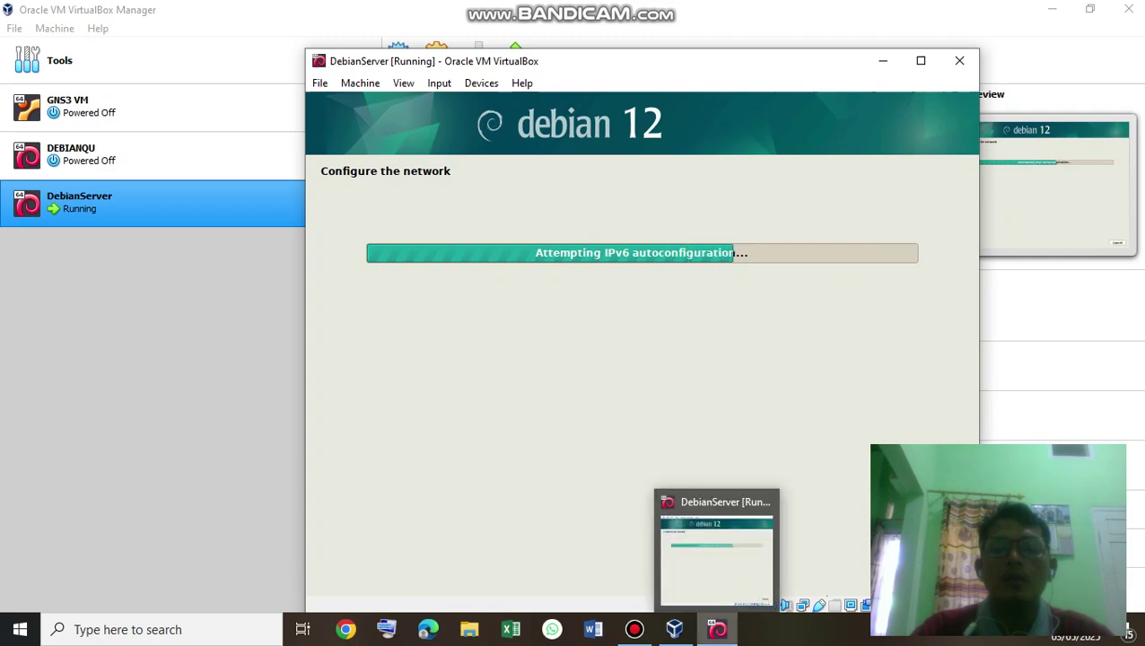
pyautogui.moveTo(717, 552)
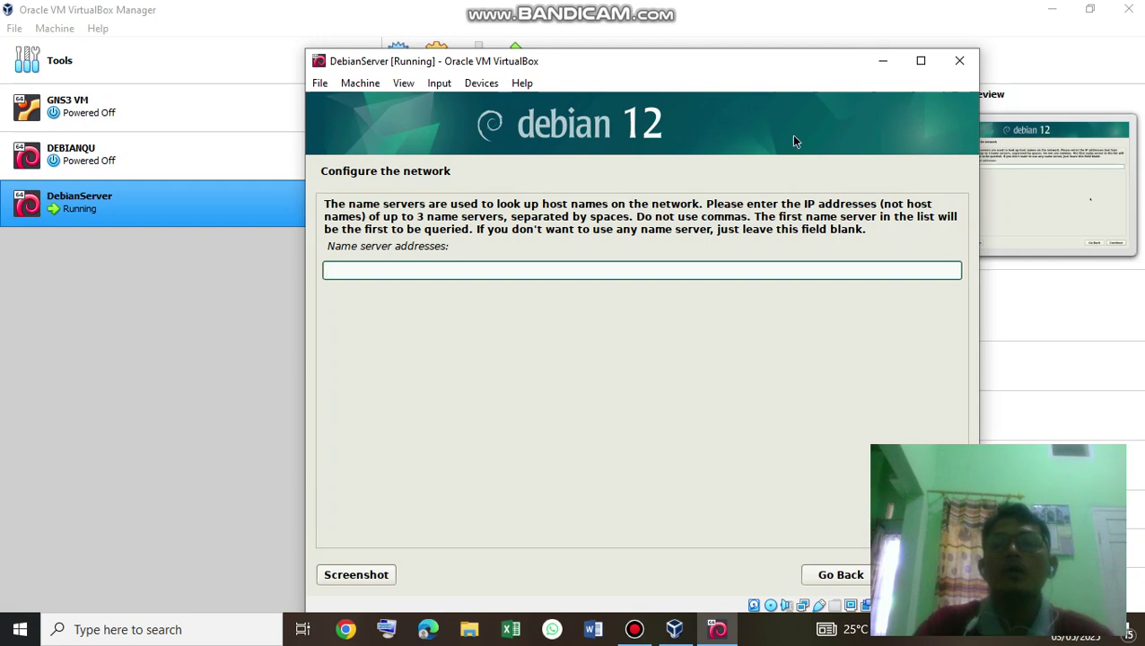
# Enter 172.16.10.1 as the name server address.
pyautogui.moveTo(793, 141); pyautogui.dragTo(790, 103)
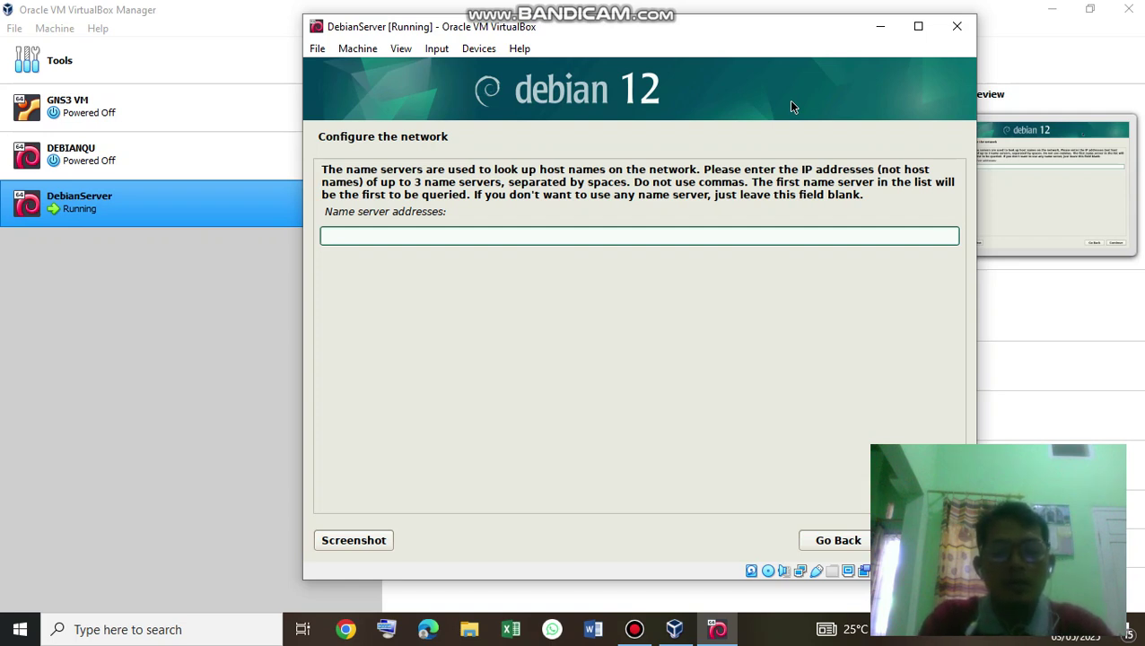
pyautogui.write('172.')
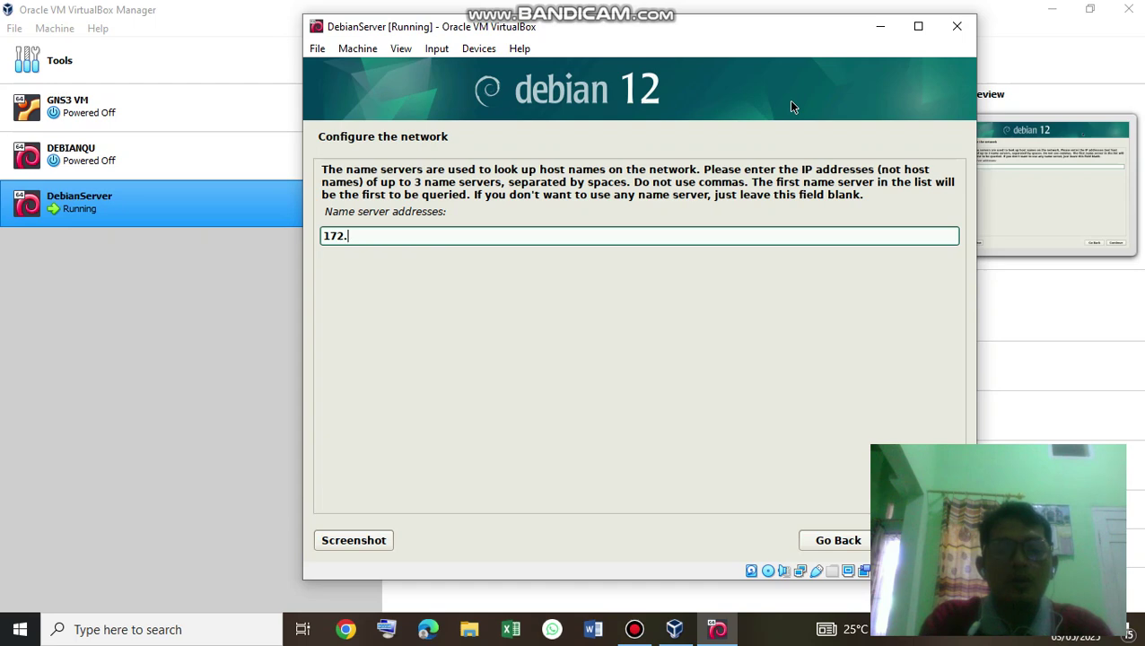
pyautogui.write('16.')
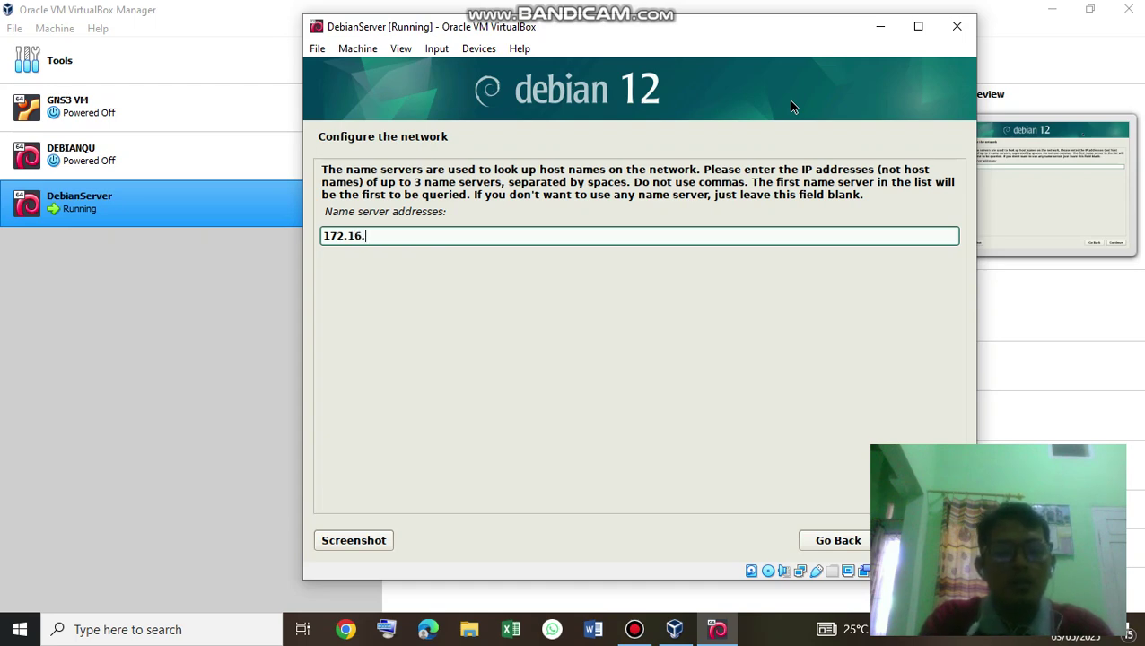
pyautogui.write('10.')
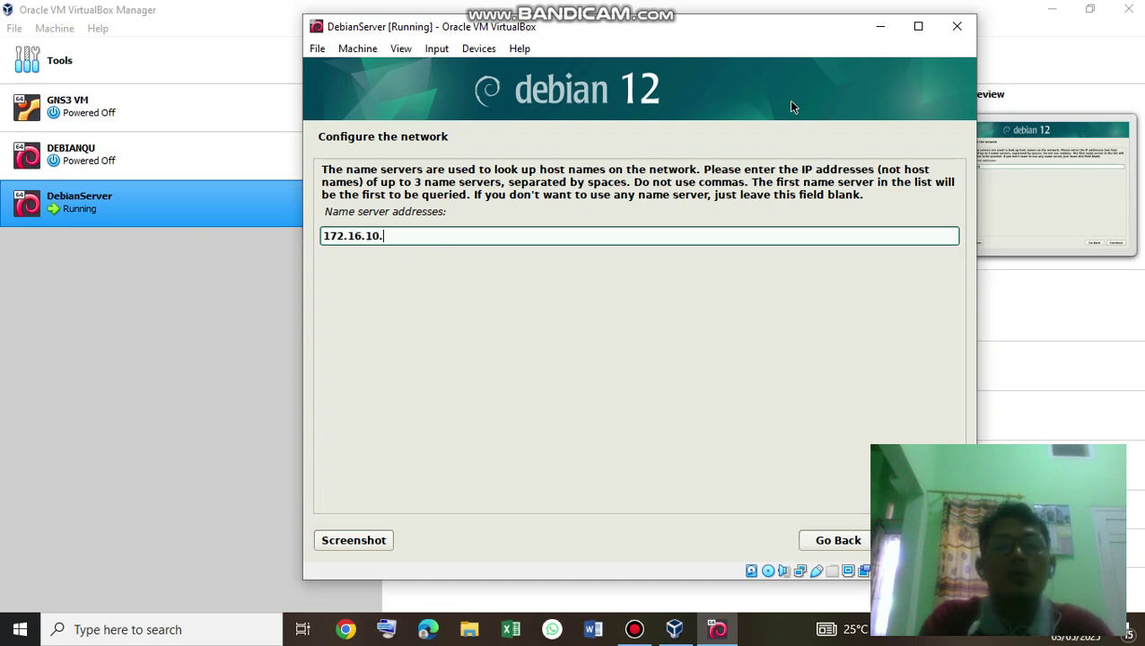
pyautogui.write('1')
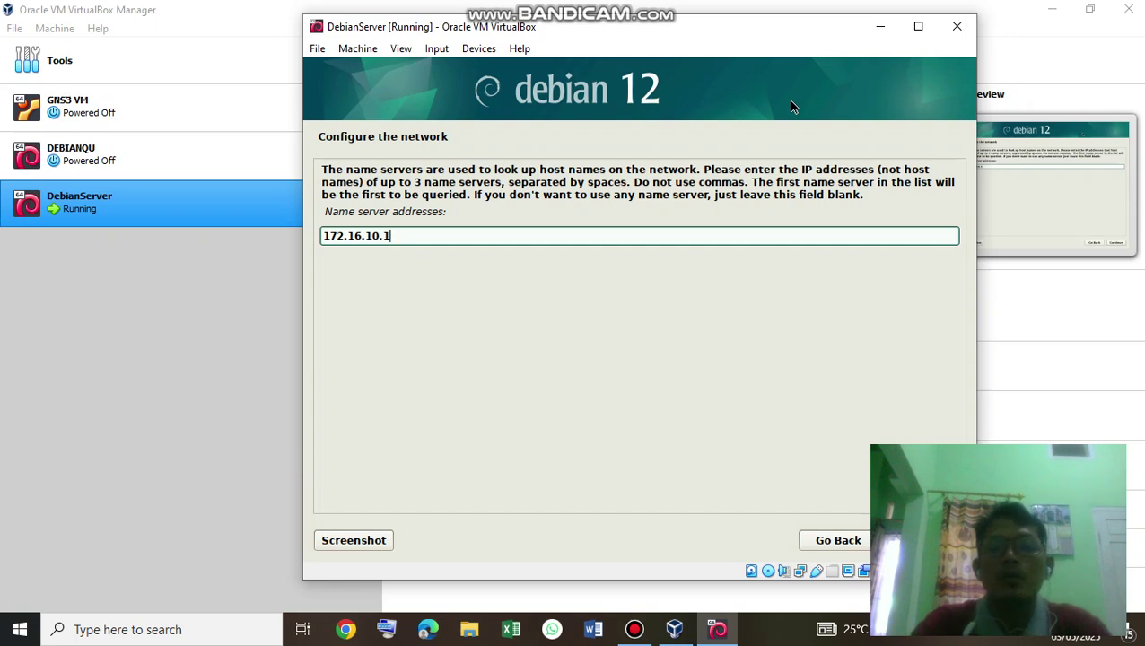
pyautogui.press('Return')
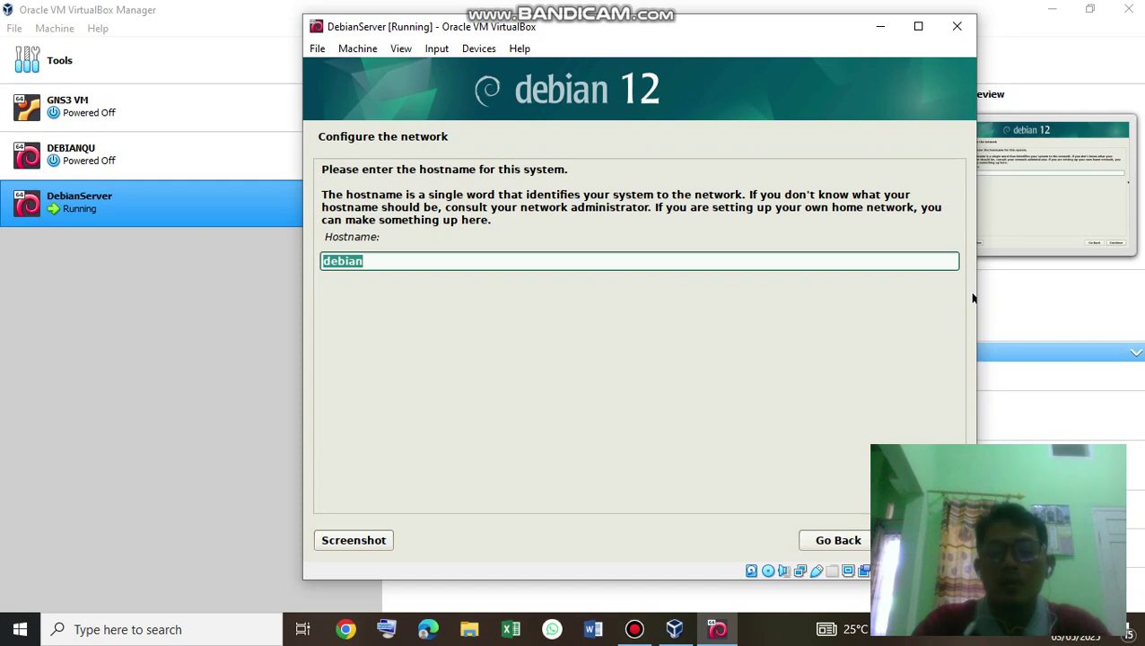
# Set the hostname to debianserver and the domain name to debiantkj.net.
pyautogui.press('End')
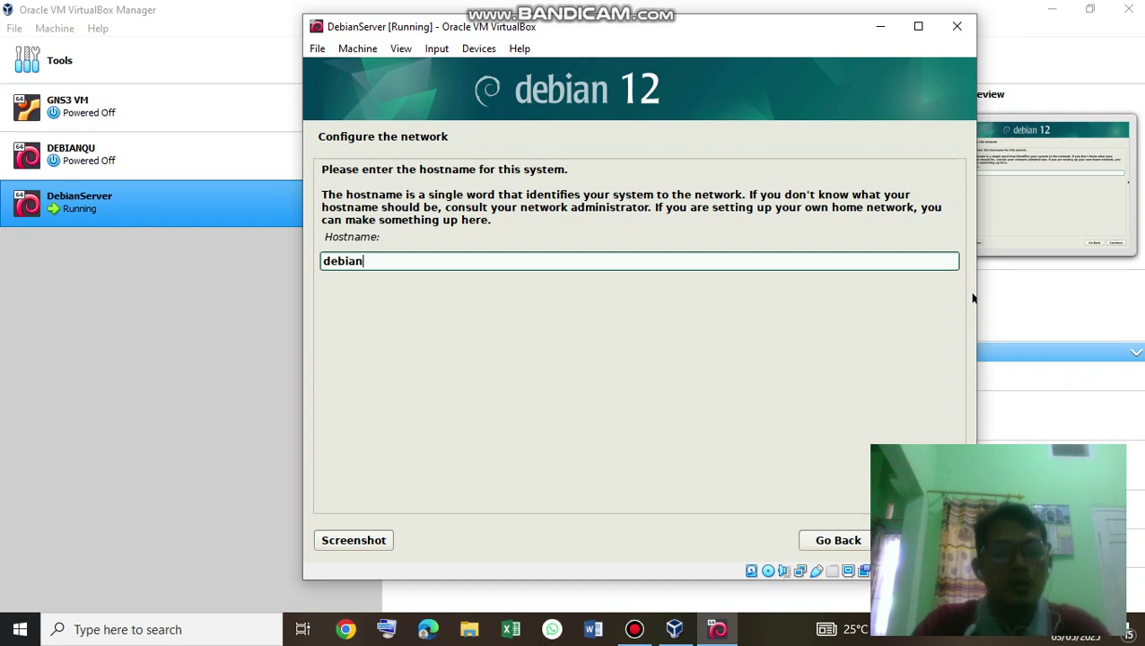
pyautogui.write('server')
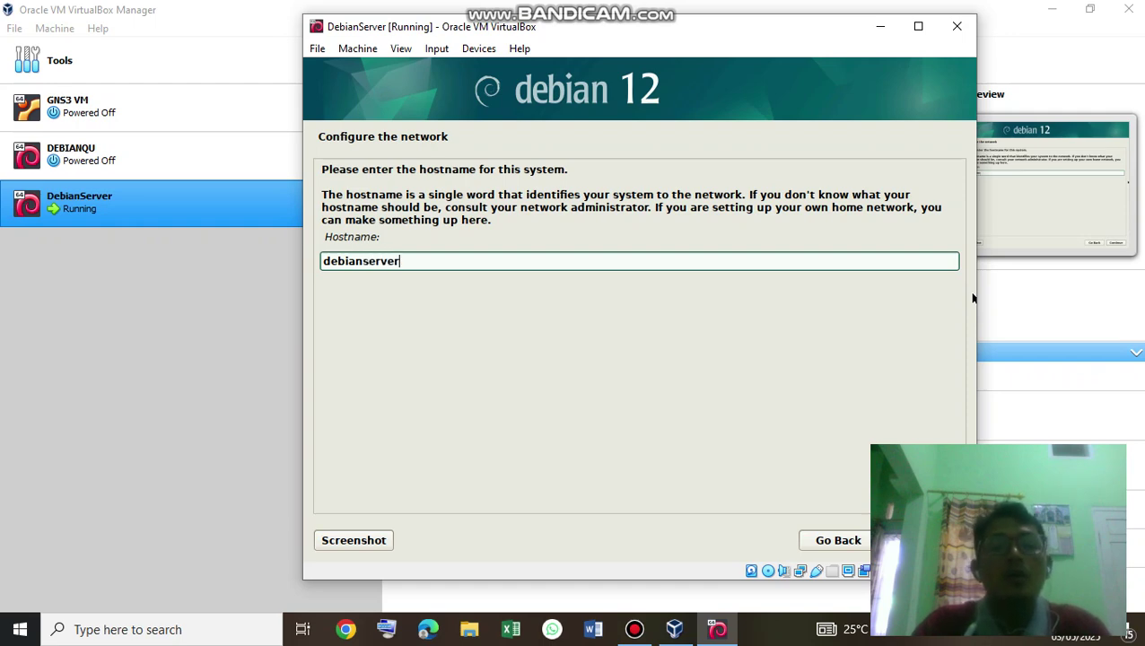
pyautogui.press('Return')
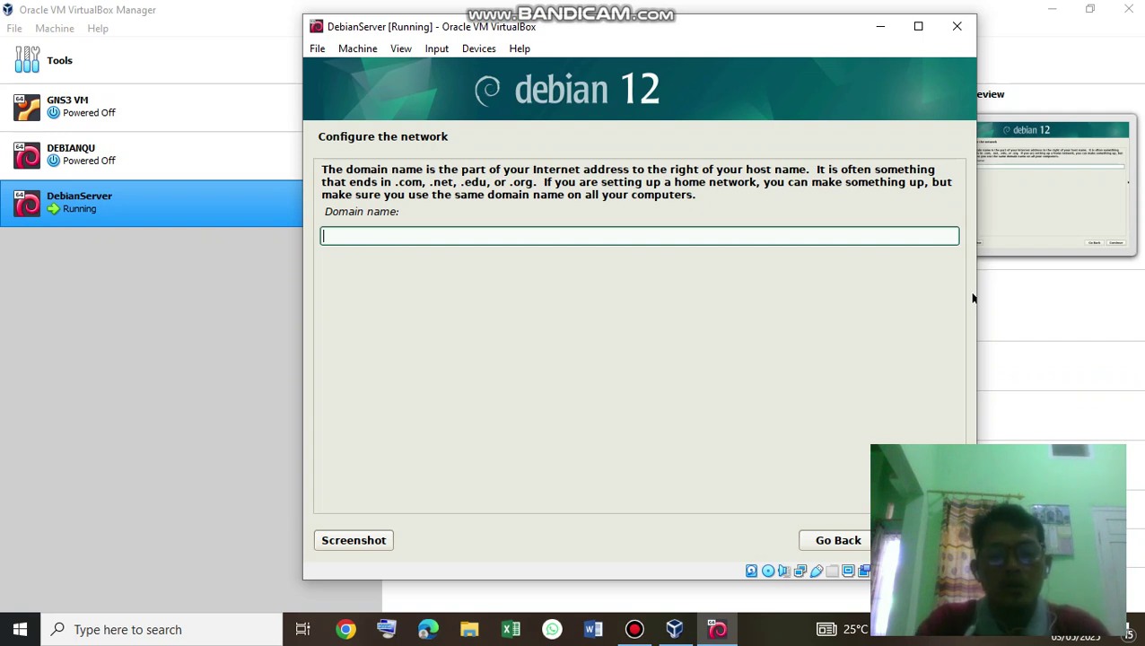
pyautogui.write('debia')
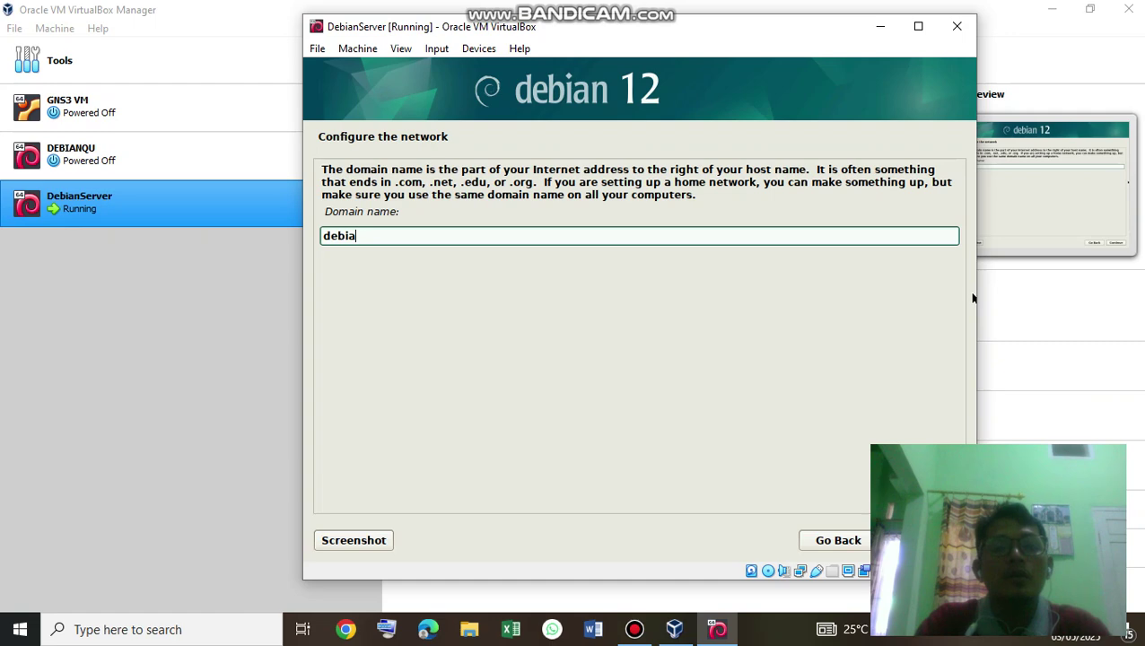
pyautogui.write('ntk')
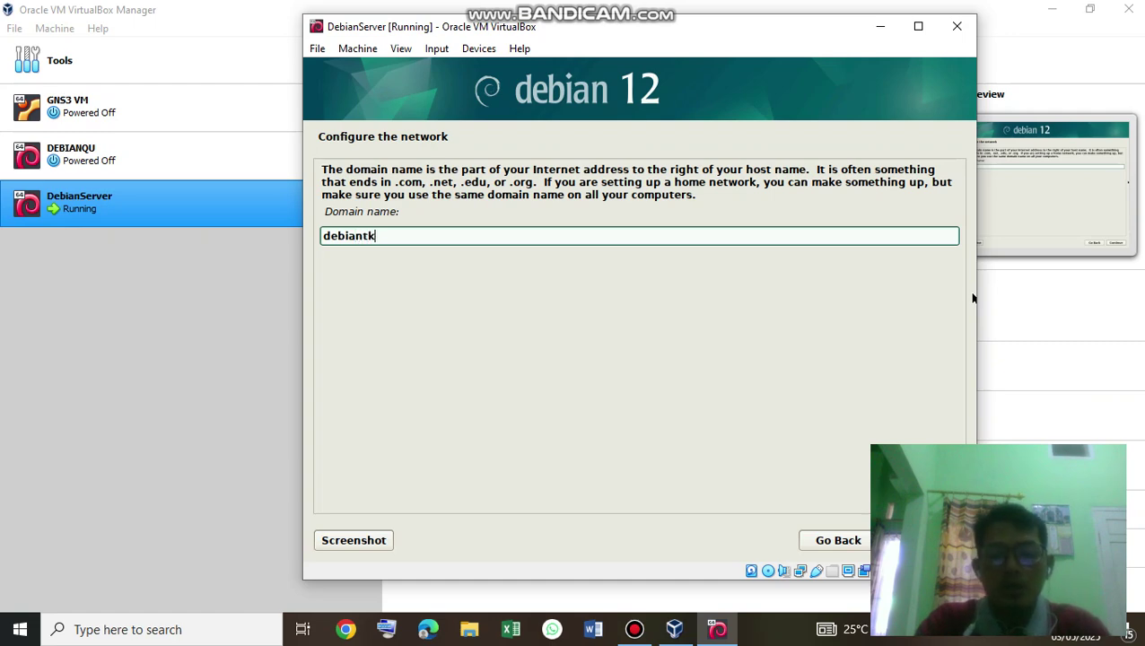
pyautogui.write('j.net')
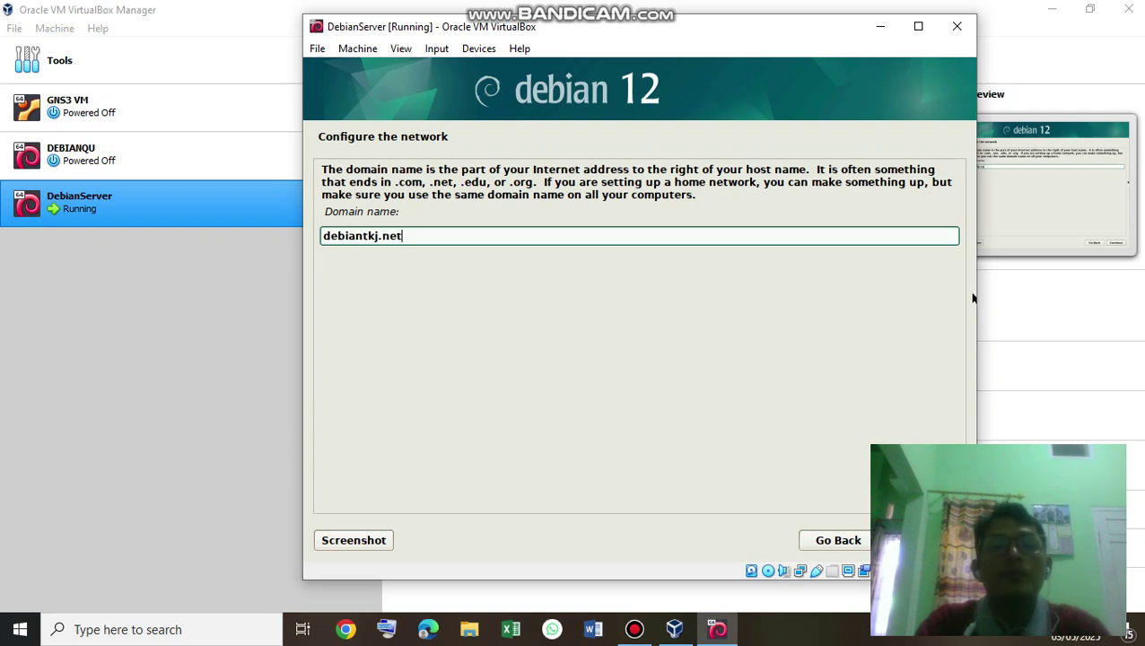
pyautogui.press('Return')
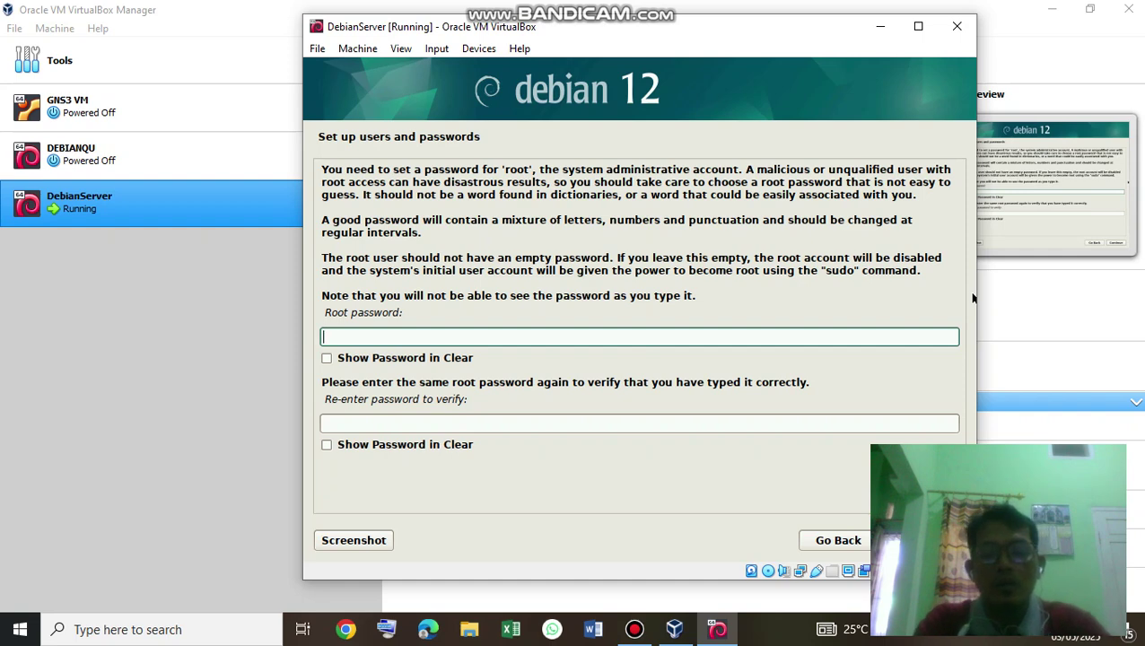
# Enter the root password and a confirmation that does not match it.
pyautogui.write('*******')
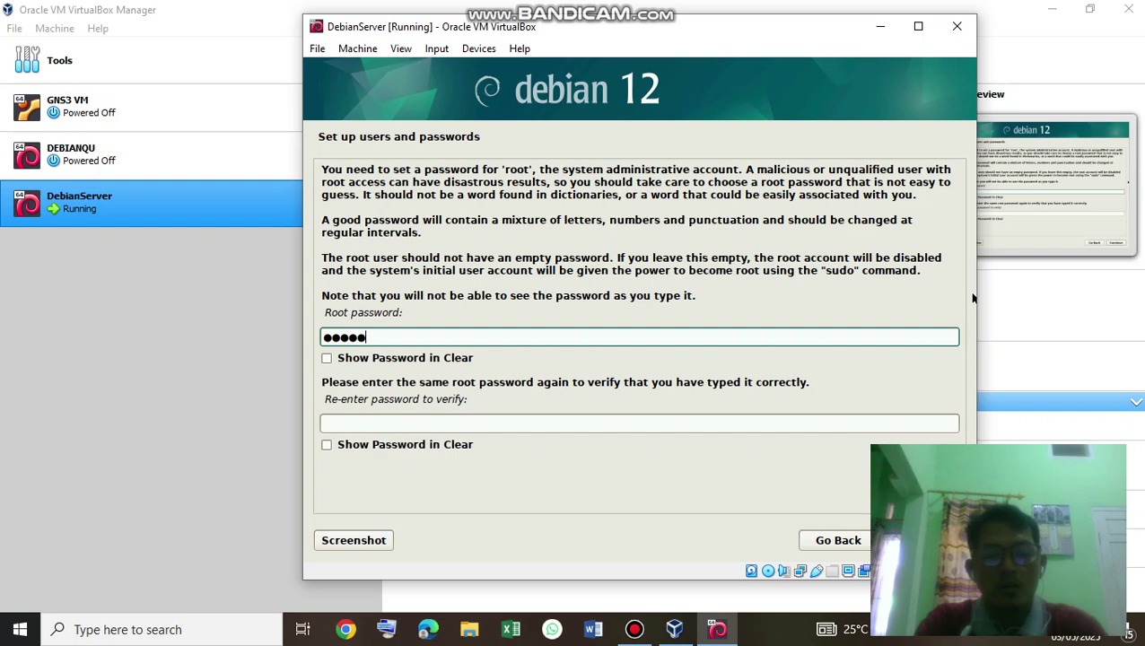
pyautogui.write('*****')
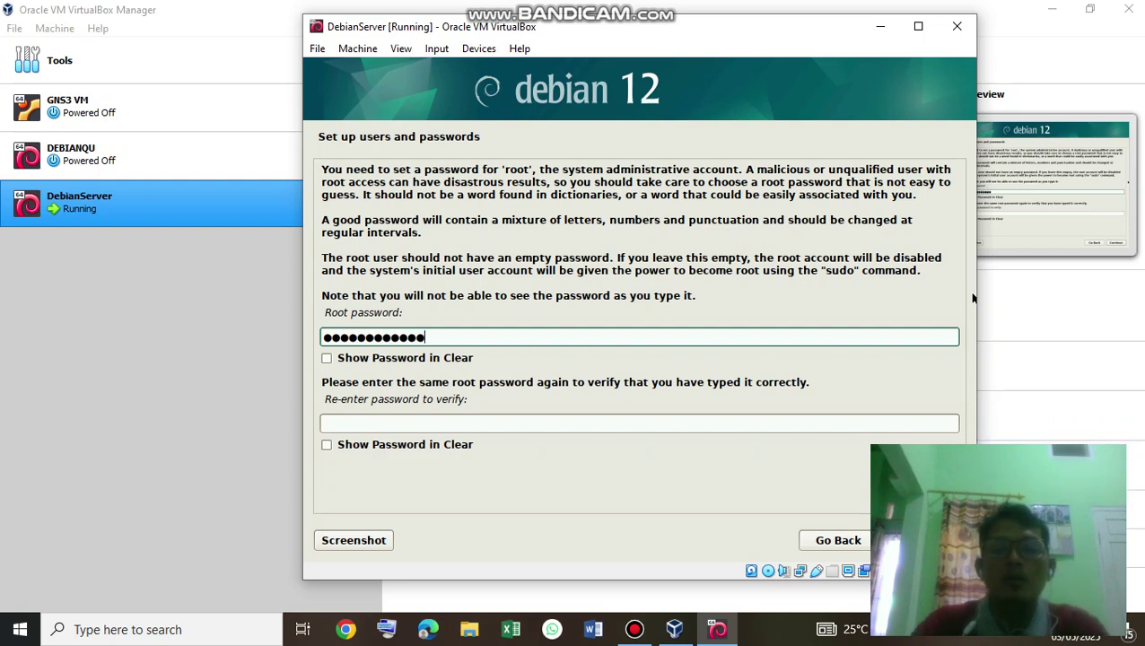
pyautogui.press('Tab')
pyautogui.press('Tab')
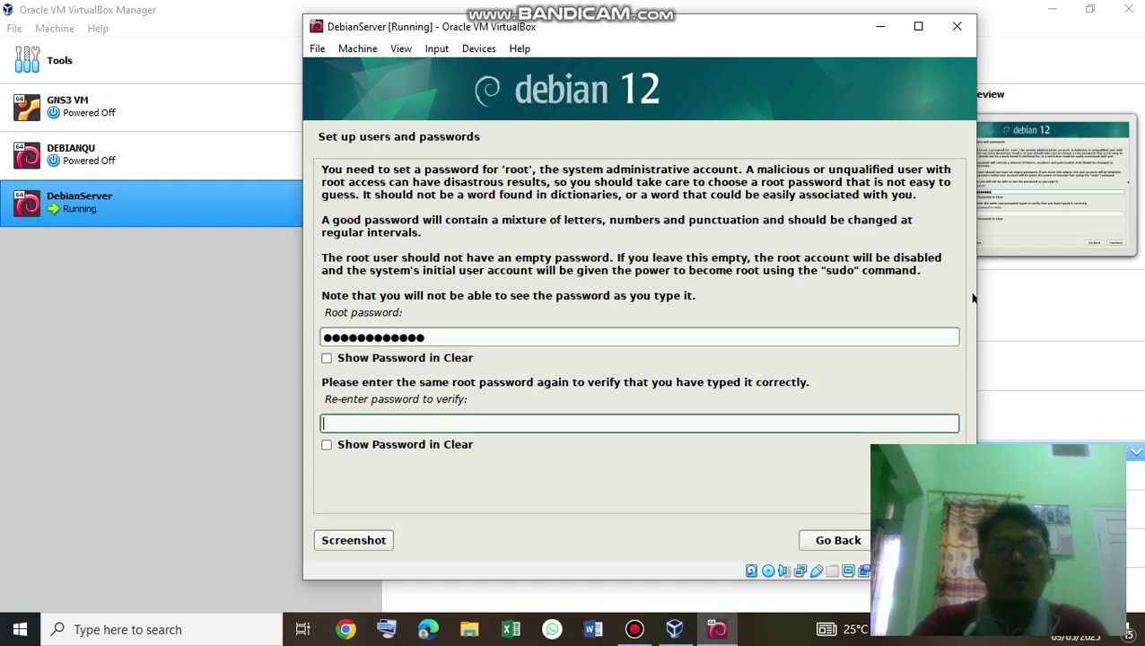
pyautogui.write('*****')
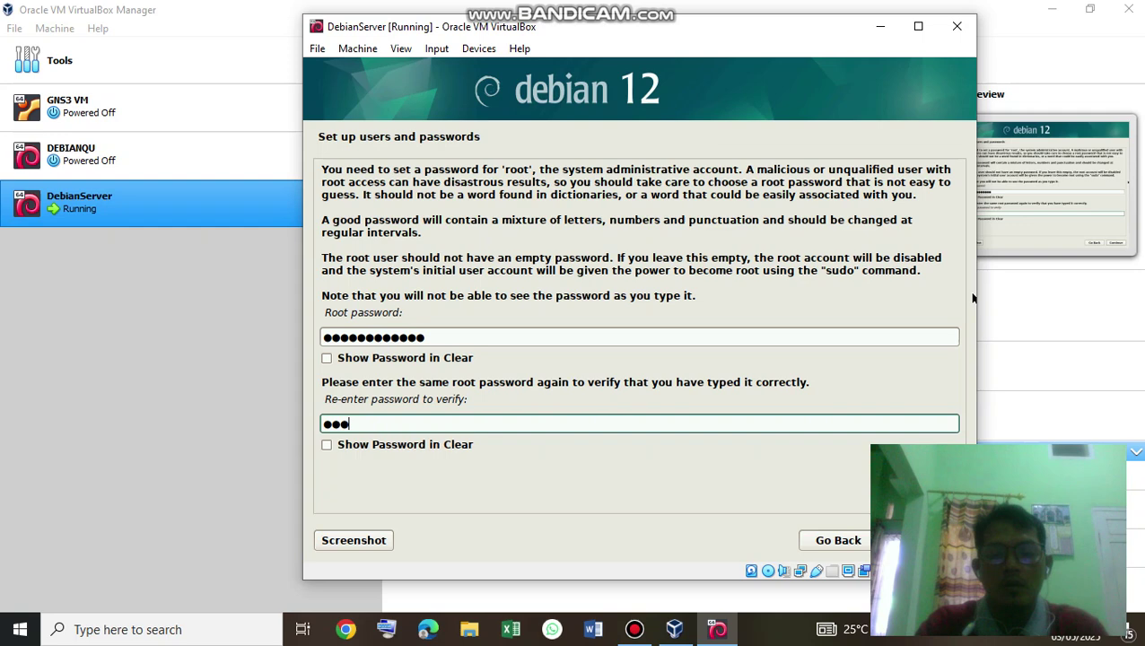
pyautogui.write('*******')
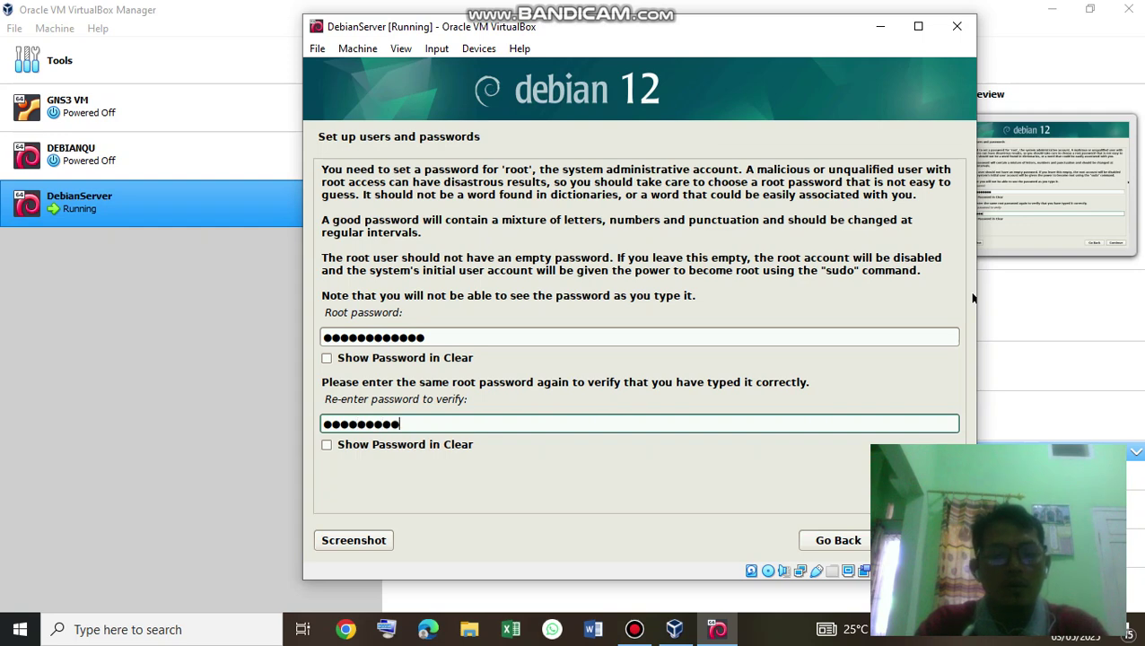
pyautogui.write('**')
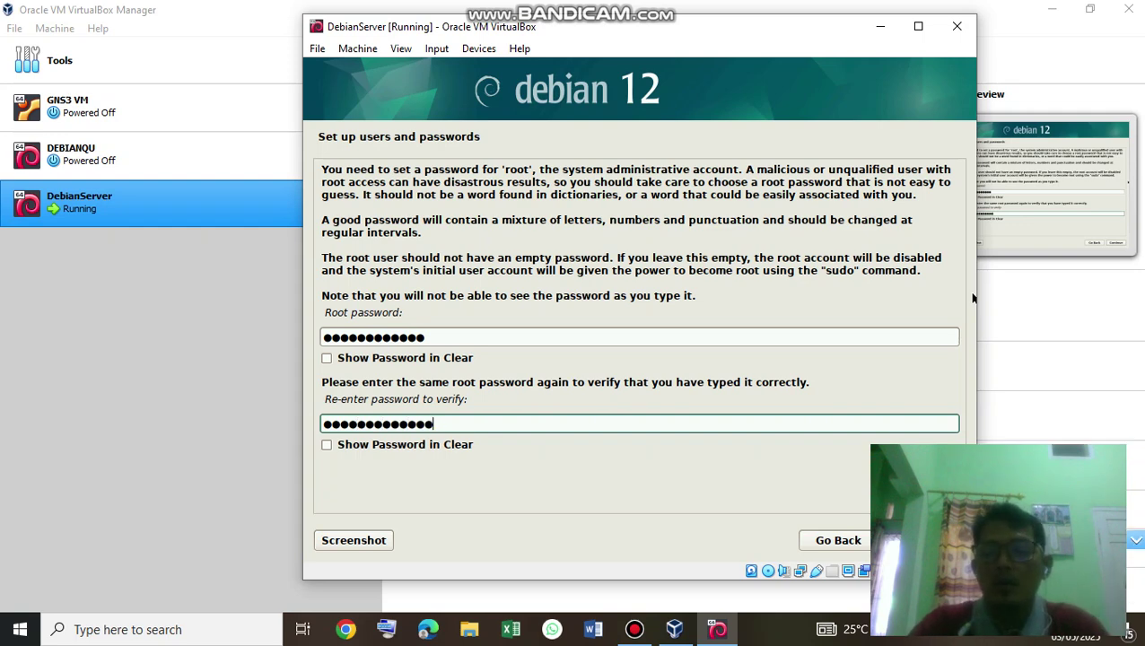
pyautogui.press('Return')
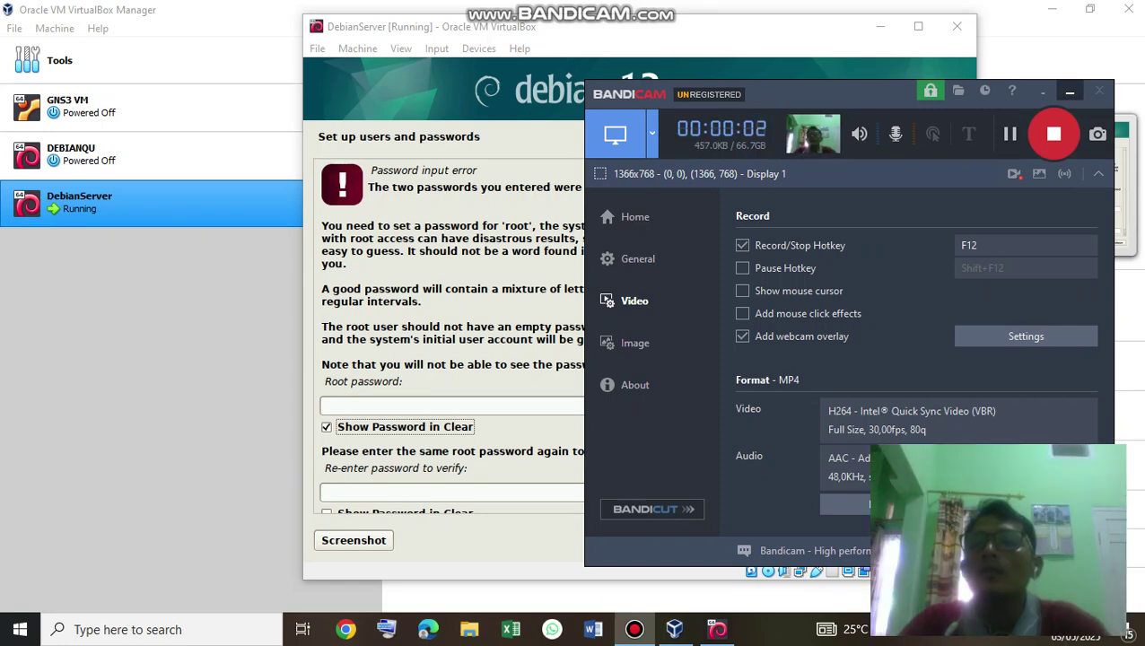
# Retype the root password in both fields, shown in clear, so they match.
pyautogui.click(1070, 93)
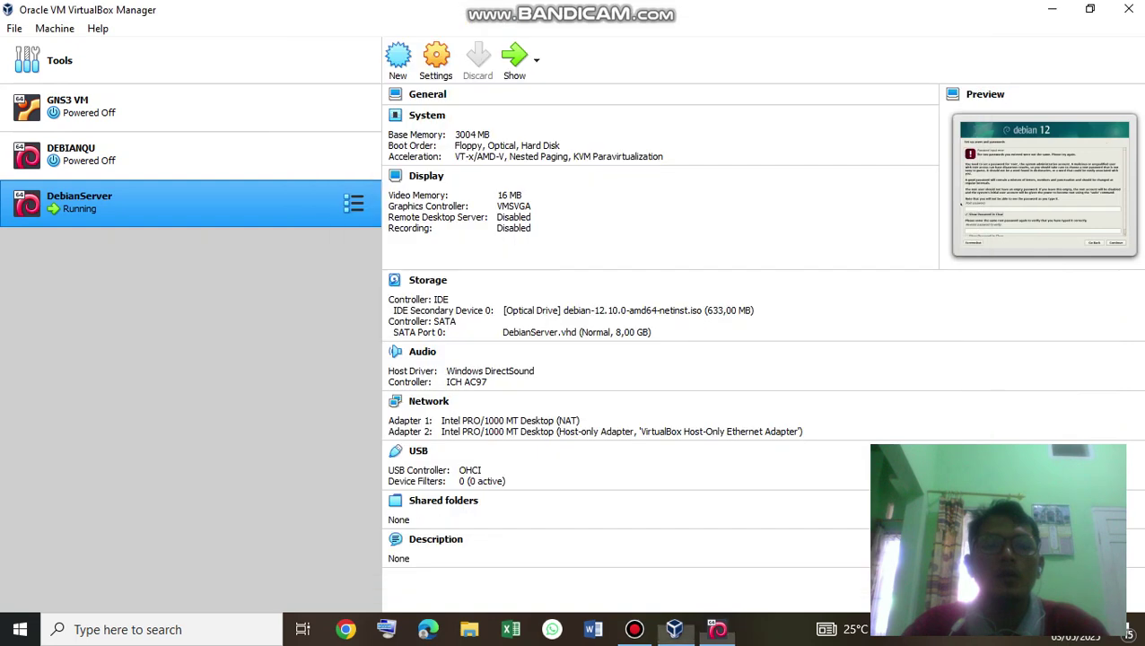
pyautogui.click(881, 27)
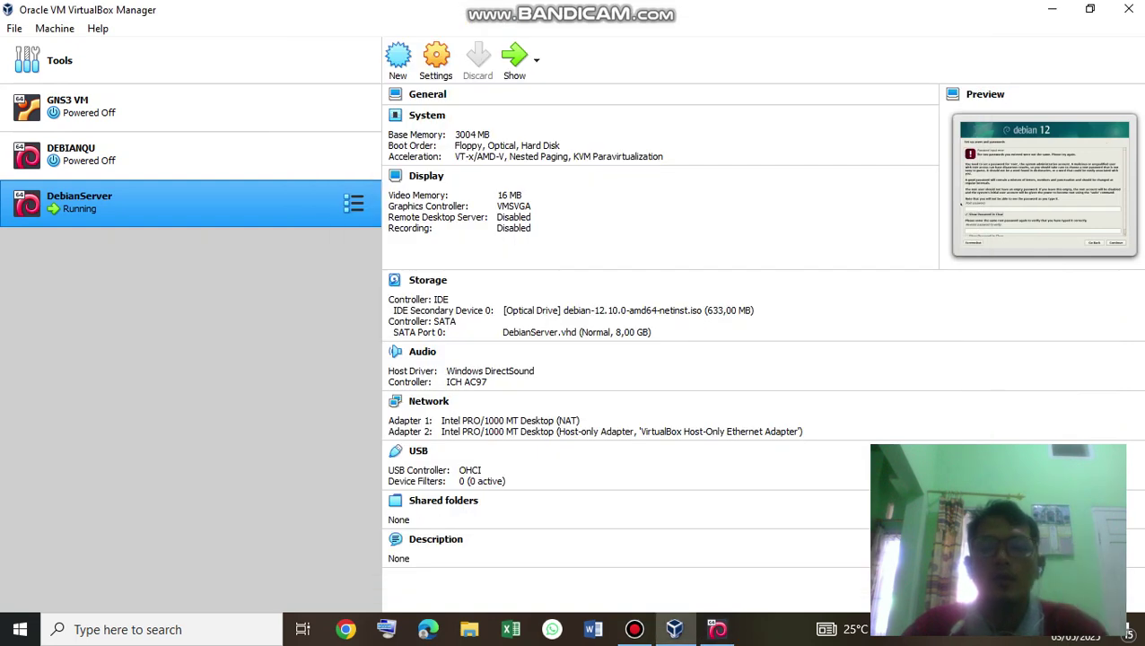
pyautogui.click(717, 630)
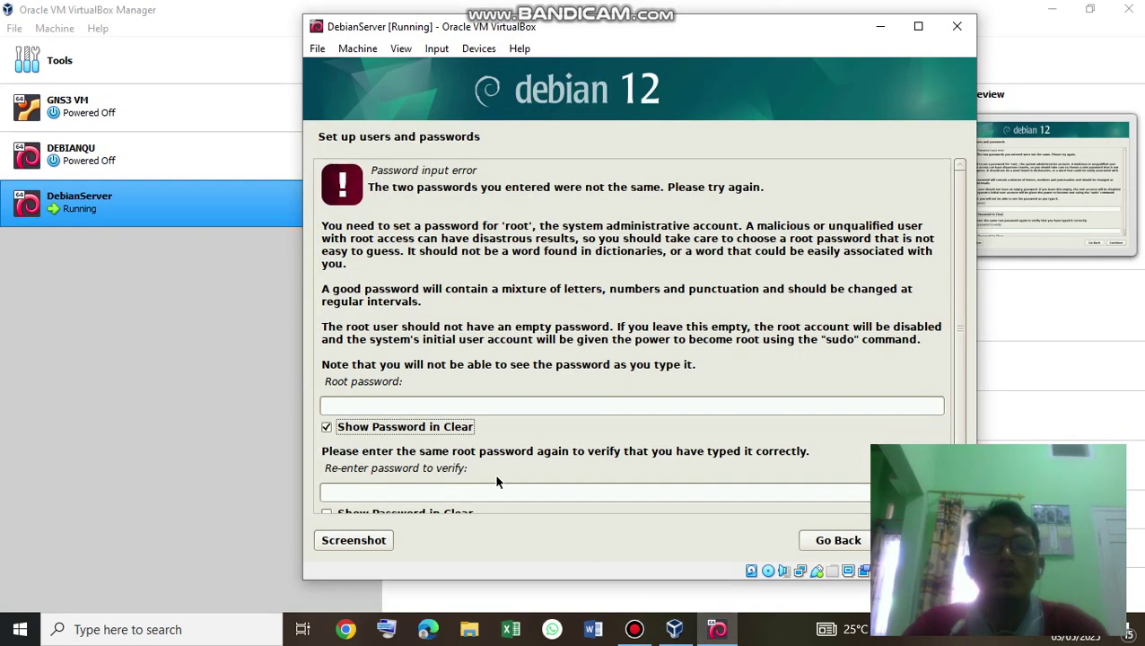
pyautogui.click(403, 401)
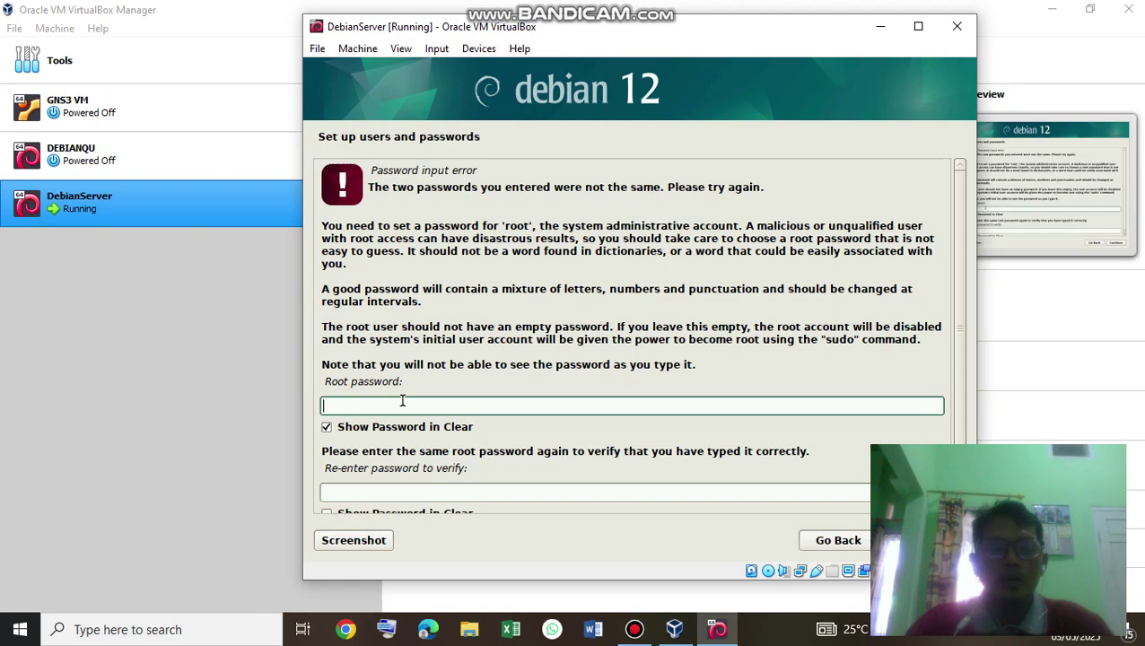
pyautogui.write('tutorial12345')
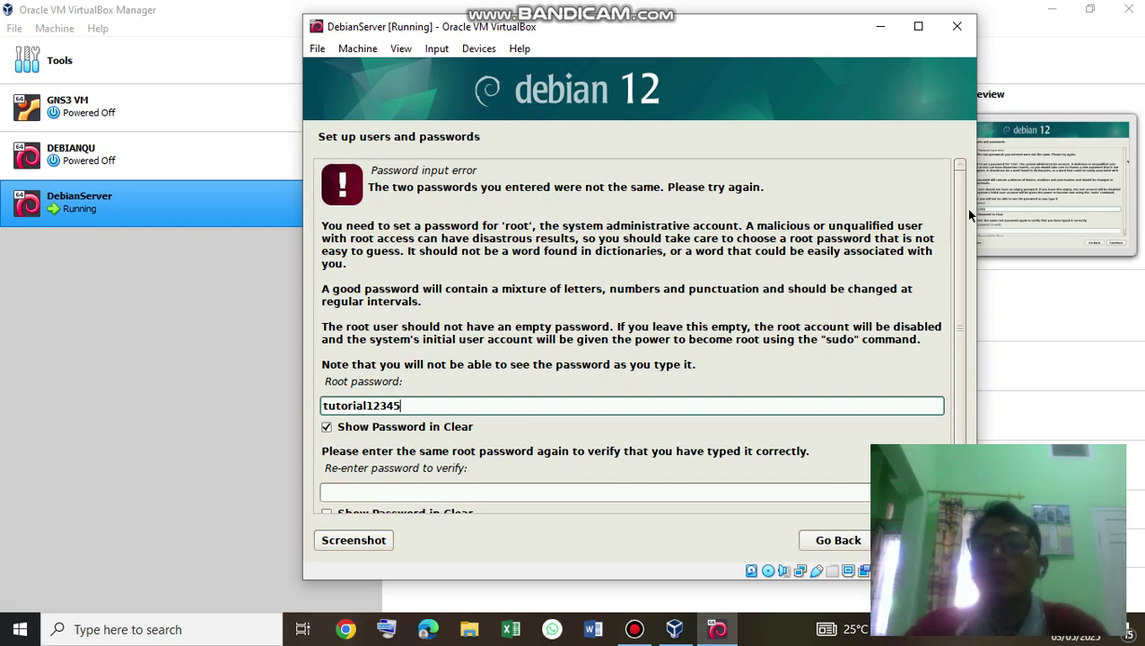
pyautogui.moveTo(957, 209); pyautogui.dragTo(957, 239)
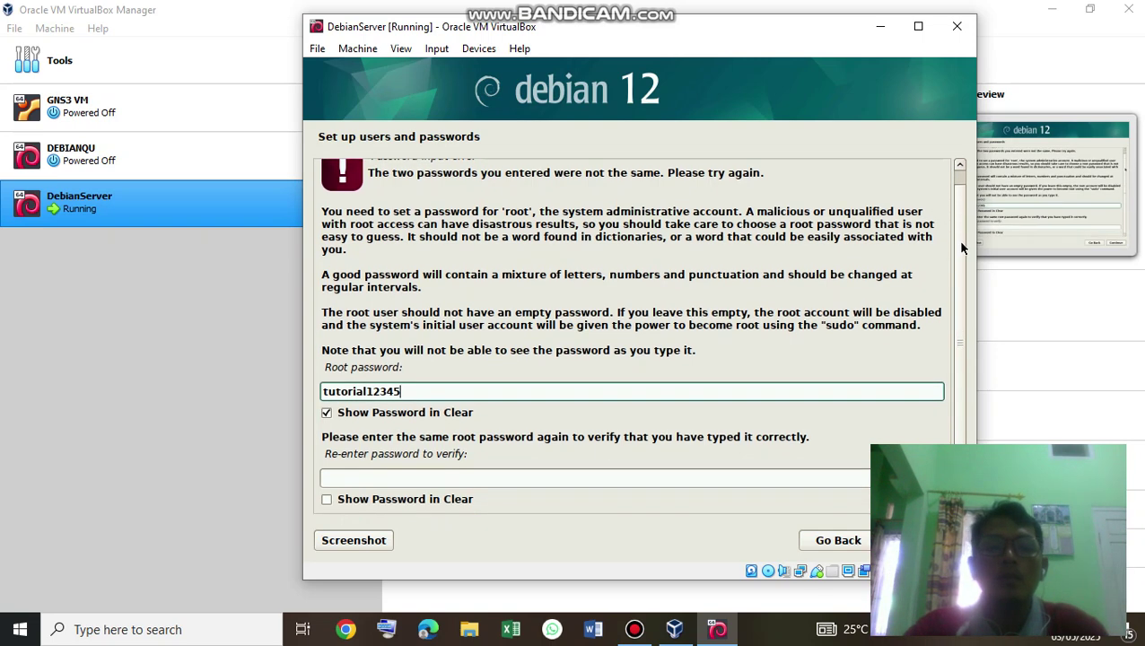
pyautogui.click(328, 500)
pyautogui.click(339, 475)
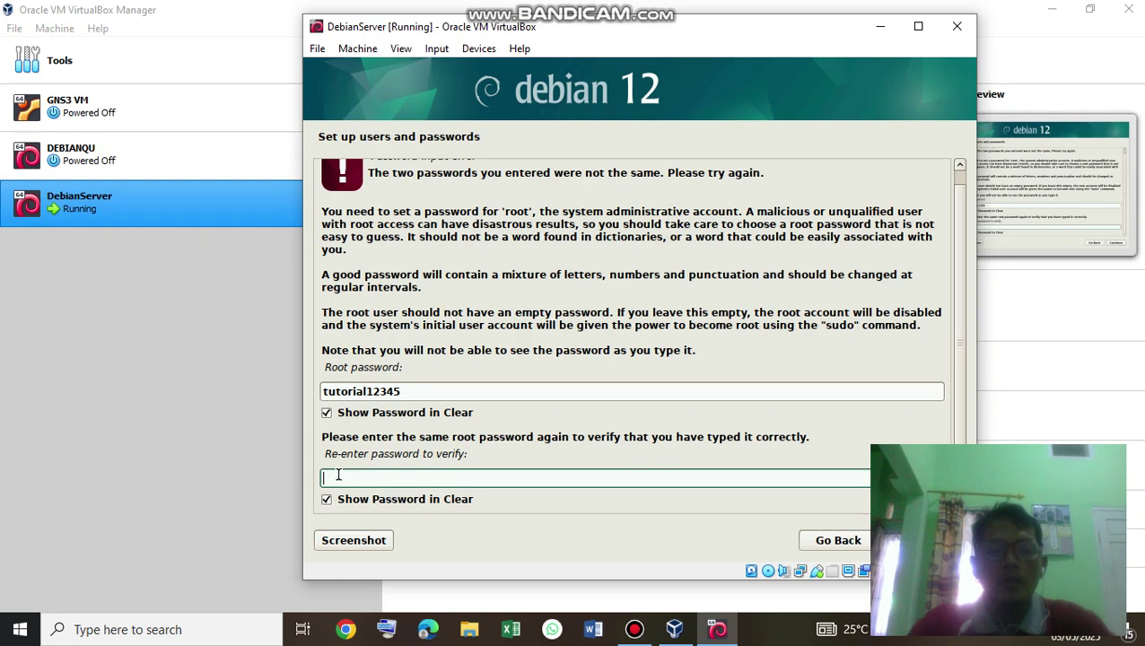
pyautogui.write('tutor')
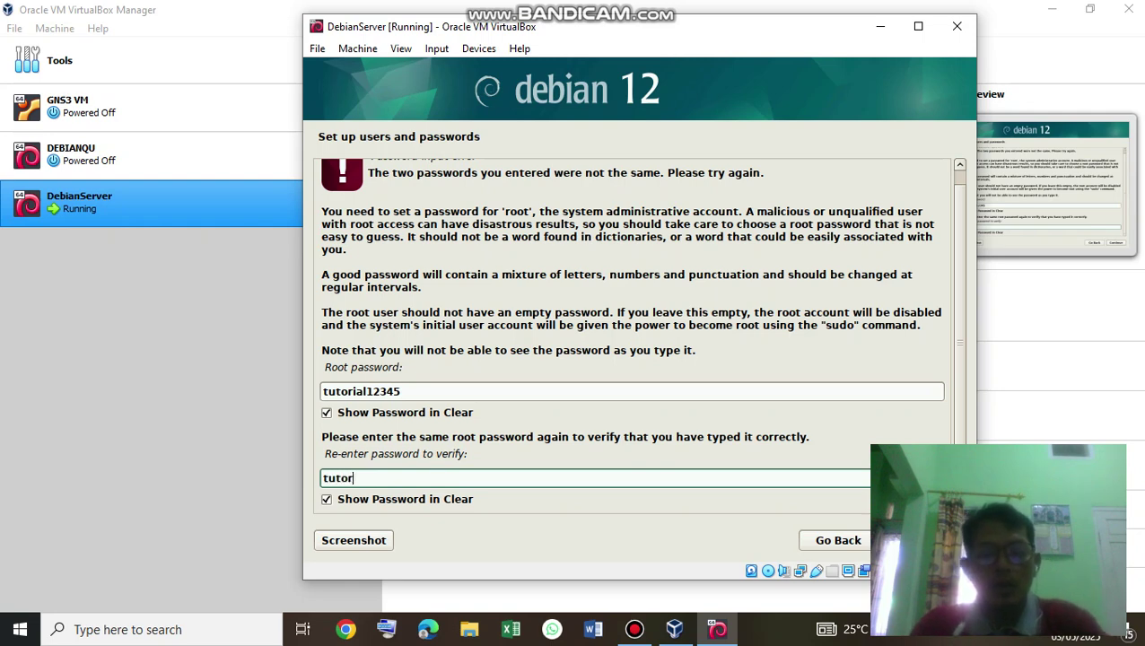
pyautogui.write('ial12345')
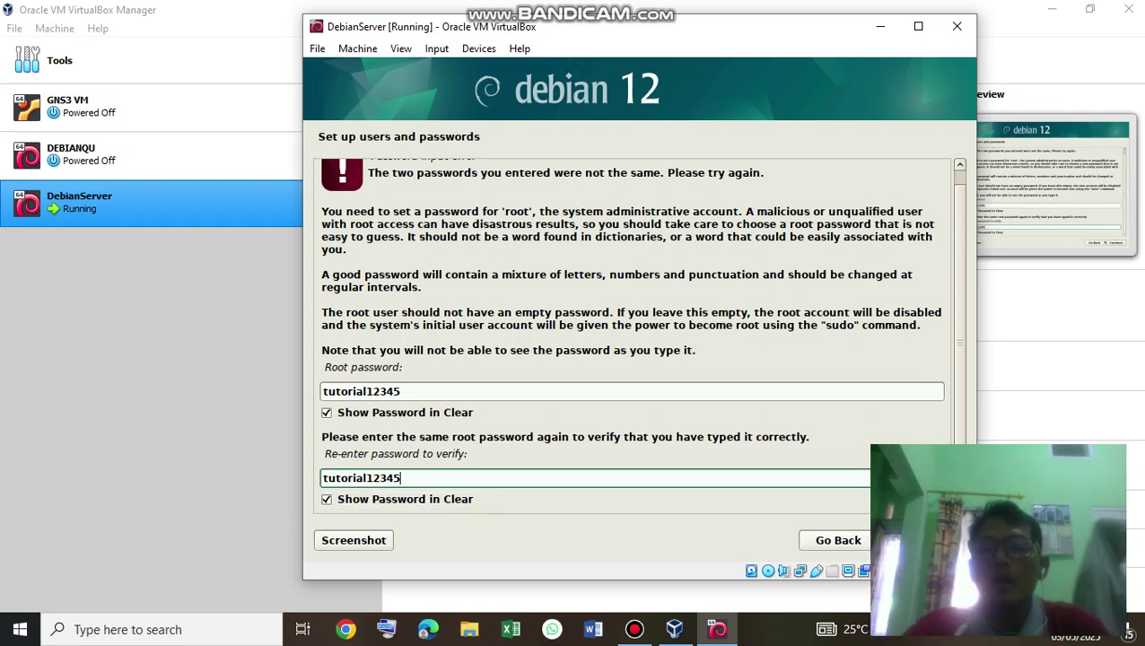
pyautogui.click(920, 540)
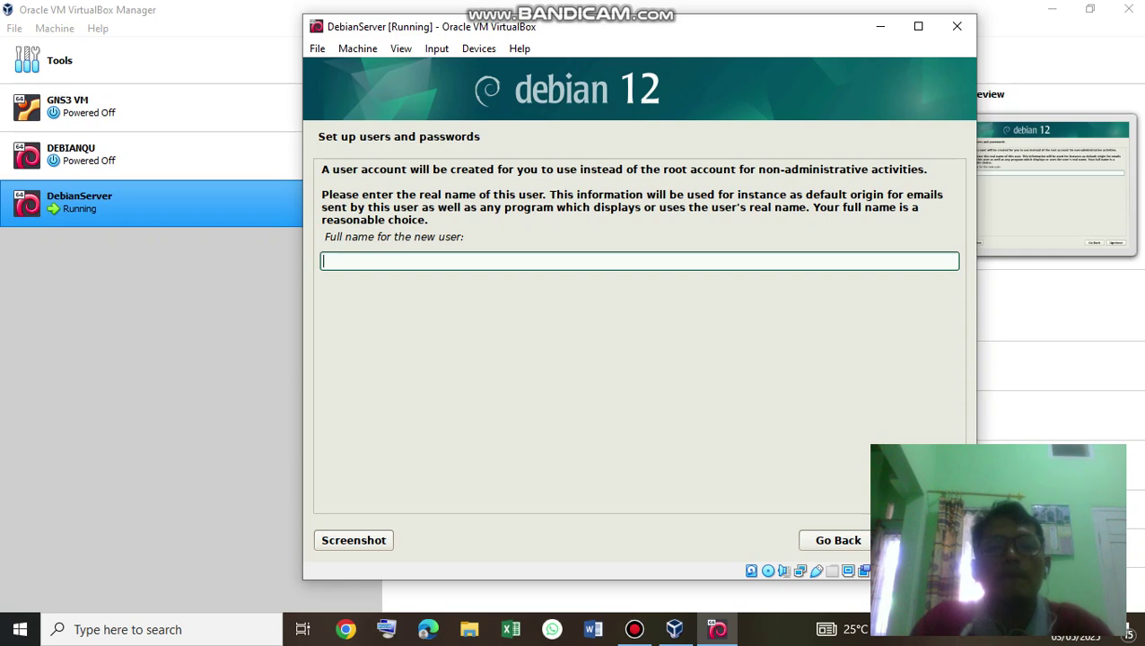
# Enter the new user's full name and accept the suggested username.
pyautogui.write('pa')
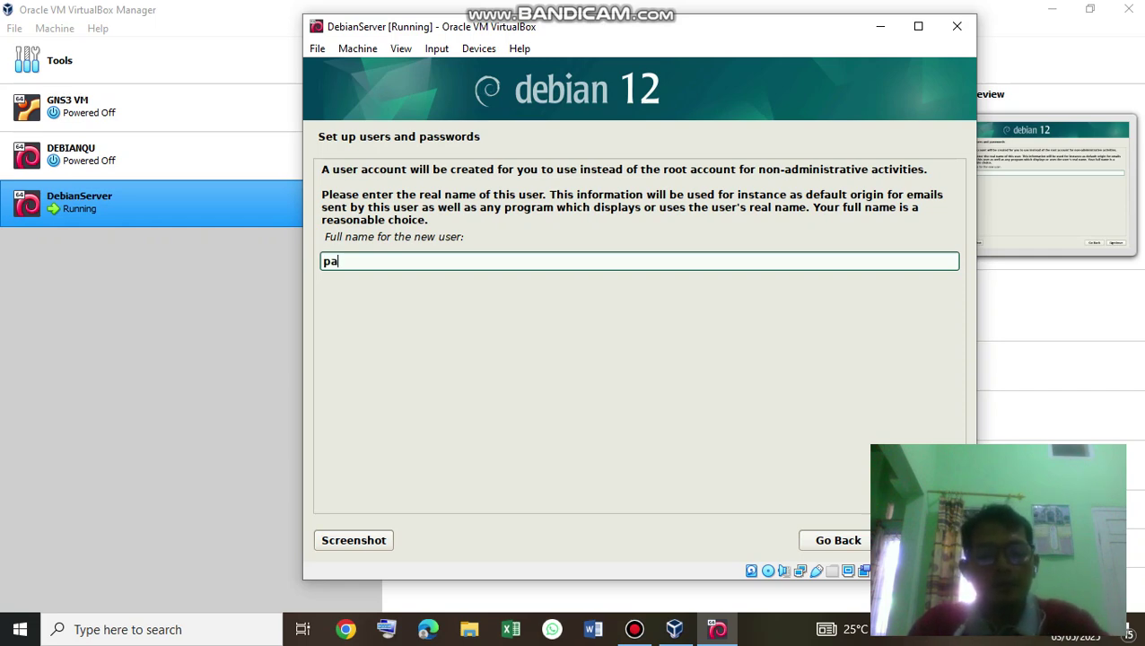
pyautogui.write('ksidi')
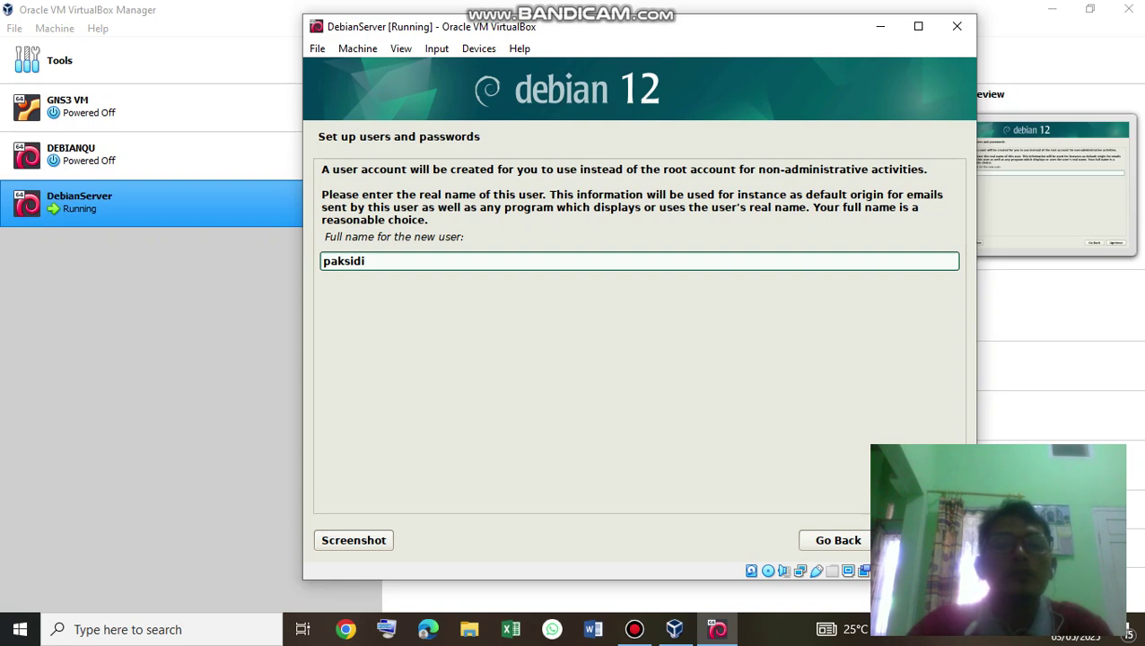
pyautogui.press('Return')
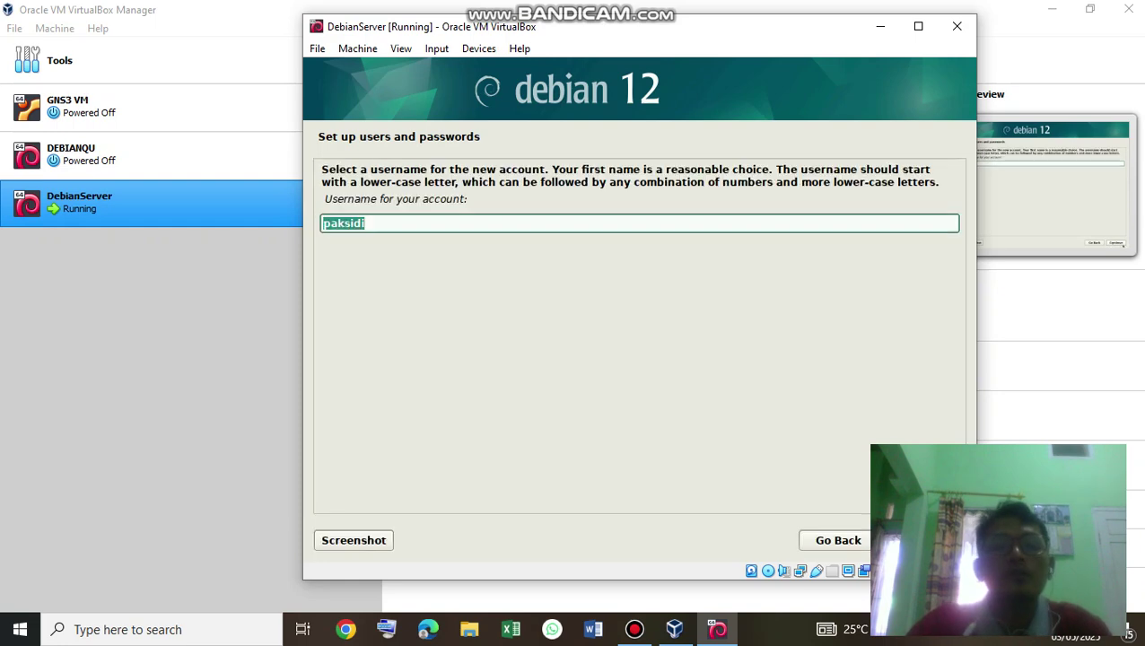
pyautogui.press('Return')
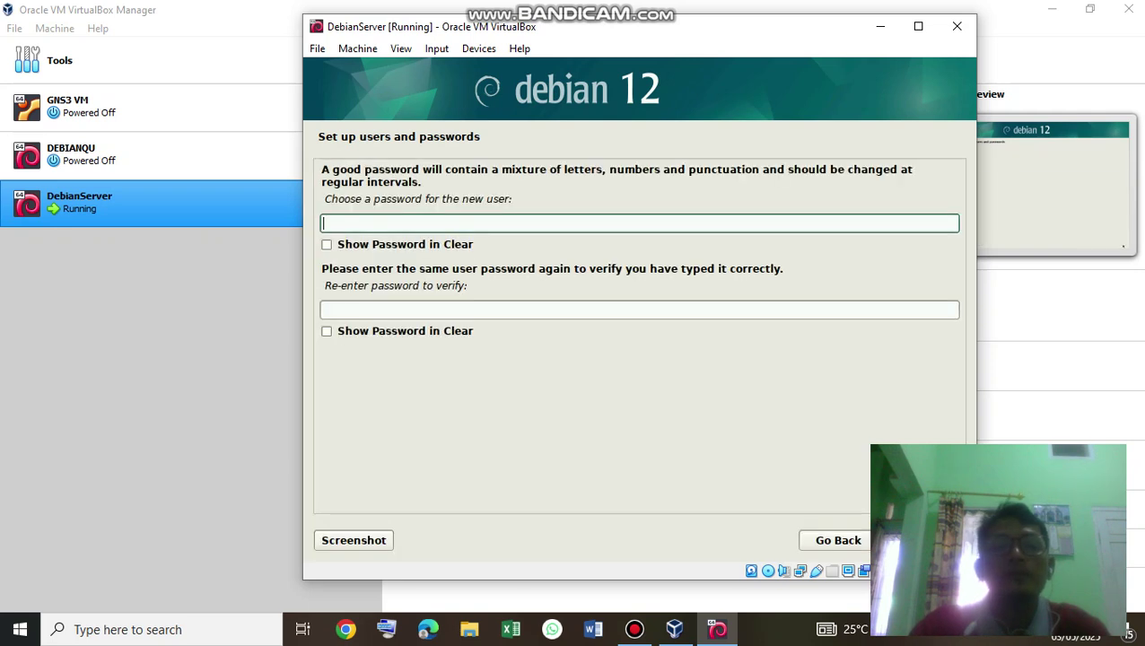
# Set the new user's password and a matching confirmation, both shown in clear.
pyautogui.write('*****')
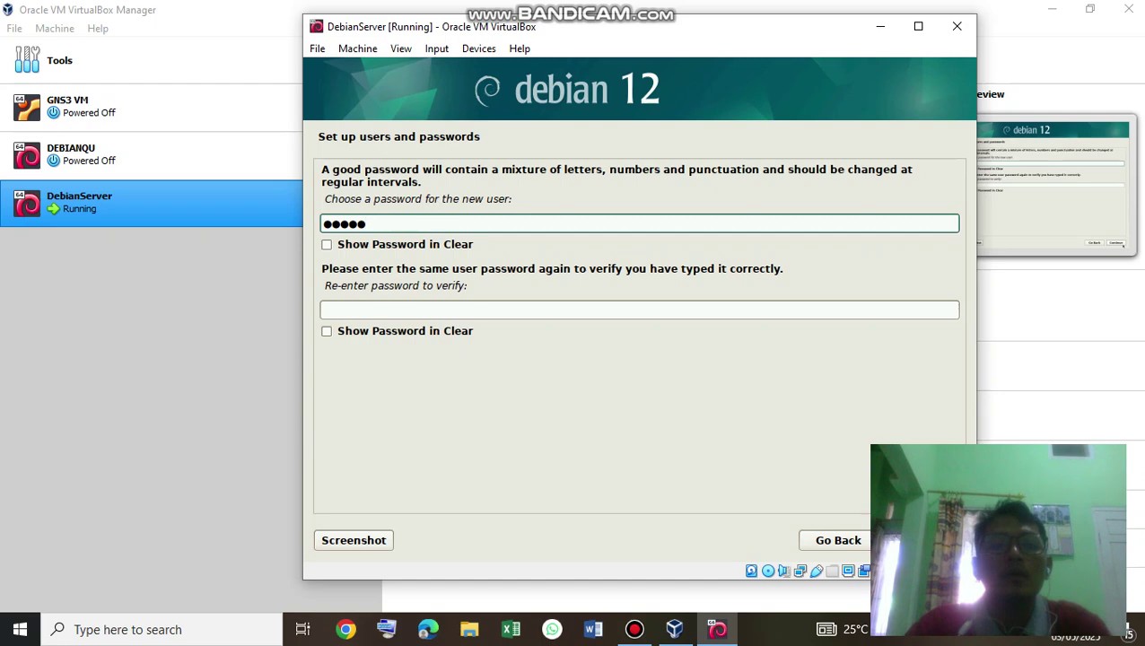
pyautogui.click(327, 244)
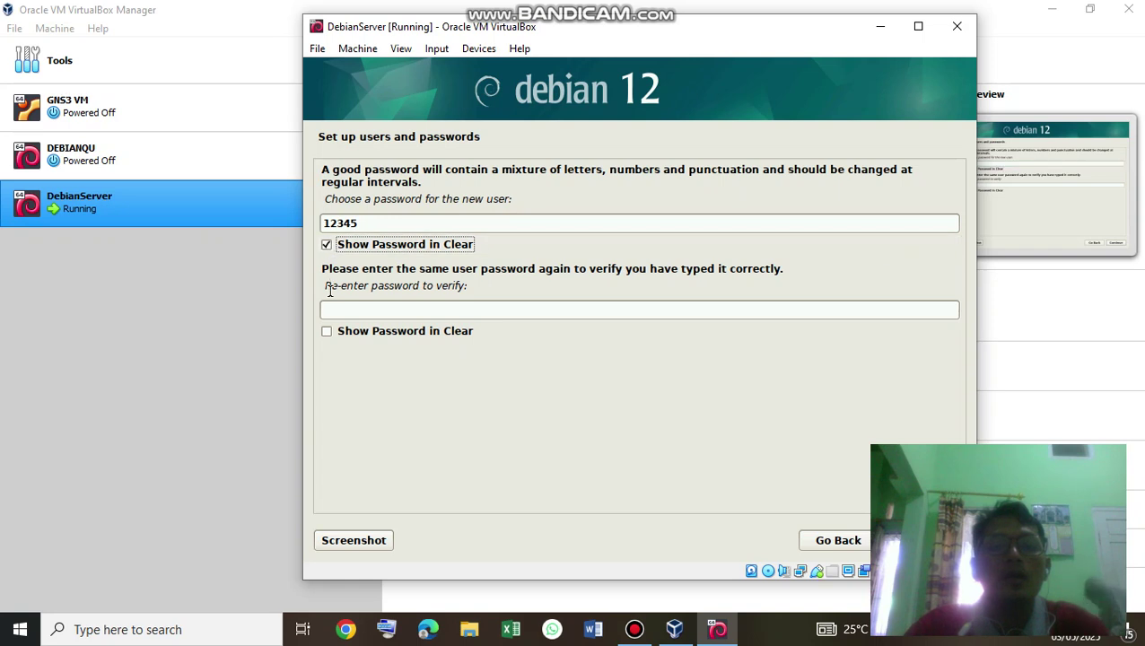
pyautogui.click(327, 330)
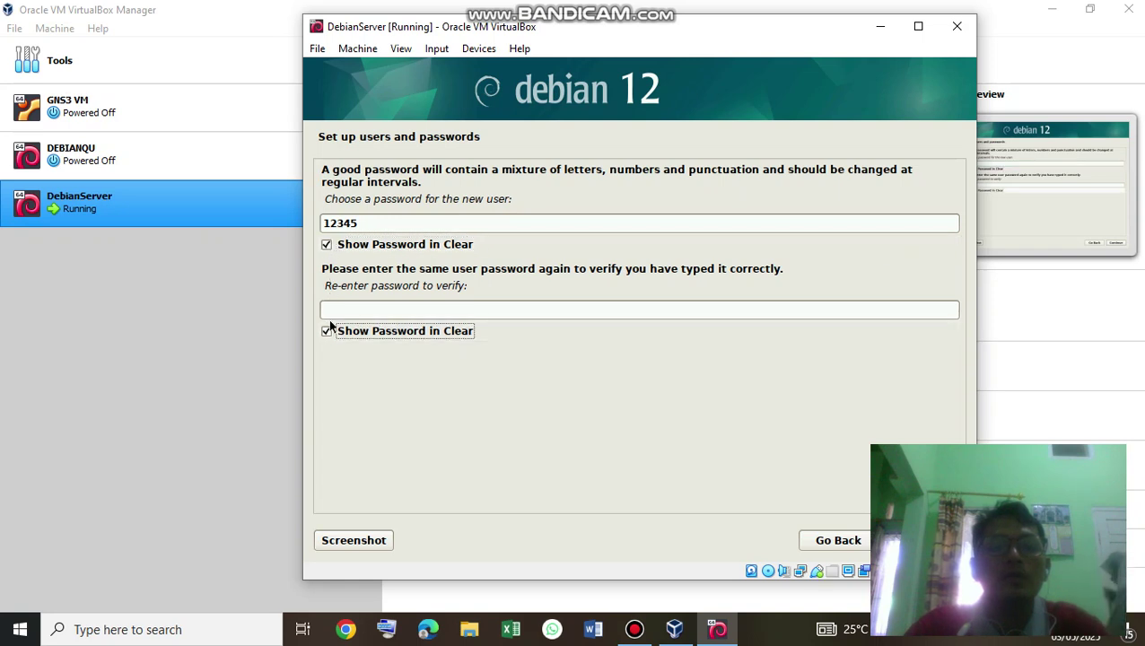
pyautogui.click(335, 310)
pyautogui.write('12')
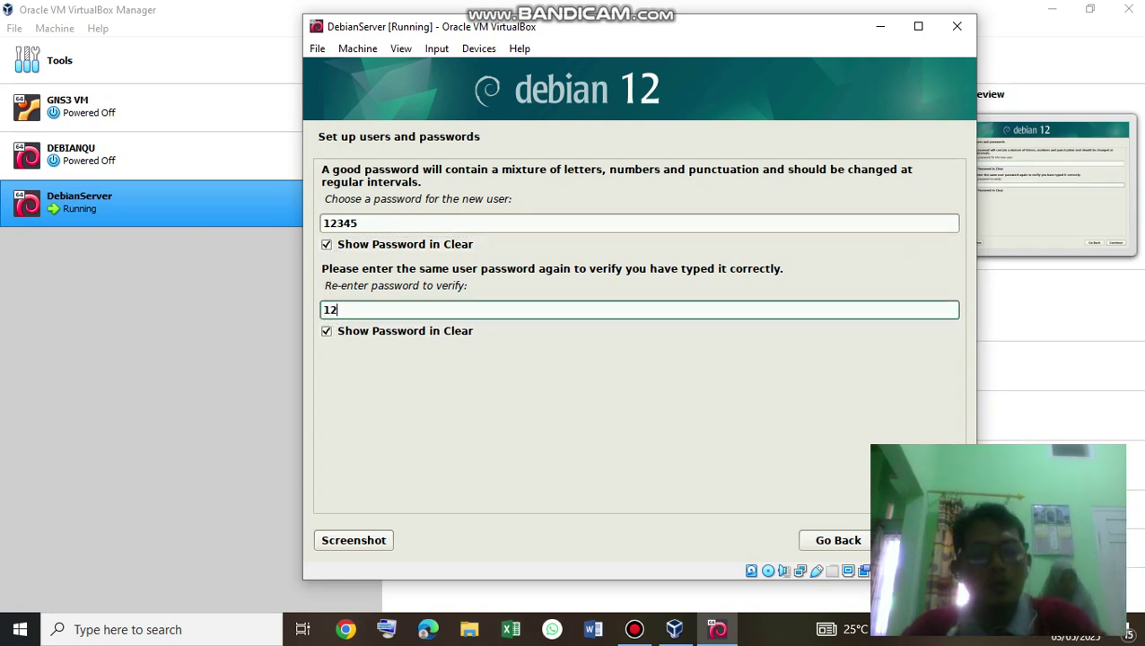
pyautogui.write('345')
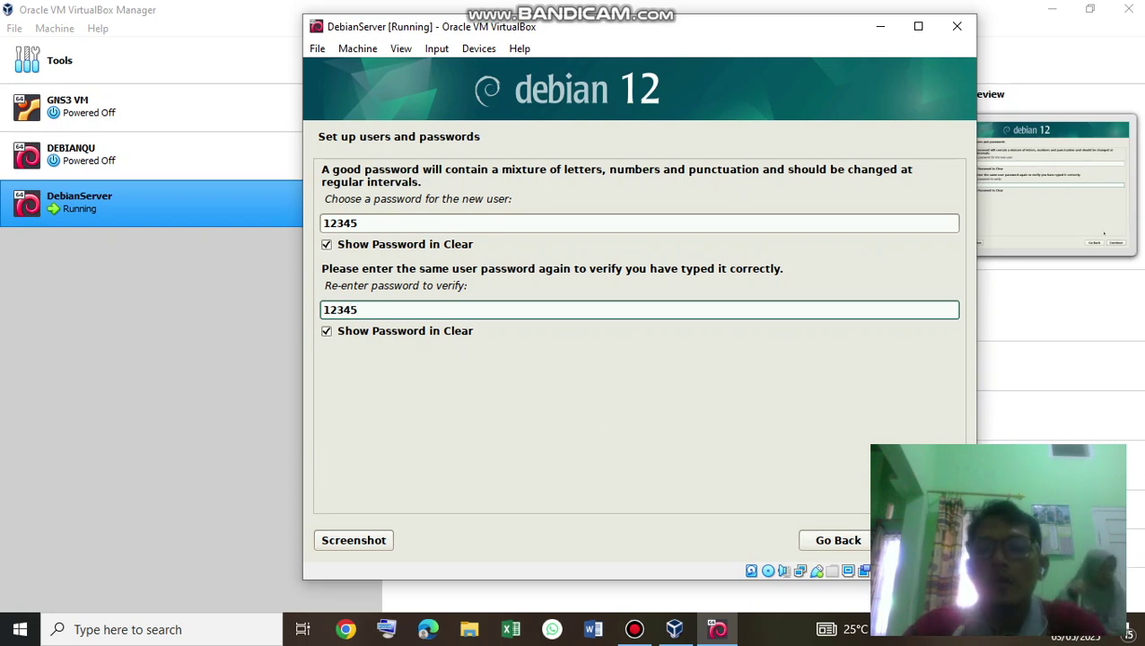
pyautogui.press('Return')
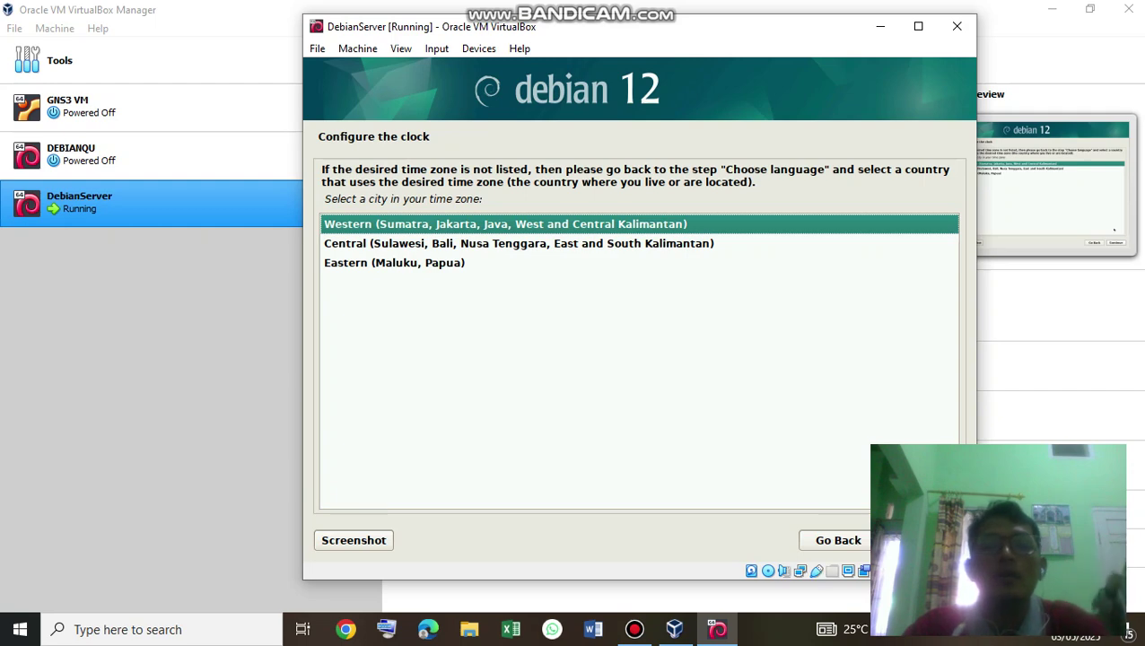
# Accept Western (Sumatra, Jakarta...) as the time zone.
pyautogui.press('Return')
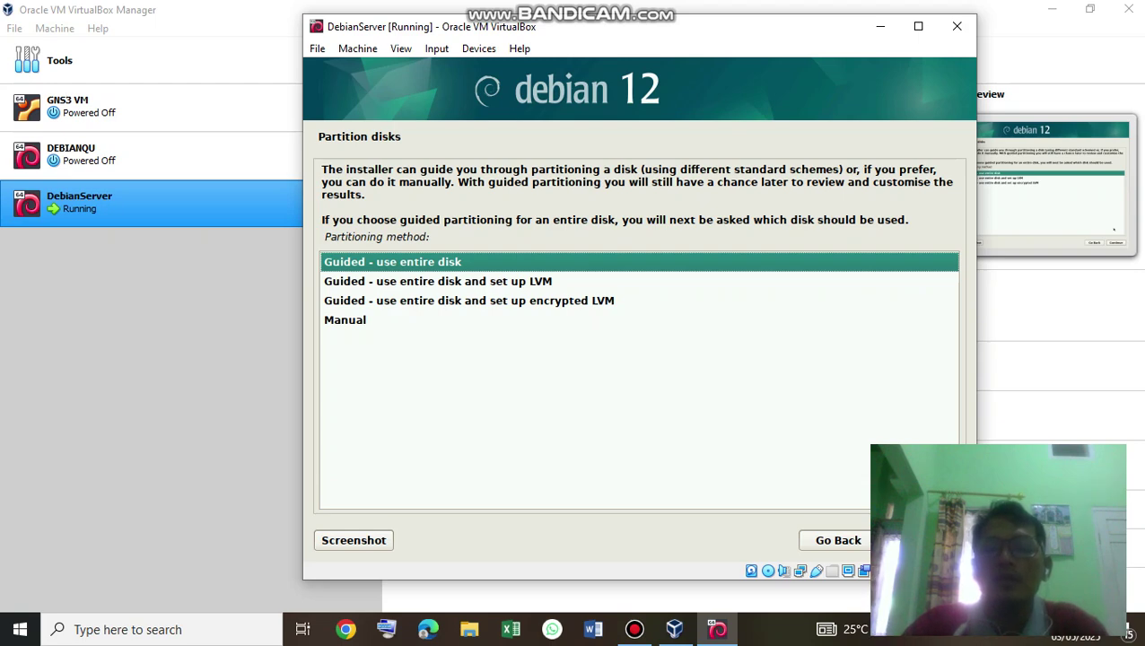
# Partition the 8.6 GB sda disk guided, all files in one partition, and write changes.
pyautogui.press('Return')
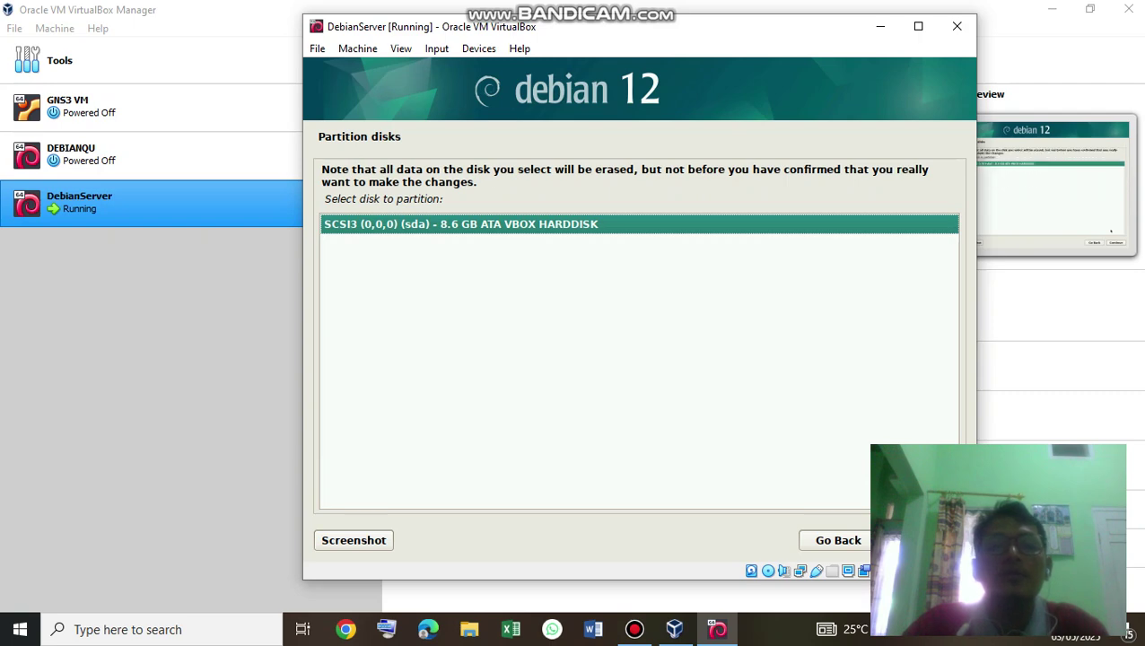
pyautogui.press('Return')
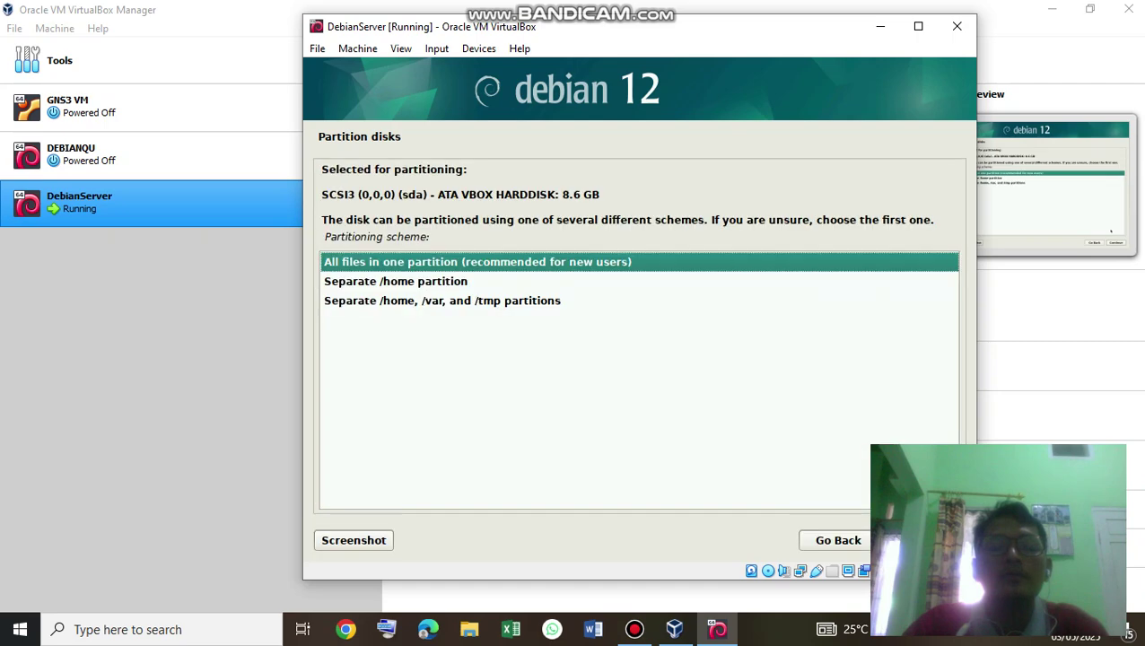
pyautogui.press('Return')
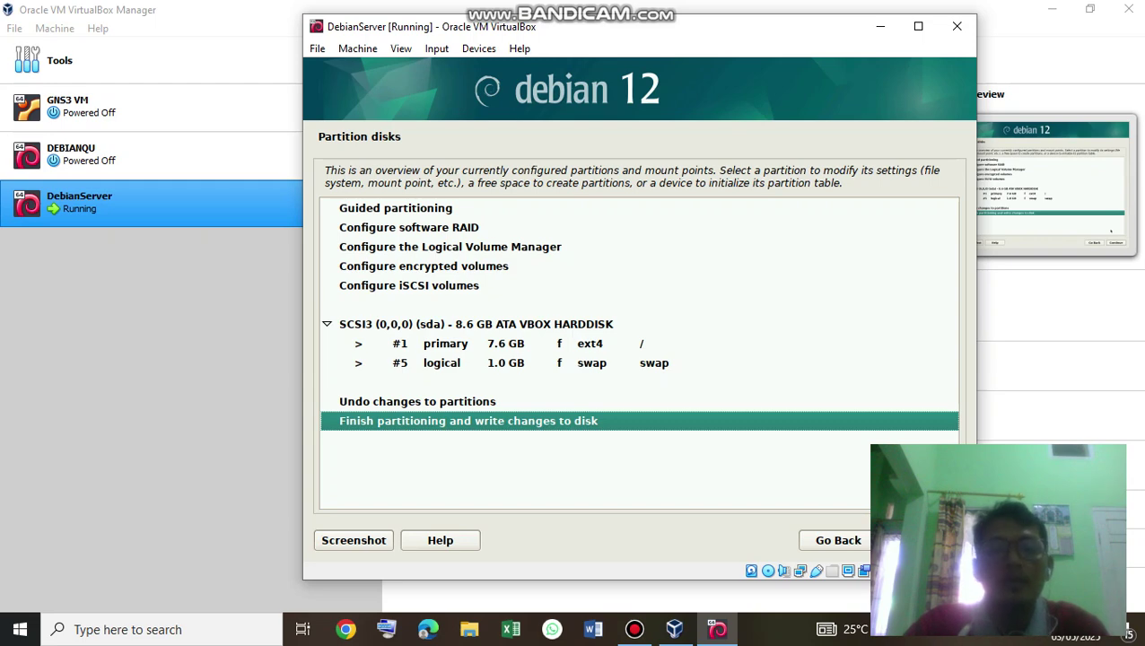
pyautogui.press('Return')
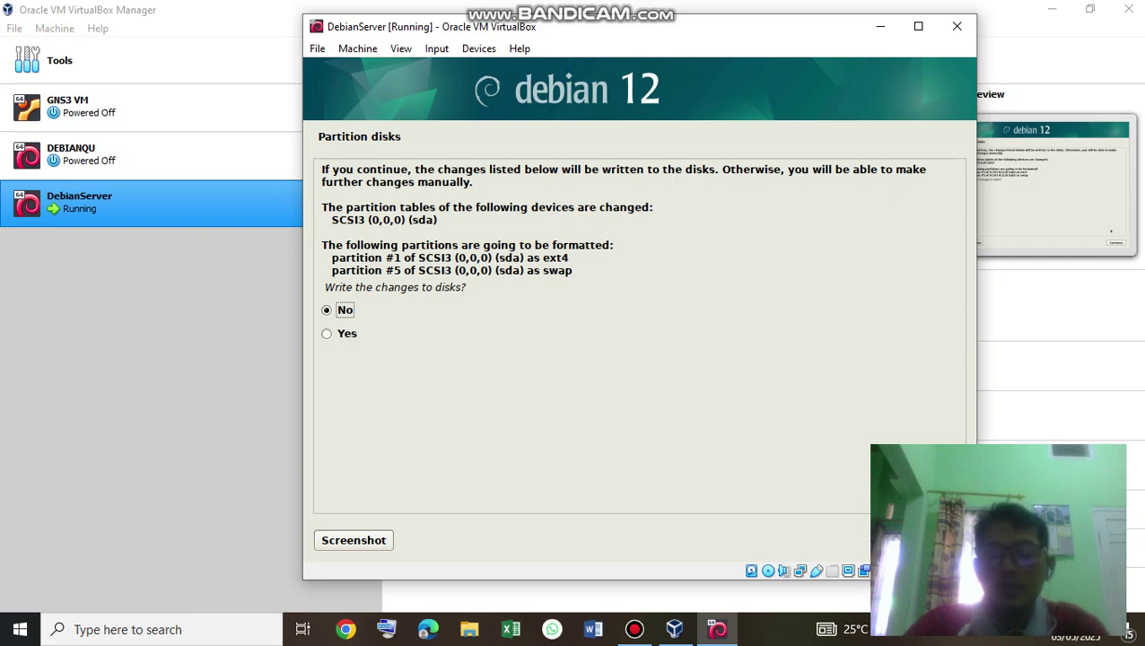
pyautogui.press('Down')
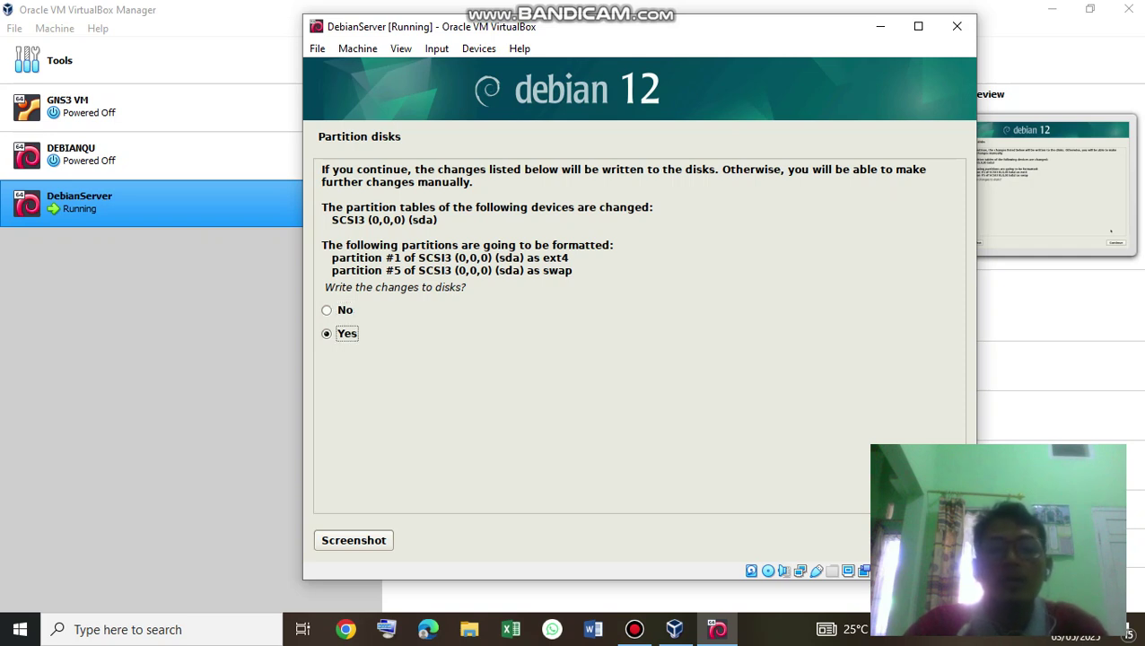
pyautogui.press('Return')
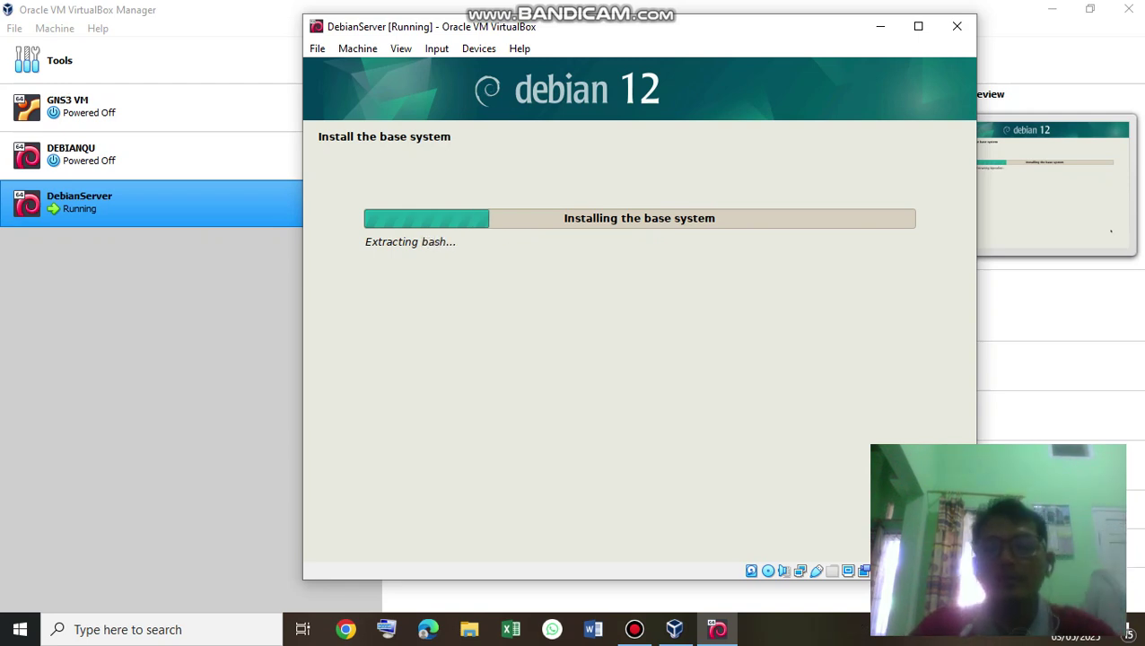
# Let the base system installation progress through package extraction.
pyautogui.moveTo(635, 629)
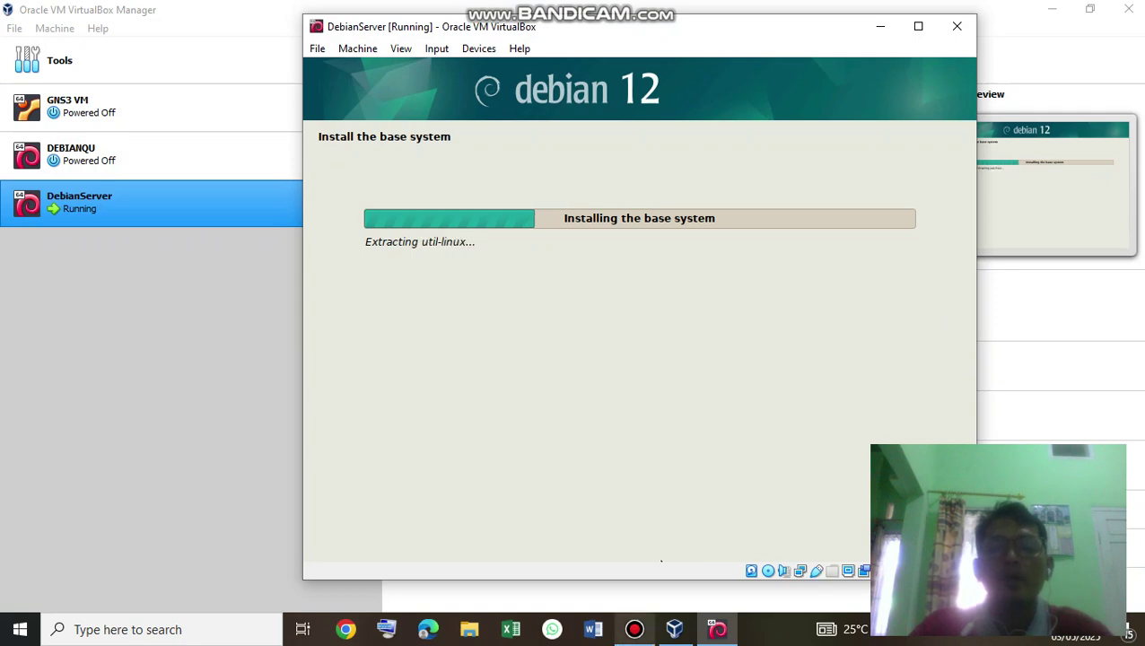
# Check the Bandicam recorder twice while the base system install finishes.
pyautogui.click(635, 629)
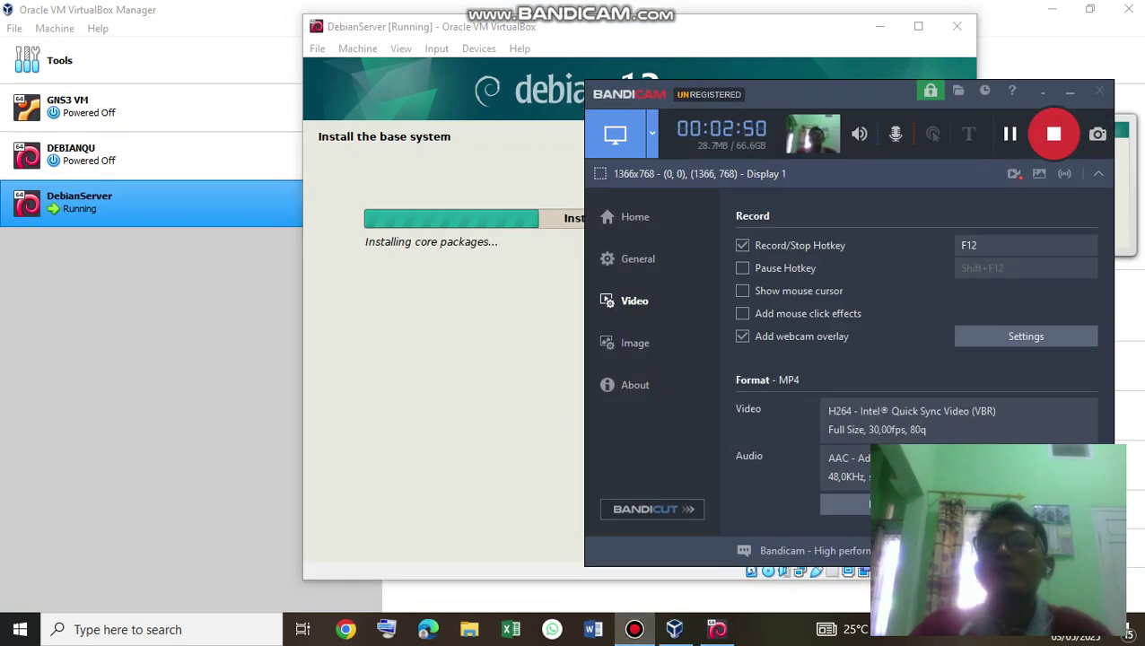
pyautogui.click(1070, 92)
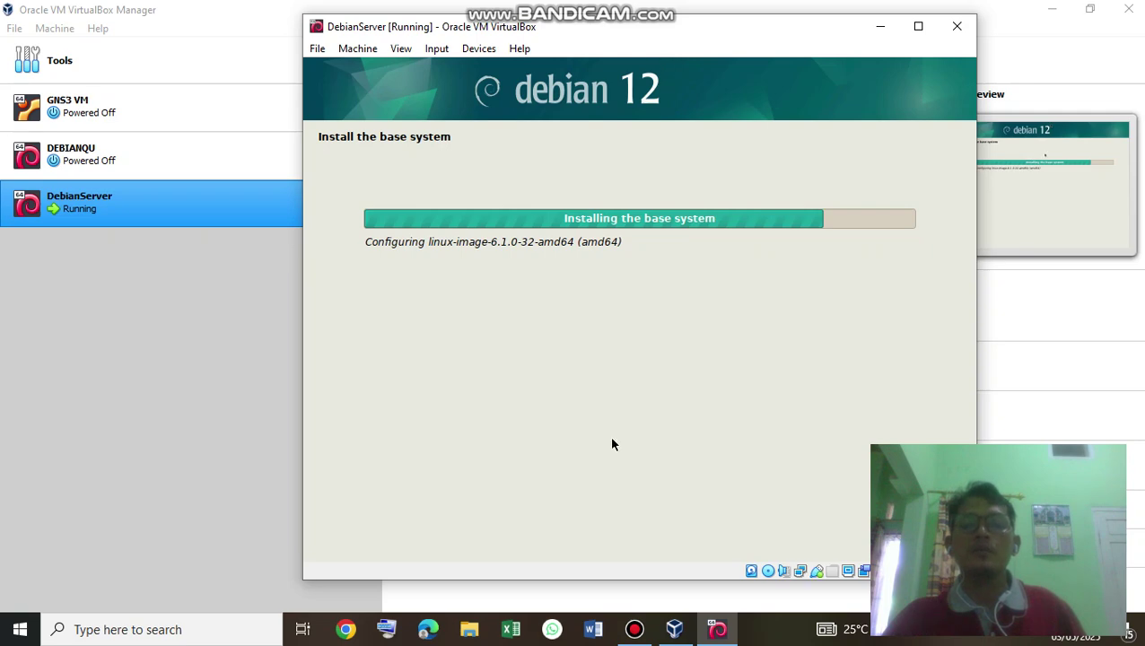
pyautogui.moveTo(635, 629)
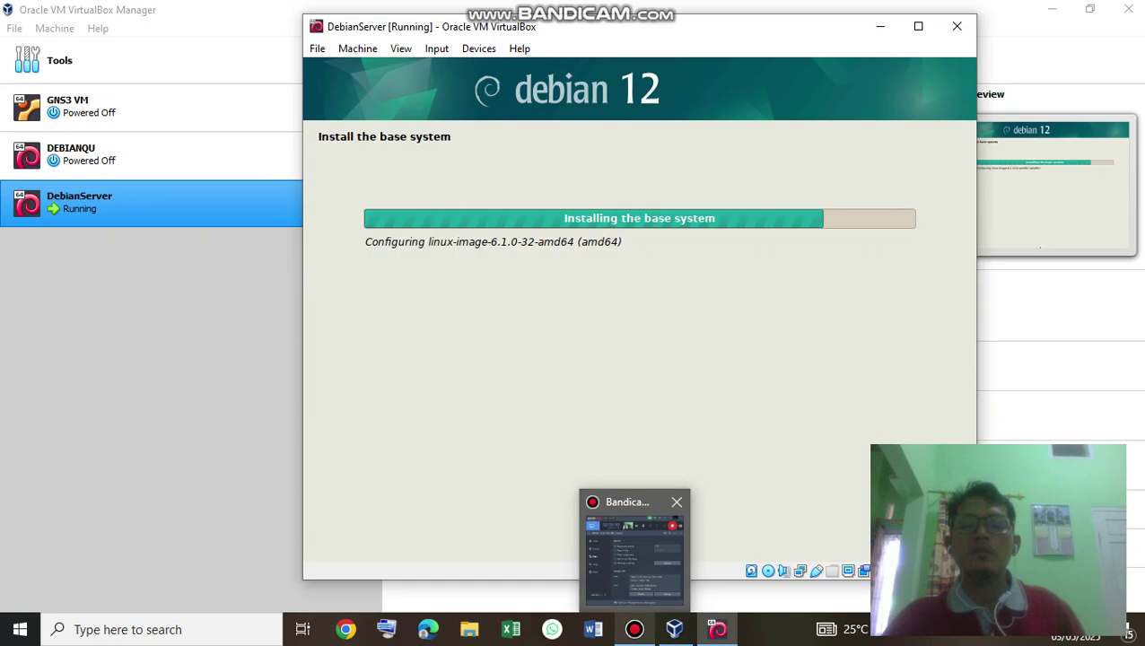
pyautogui.moveTo(633, 552)
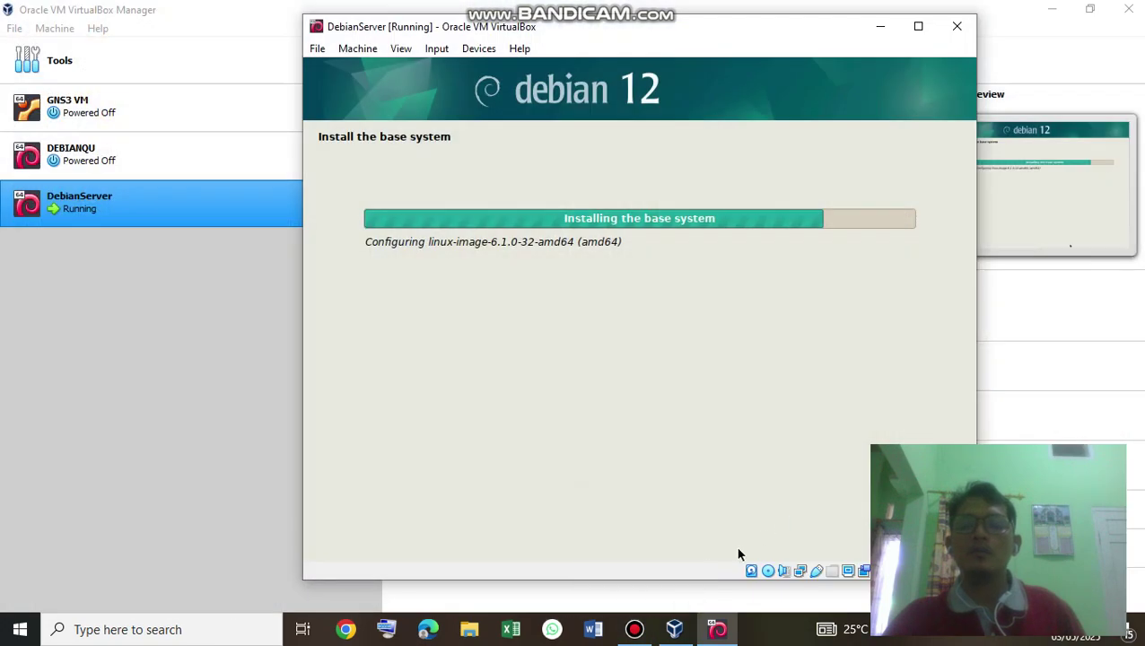
pyautogui.click(634, 629)
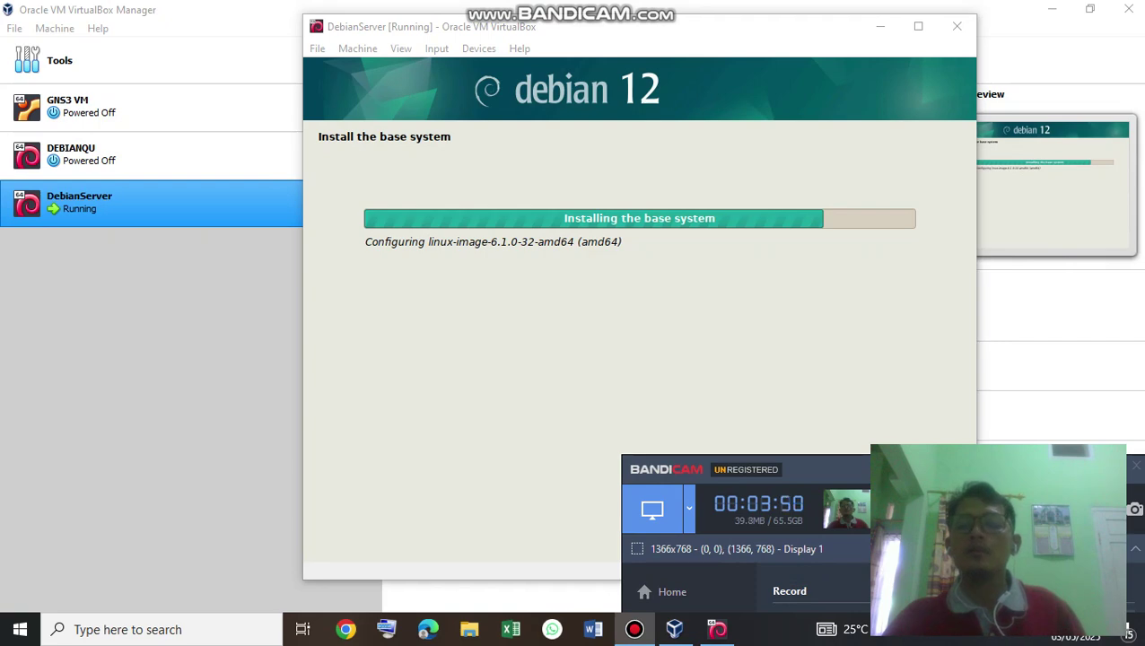
pyautogui.click(727, 59)
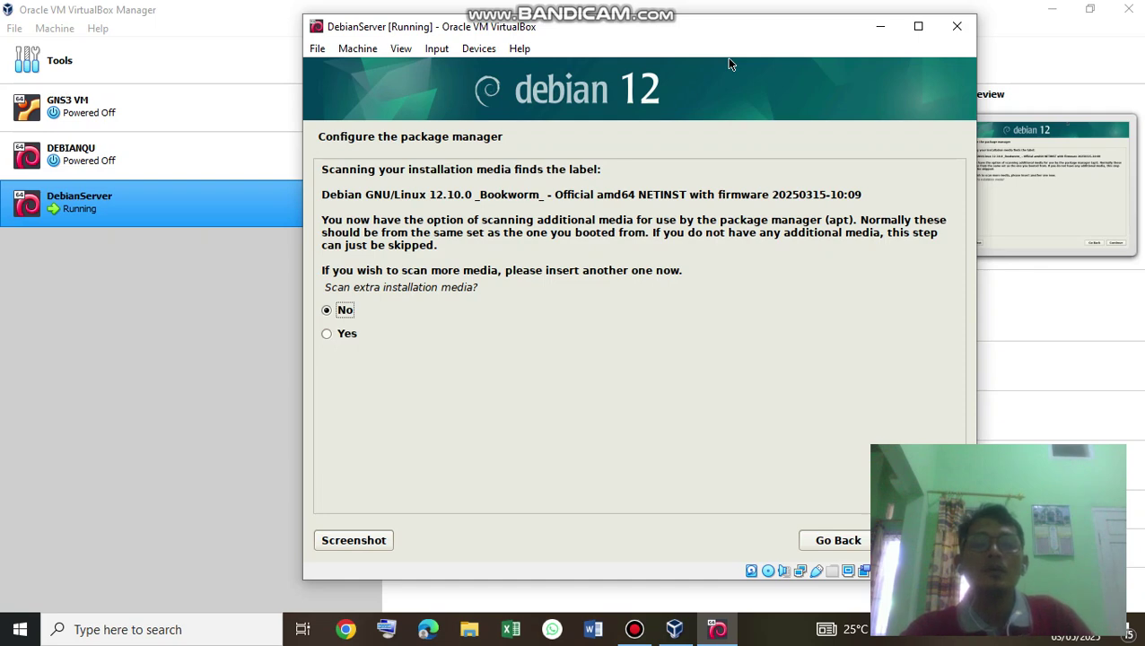
# Decline scanning extra installation media, keeping 'No' selected.
pyautogui.click(418, 368)
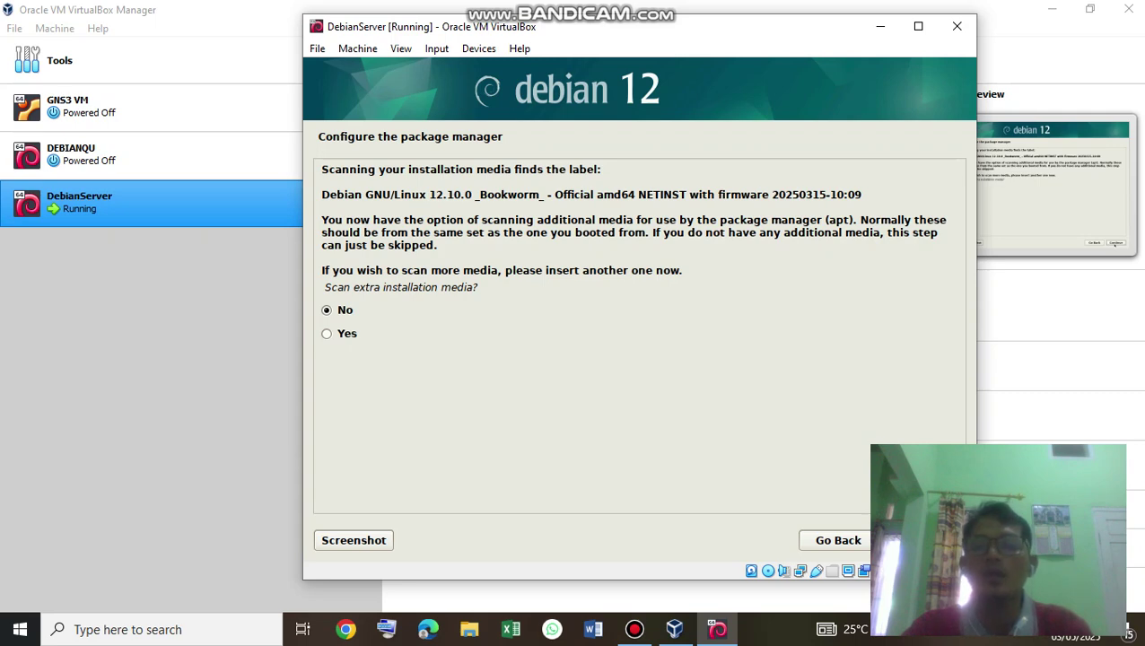
pyautogui.press('Return')
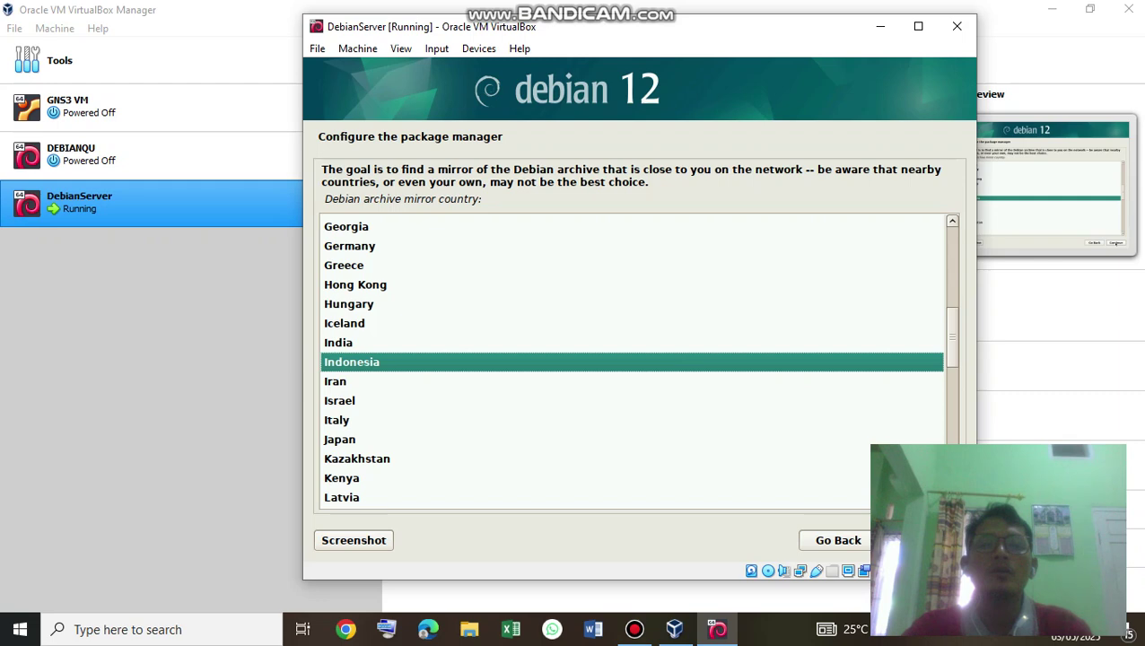
# Back out of the mirror-country list and choose 'Yes' to continue without a network mirror.
pyautogui.click(840, 541)
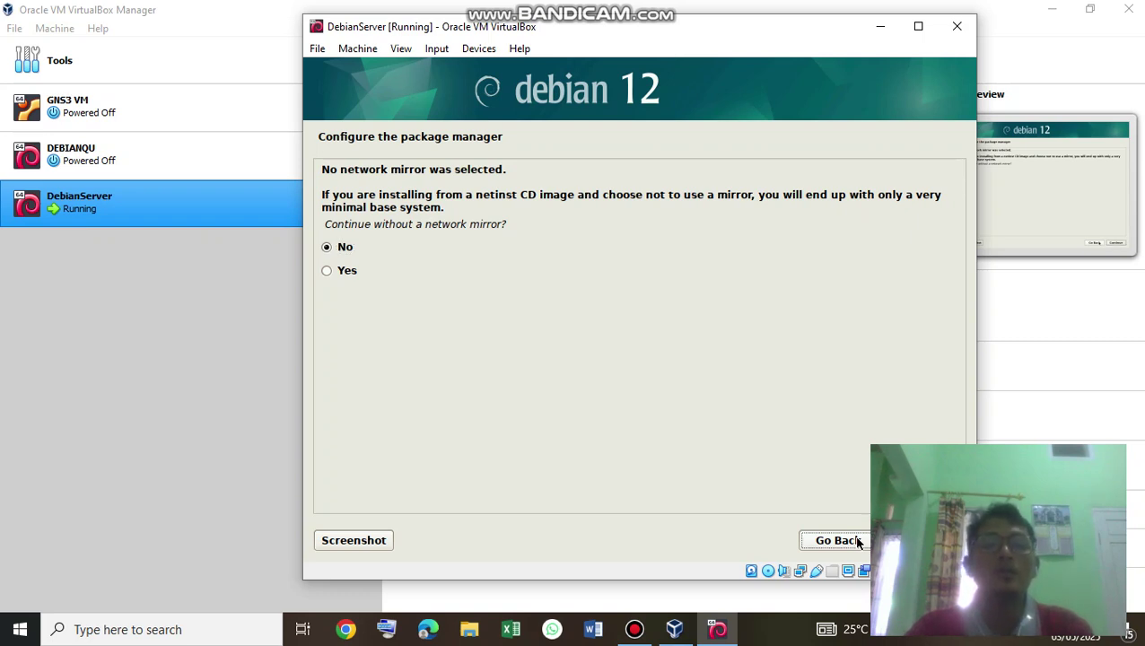
pyautogui.press('Down')
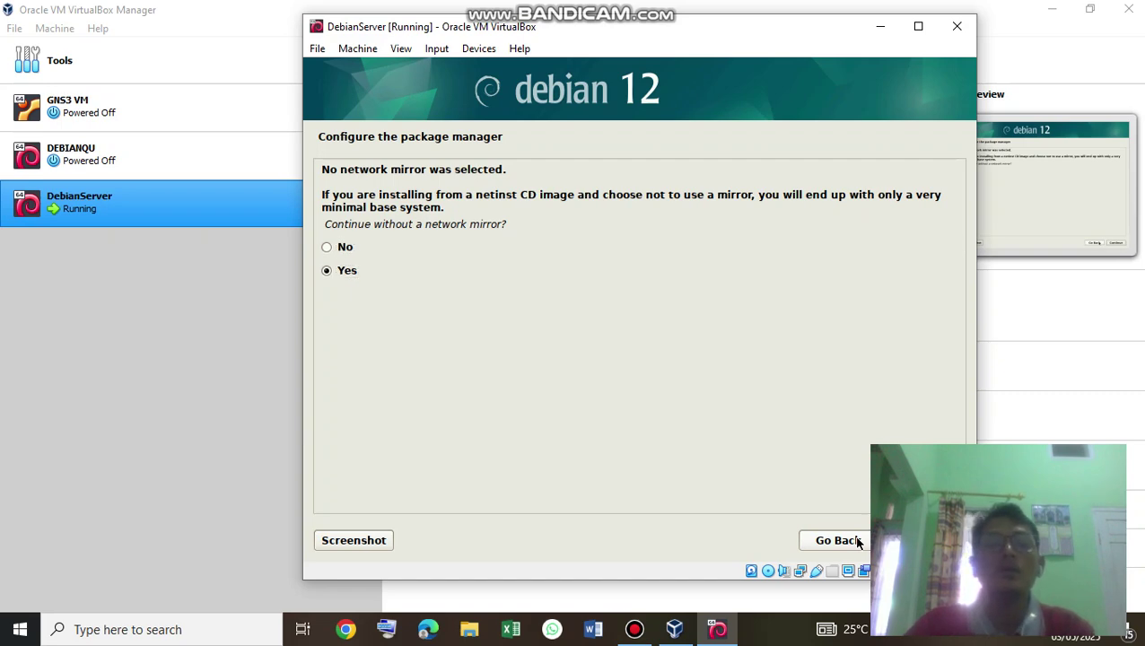
pyautogui.press('Return')
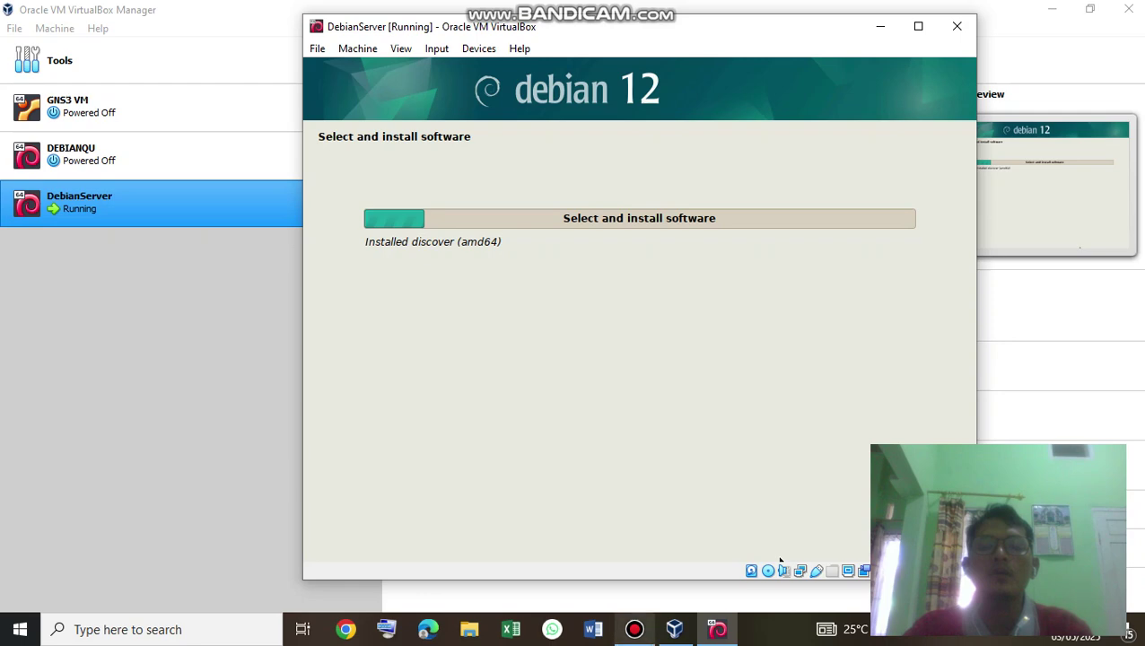
# Check the screen recorder, then decline the popularity-contest package usage survey.
pyautogui.click(634, 629)
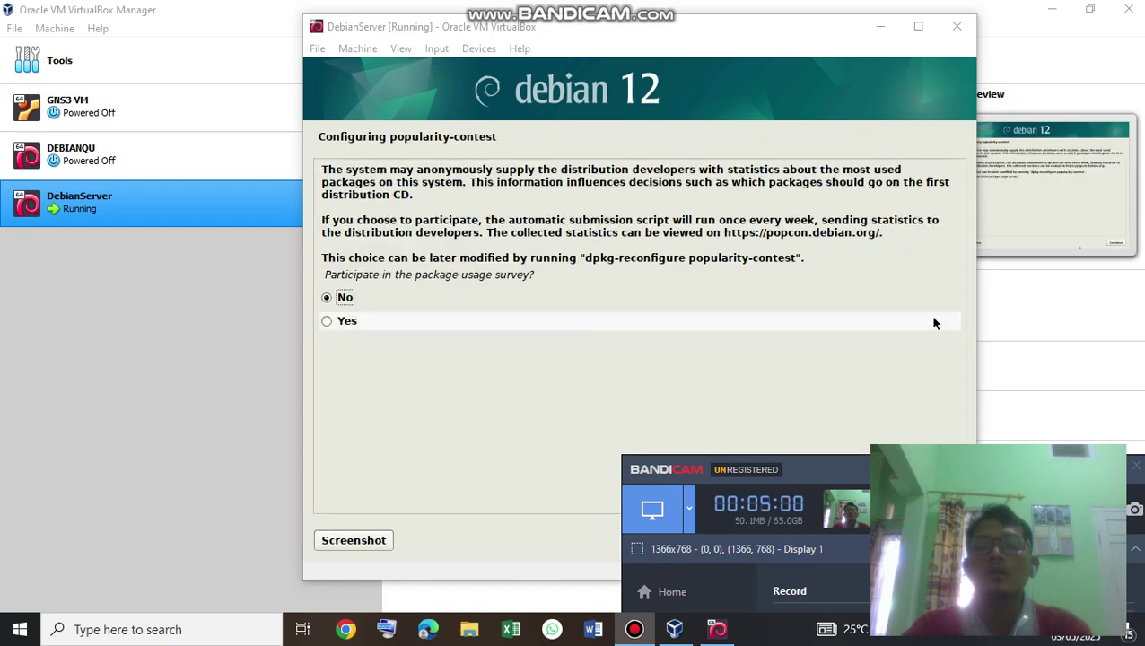
pyautogui.click(923, 350)
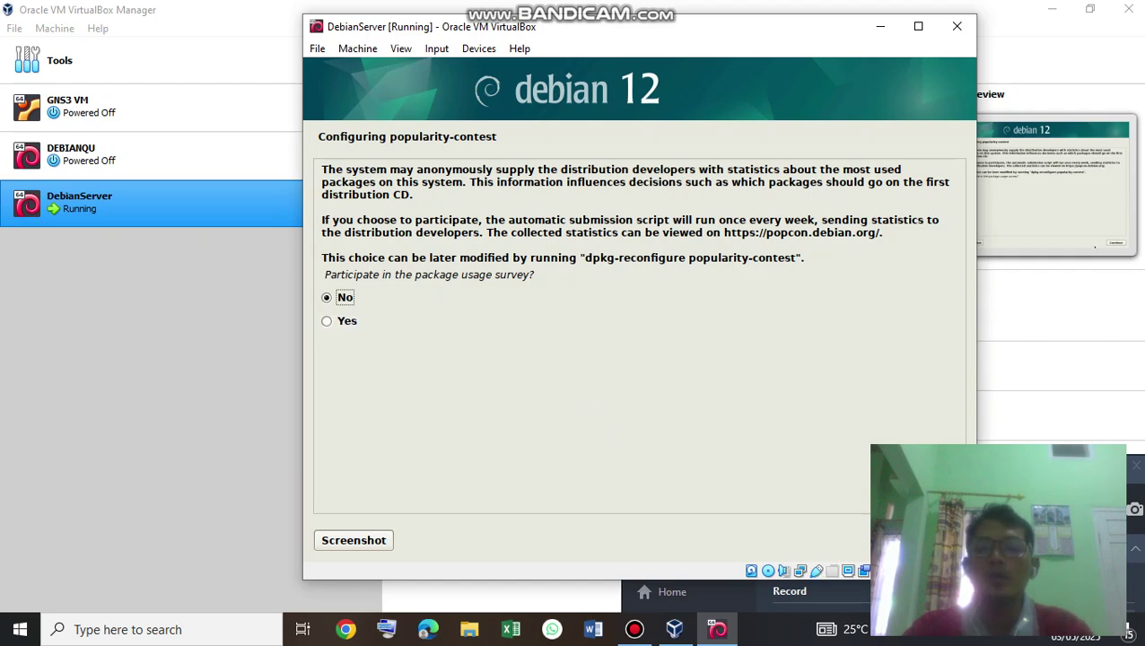
pyautogui.press('Return')
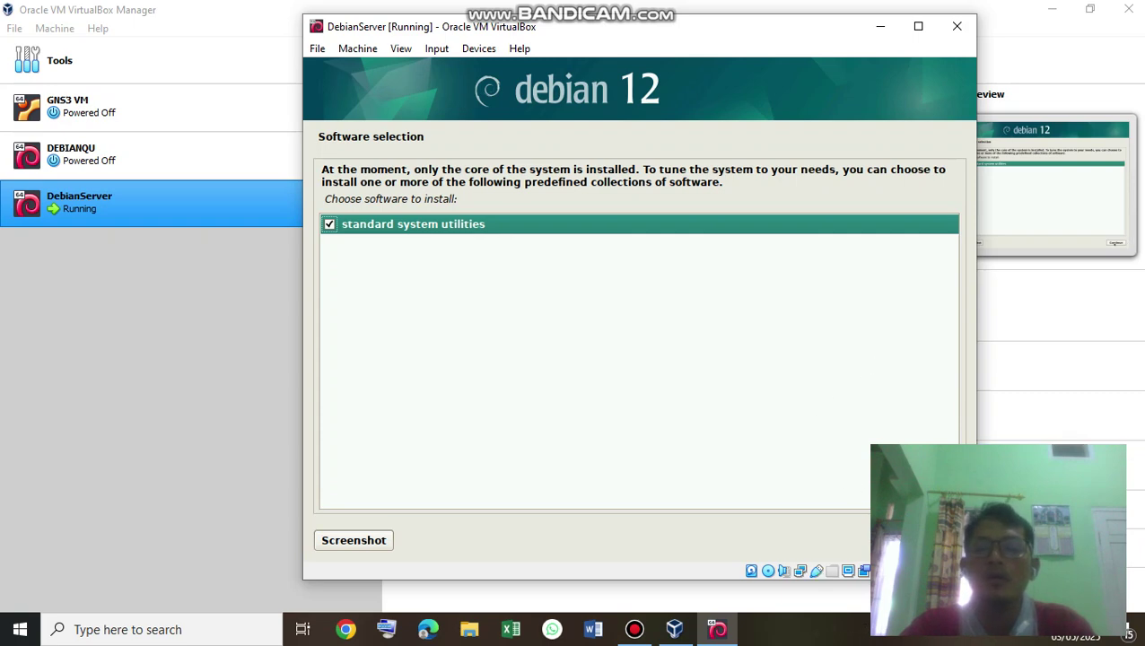
# Accept the software selection with only 'standard system utilities' checked.
pyautogui.press('Return')
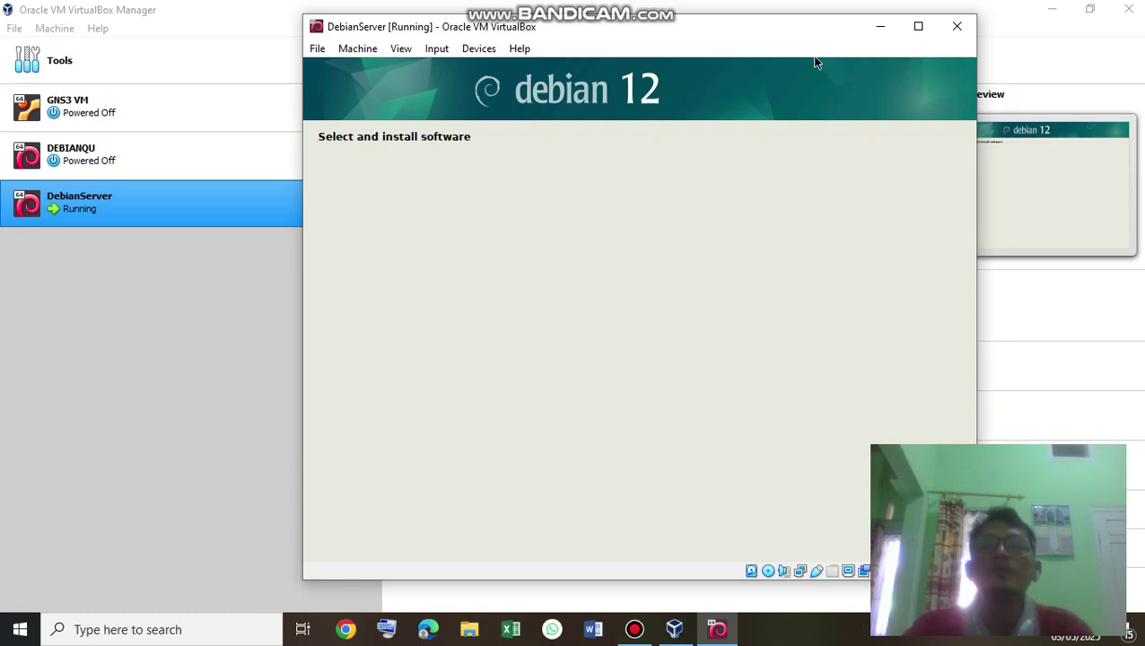
# Move the DebianServer VM window lower and to the right while software installs.
pyautogui.moveTo(799, 26); pyautogui.dragTo(848, 38)
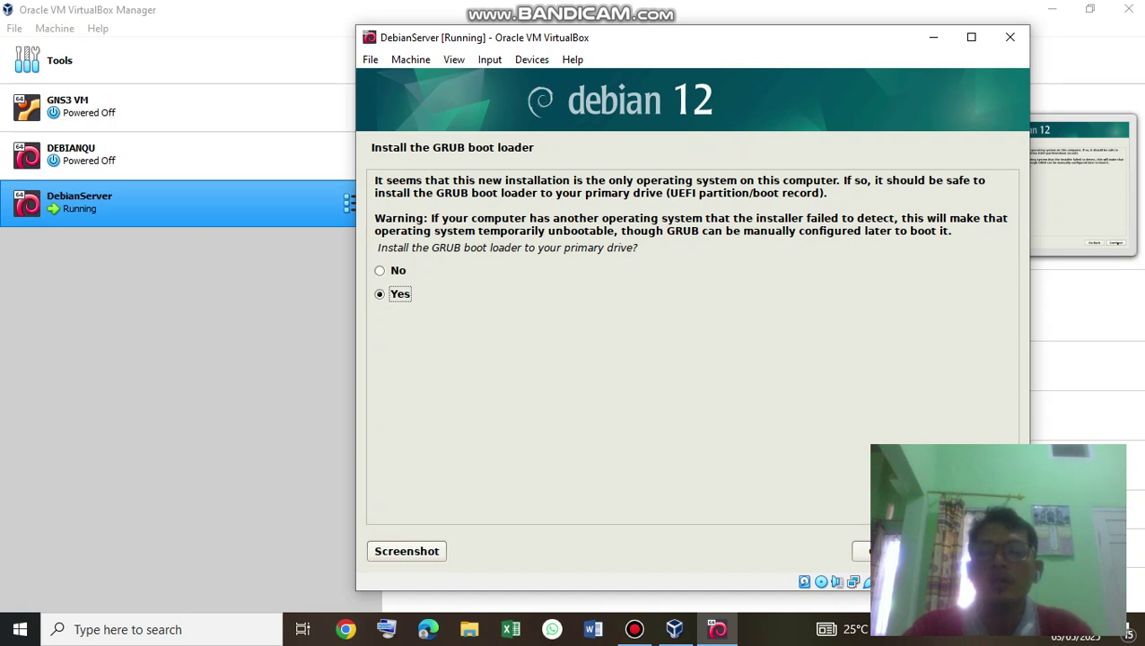
# Install the GRUB boot loader to the primary drive /dev/sda.
pyautogui.press('Return')
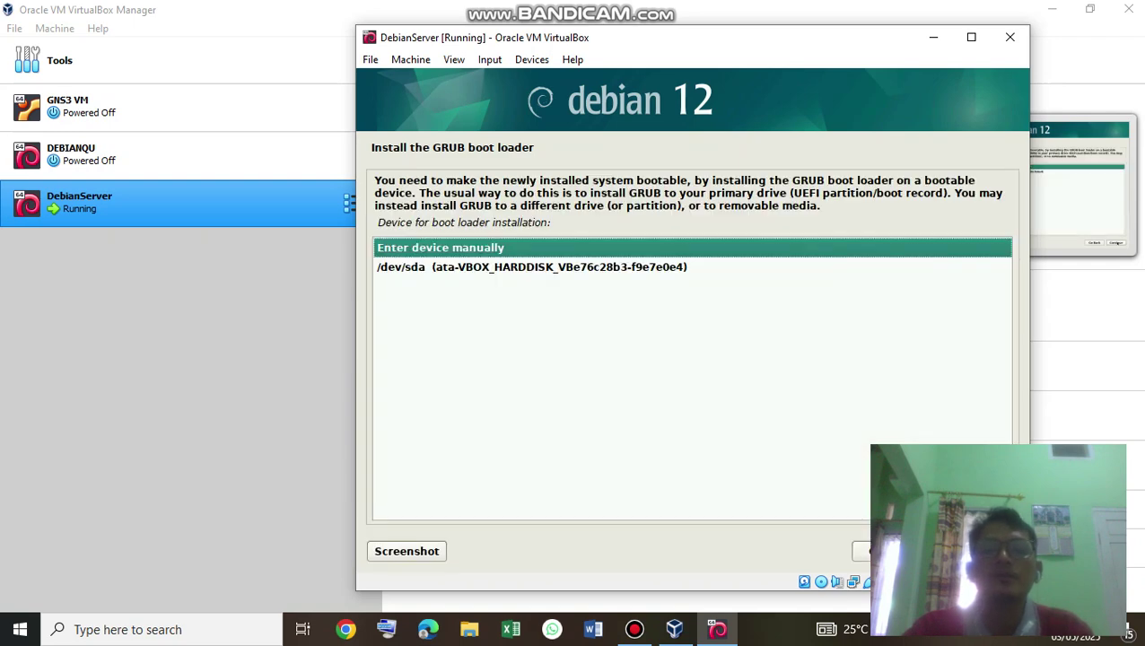
pyautogui.press('Down')
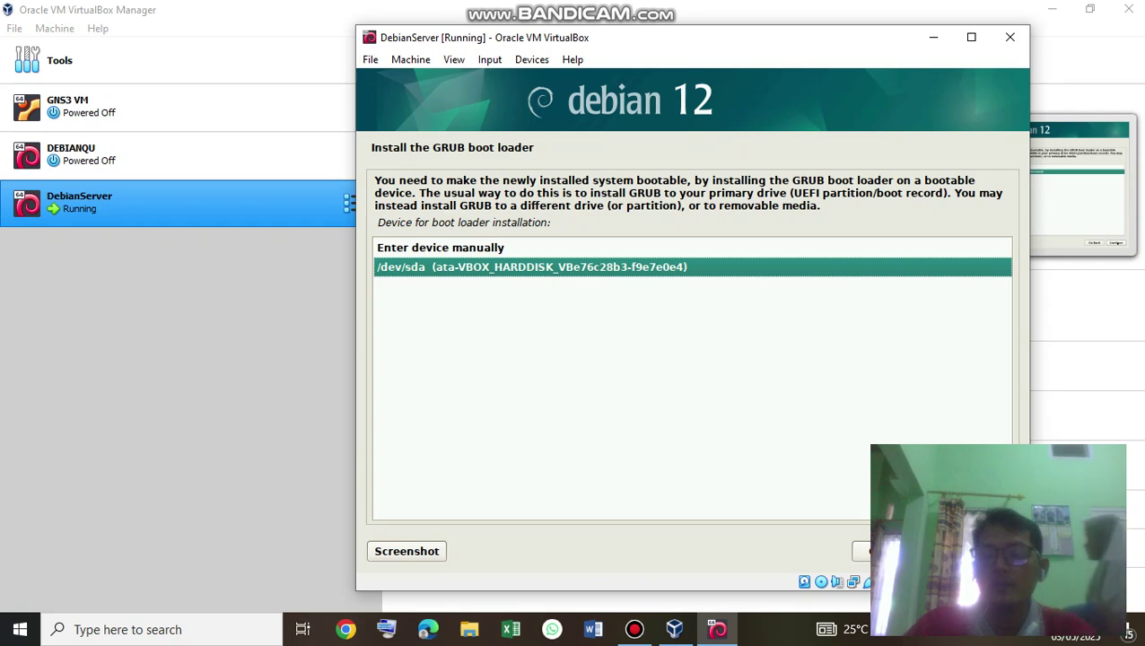
pyautogui.press('Return')
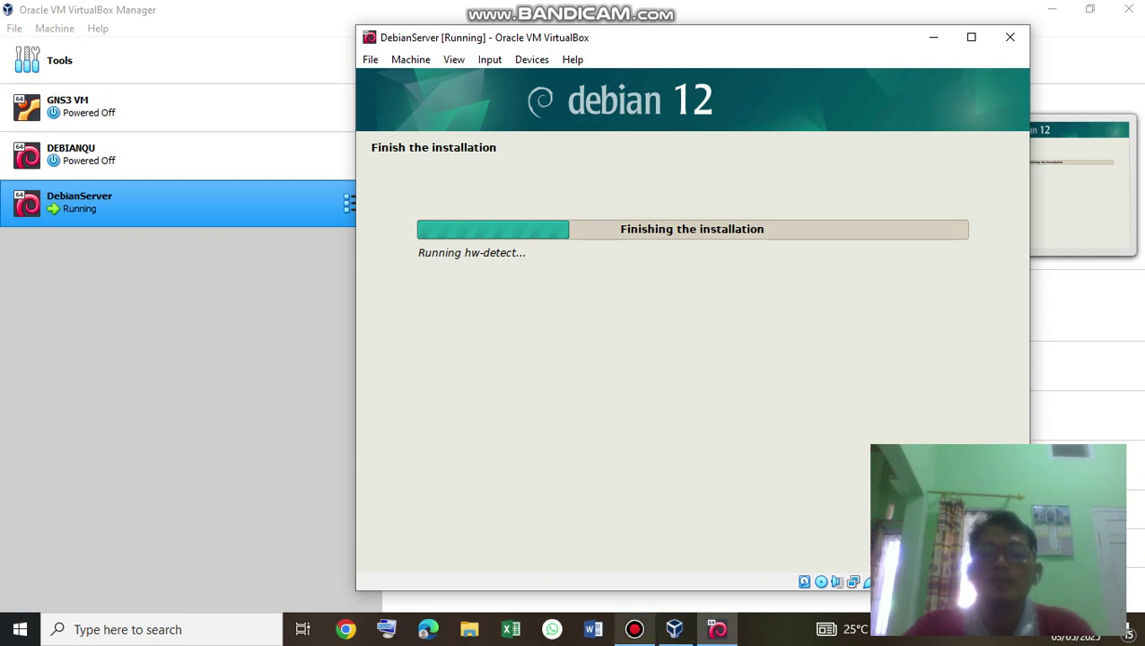
pyautogui.click(635, 629)
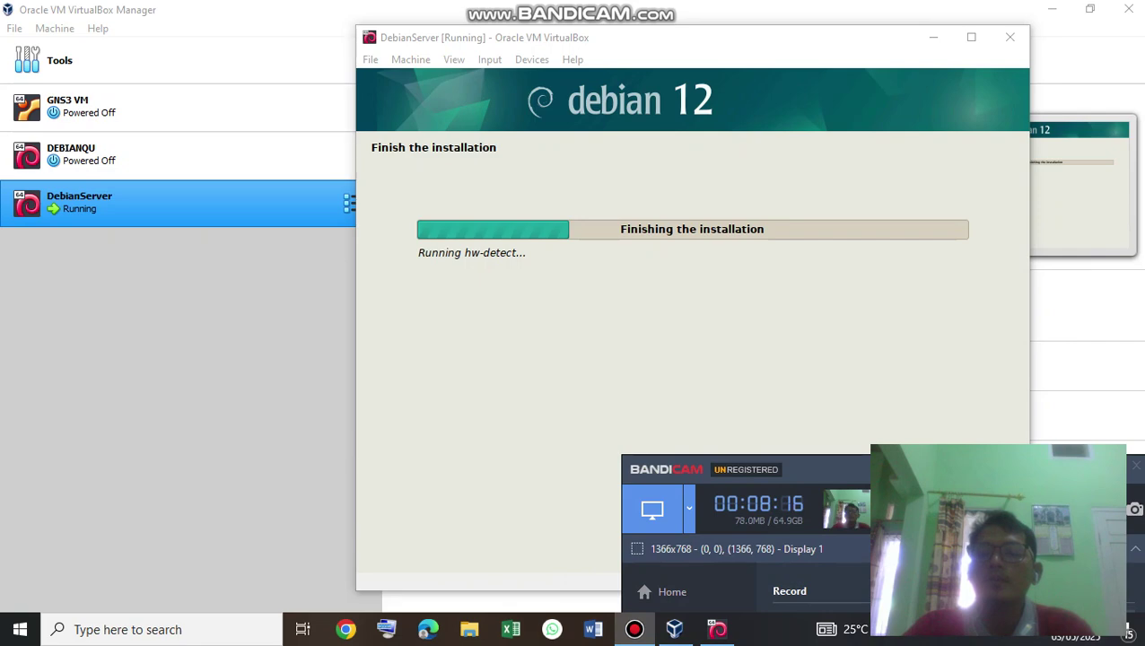
# Return to the VM and continue past 'Installation complete' to reboot into GRUB.
pyautogui.click(635, 630)
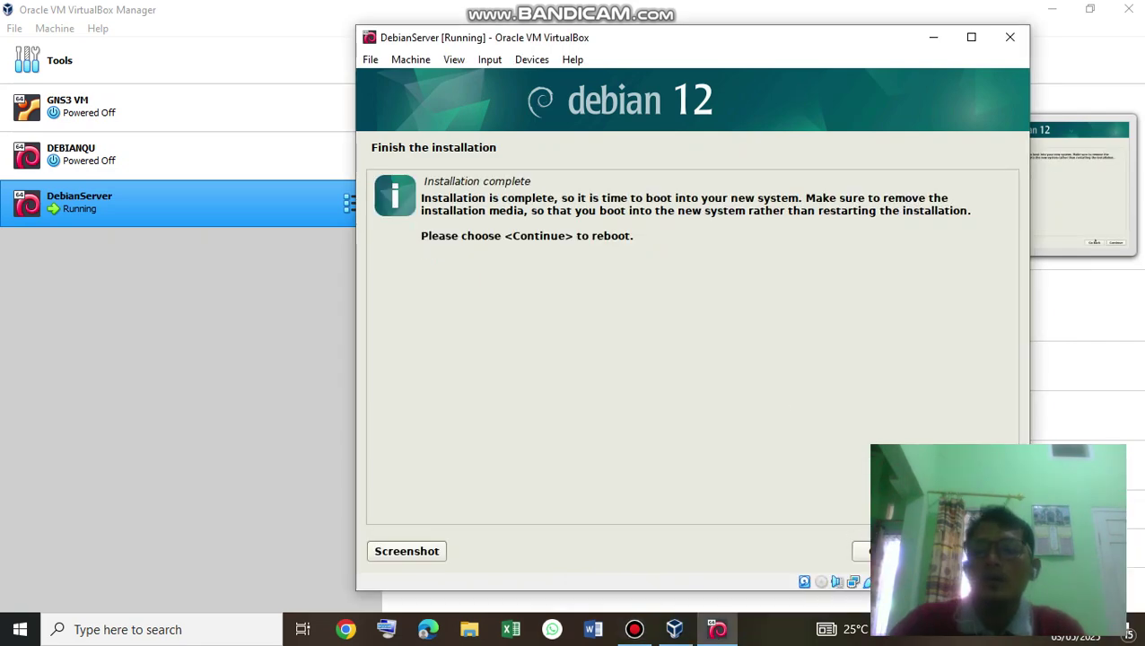
pyautogui.press('Return')
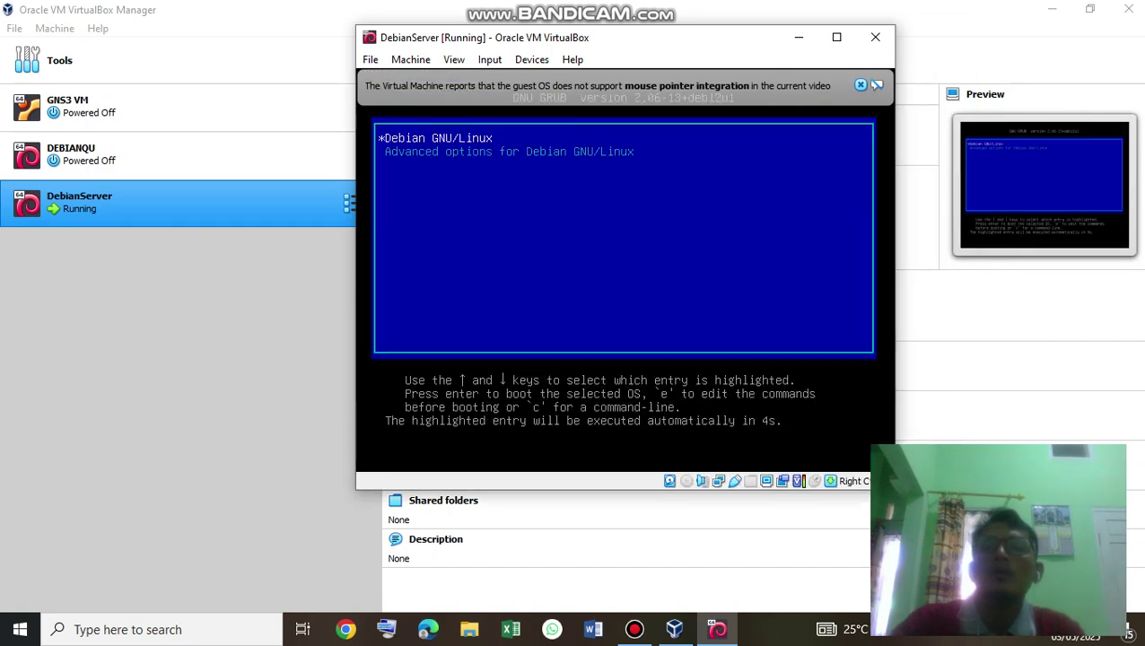
# Move the VM window down and right while GRUB boots the default Debian GNU/Linux entry.
pyautogui.moveTo(658, 41); pyautogui.dragTo(700, 349)
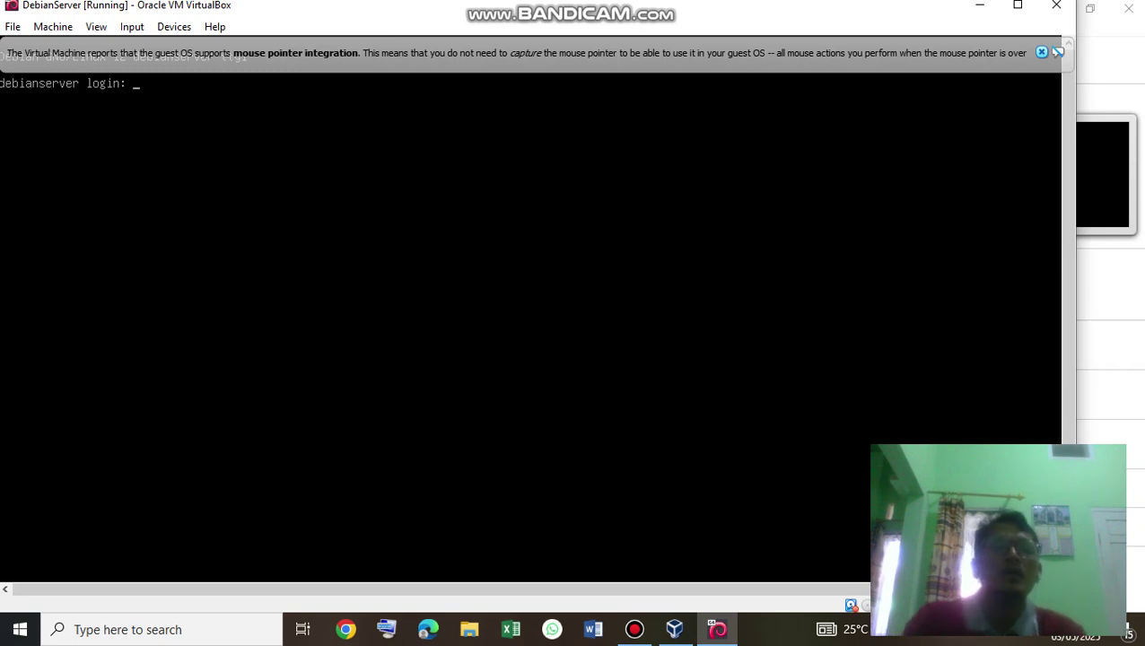
# Log in as root with the root password, then shift the VM window slightly right.
pyautogui.write('root')
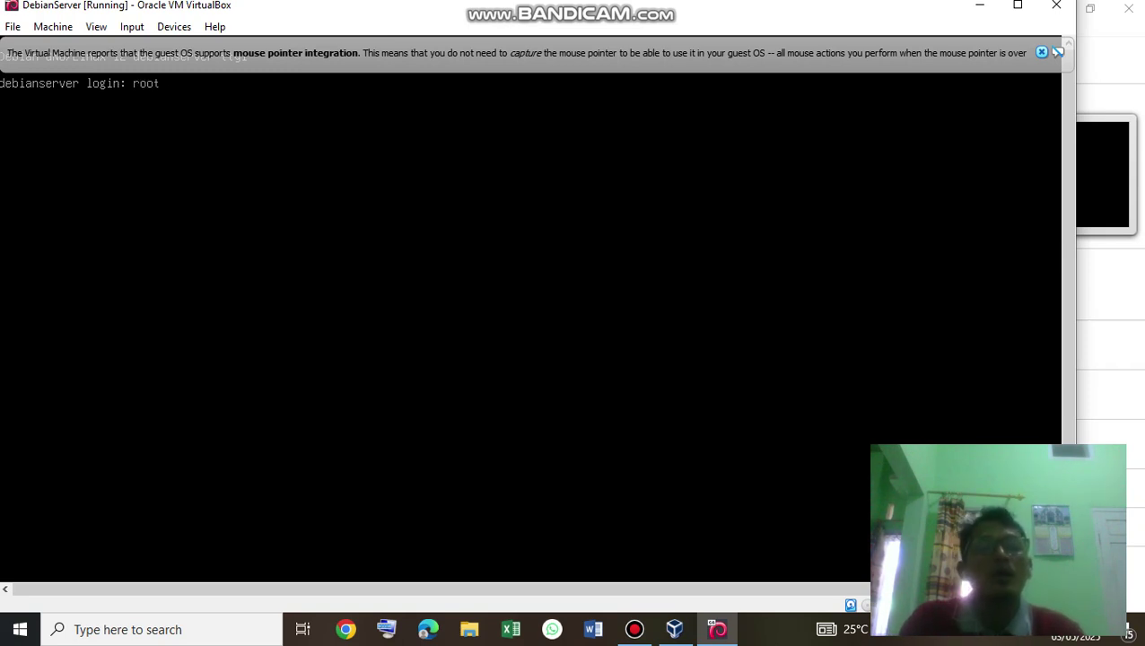
pyautogui.press('Return')
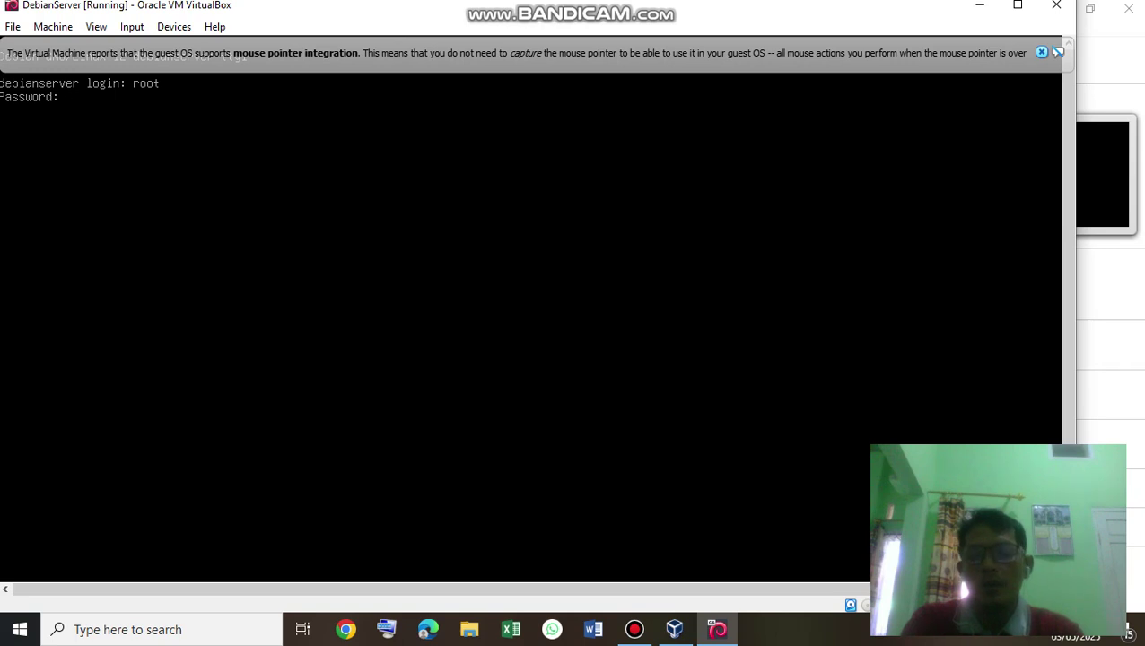
pyautogui.press('Return')
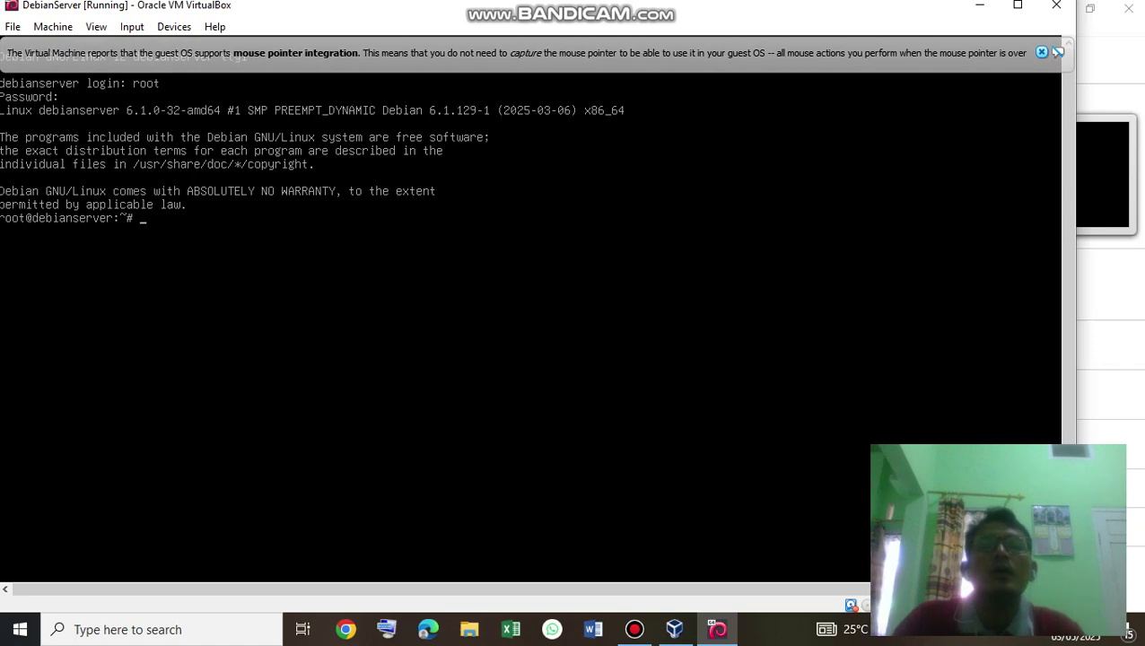
pyautogui.moveTo(575, 5); pyautogui.dragTo(621, 13)
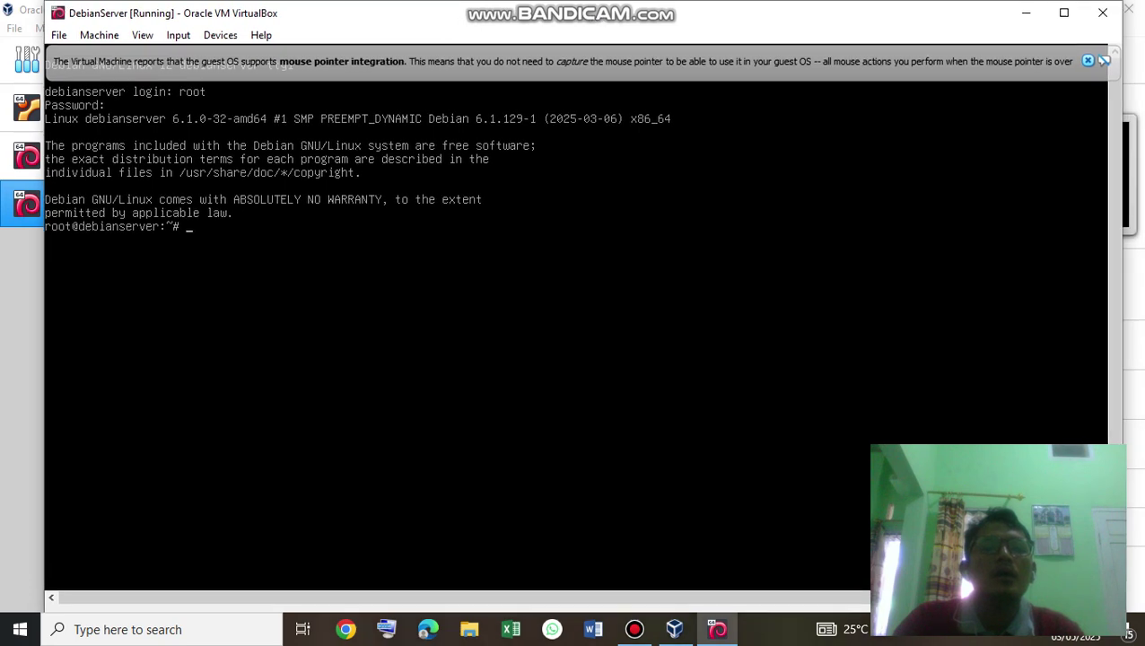